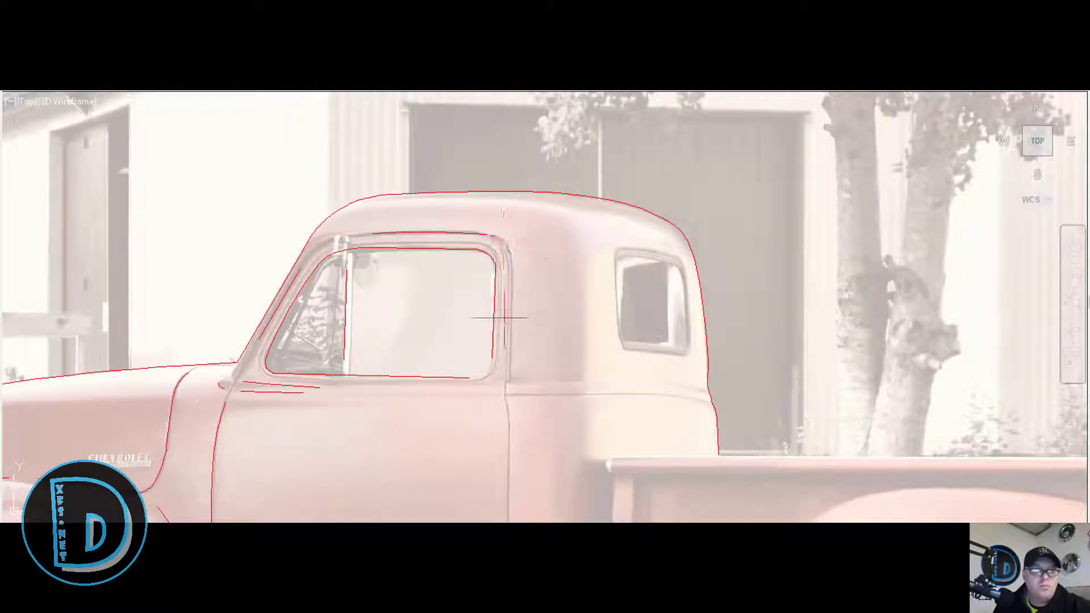
# Trace the rear edge of the door's window frame and the two belt lines across the cab's rear corner.
pyautogui.scroll(3, 506, 347)
pyautogui.click(511, 372)
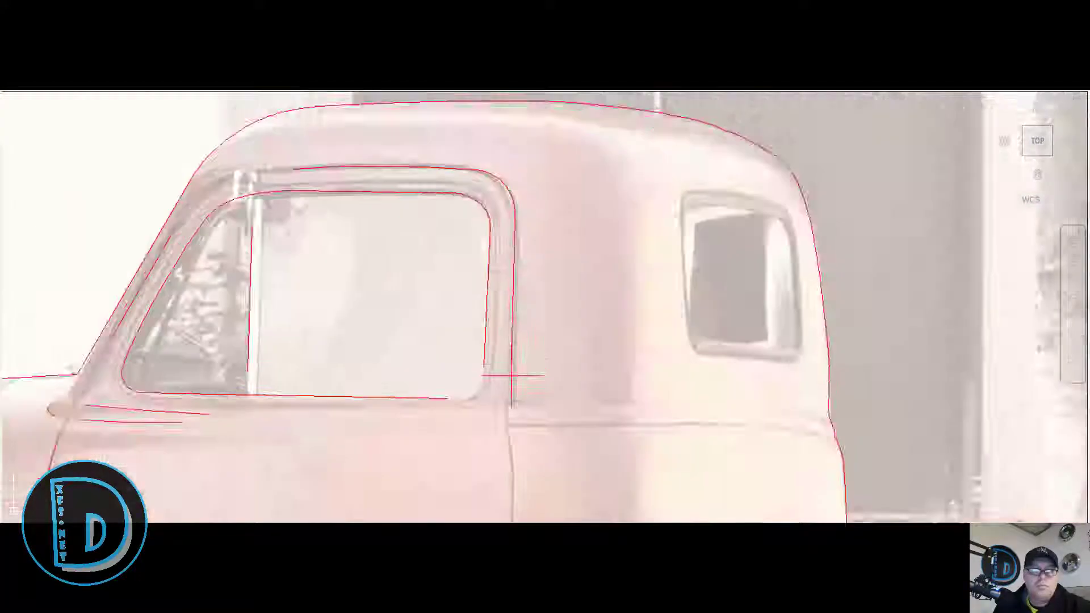
pyautogui.scroll(-5, 511, 372)
pyautogui.scroll(9, 333, 336)
pyautogui.scroll(-9, 333, 335)
pyautogui.scroll(7, 624, 318)
pyautogui.click(626, 315)
pyautogui.click(525, 301)
pyautogui.click(211, 329)
pyautogui.click(413, 330)
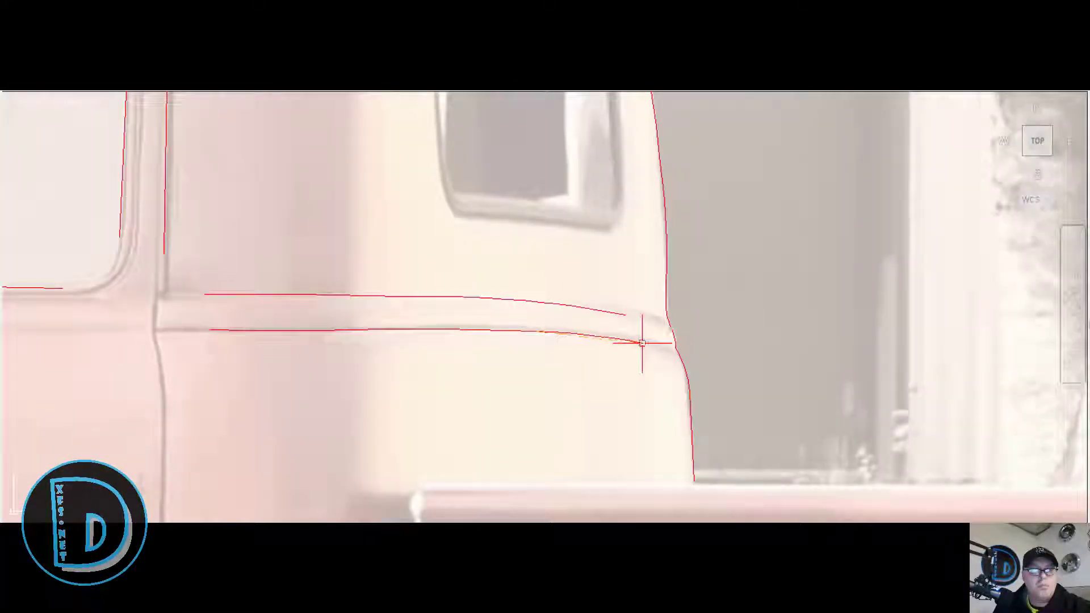
pyautogui.click(642, 343)
# Trace the door's rear edge from the belt line down to the bottom of the door.
pyautogui.scroll(-5, 419, 307)
pyautogui.scroll(-4, 318, 323)
pyautogui.scroll(8, 315, 392)
pyautogui.click(358, 381)
pyautogui.press('Escape')
pyautogui.scroll(-5, 357, 380)
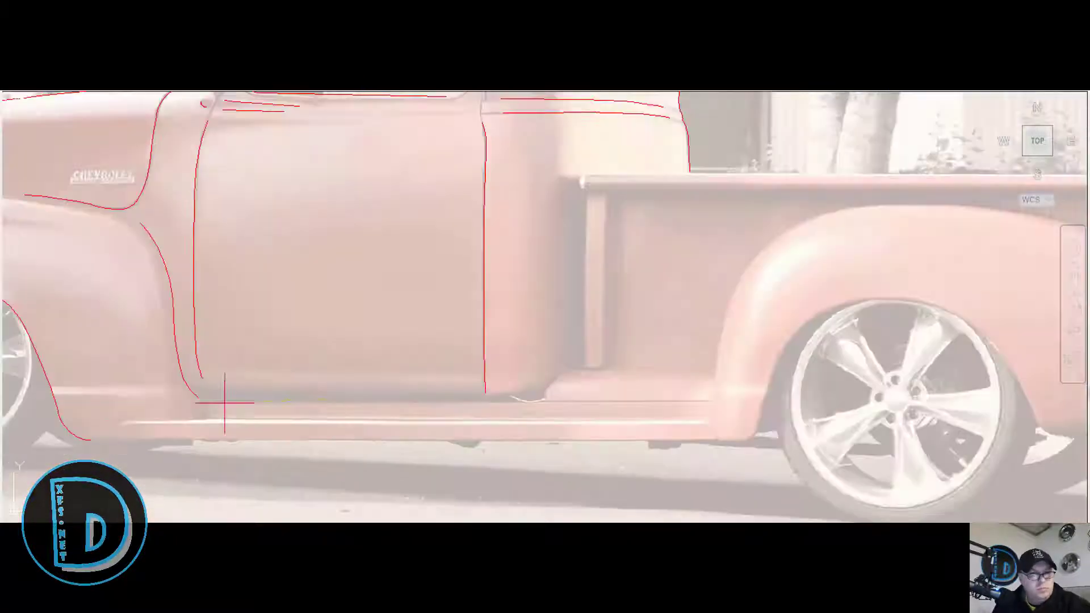
# Trace the bottom edge of the door along the running board.
pyautogui.click(226, 401)
pyautogui.click(512, 403)
pyautogui.moveTo(539, 406); pyautogui.dragTo(542, 381, button='middle')
pyautogui.click(370, 375)
pyautogui.press('Escape')
# Trace the side and bottom edges of the vertical post at the front of the truck bed.
pyautogui.scroll(3, 404, 230)
pyautogui.click(403, 229)
pyautogui.click(403, 493)
pyautogui.scroll(5, 403, 492)
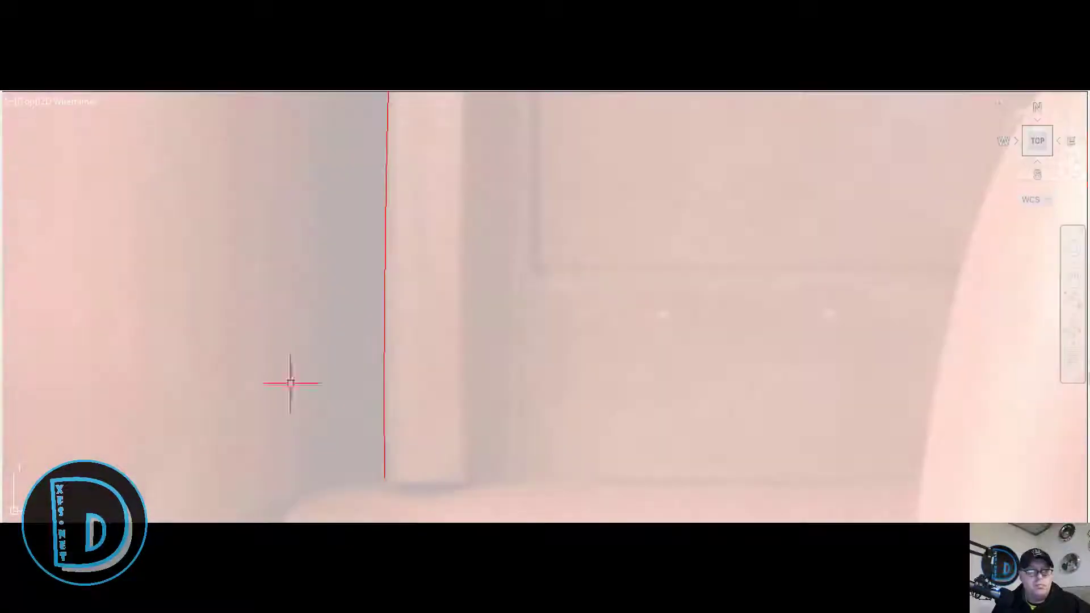
pyautogui.click(387, 482)
pyautogui.click(461, 481)
pyautogui.scroll(-7, 482, 471)
pyautogui.click(480, 315)
# Trace the bed's top rail back to the tailgate and along the tailgate's top edge.
pyautogui.moveTo(479, 445); pyautogui.dragTo(375, 424, button='middle')
pyautogui.click(354, 262)
pyautogui.moveTo(1022, 267); pyautogui.dragTo(755, 281, button='middle')
pyautogui.click(774, 277)
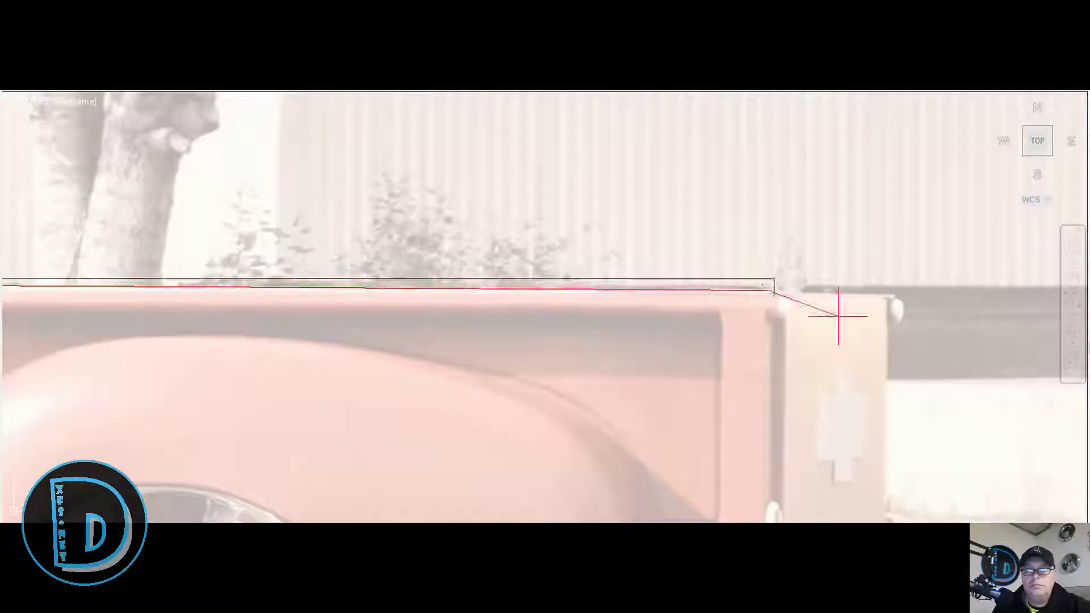
pyautogui.scroll(6, 909, 307)
pyautogui.click(820, 212)
pyautogui.click(869, 306)
pyautogui.scroll(7, 858, 297)
pyautogui.click(869, 257)
pyautogui.press('Escape')
# Trace the rounded cap at the tailgate's outer top corner and connect it to the top edge line.
pyautogui.scroll(-7, 713, 454)
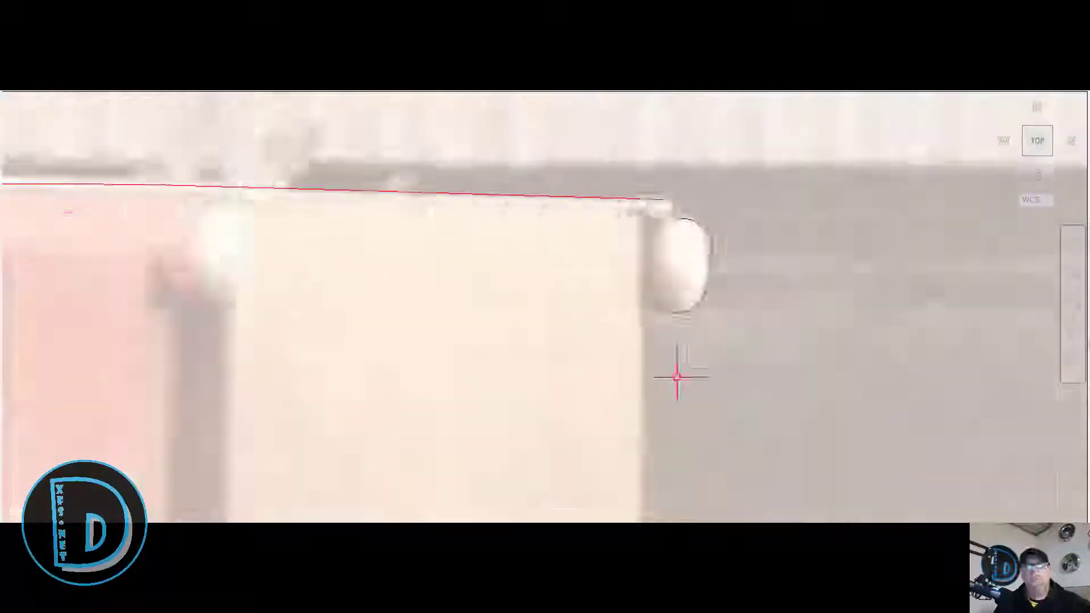
pyautogui.scroll(-3, 681, 278)
pyautogui.moveTo(659, 291); pyautogui.dragTo(438, 273, button='middle')
pyautogui.scroll(5, 457, 273)
pyautogui.scroll(5, 458, 108)
pyautogui.click(379, 139)
pyautogui.click(421, 197)
# Trace the tailgate's outer vertical edge from below the rounded cap down toward the tail light.
pyautogui.scroll(-6, 284, 171)
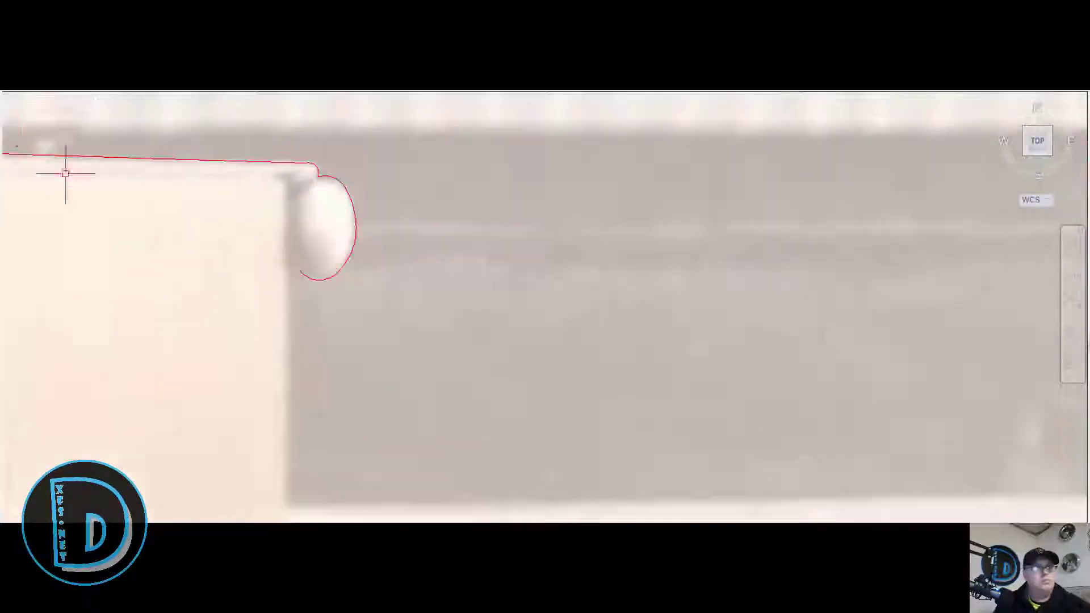
pyautogui.moveTo(305, 257); pyautogui.dragTo(231, 238, button='middle')
pyautogui.click(232, 239)
pyautogui.scroll(-4, 232, 238)
pyautogui.click(247, 369)
pyautogui.scroll(5, 247, 455)
pyautogui.click(319, 362)
pyautogui.click(319, 190)
# Trace the curved outline of the tail light protruding beyond the tailgate's outer edge.
pyautogui.scroll(-3, 316, 233)
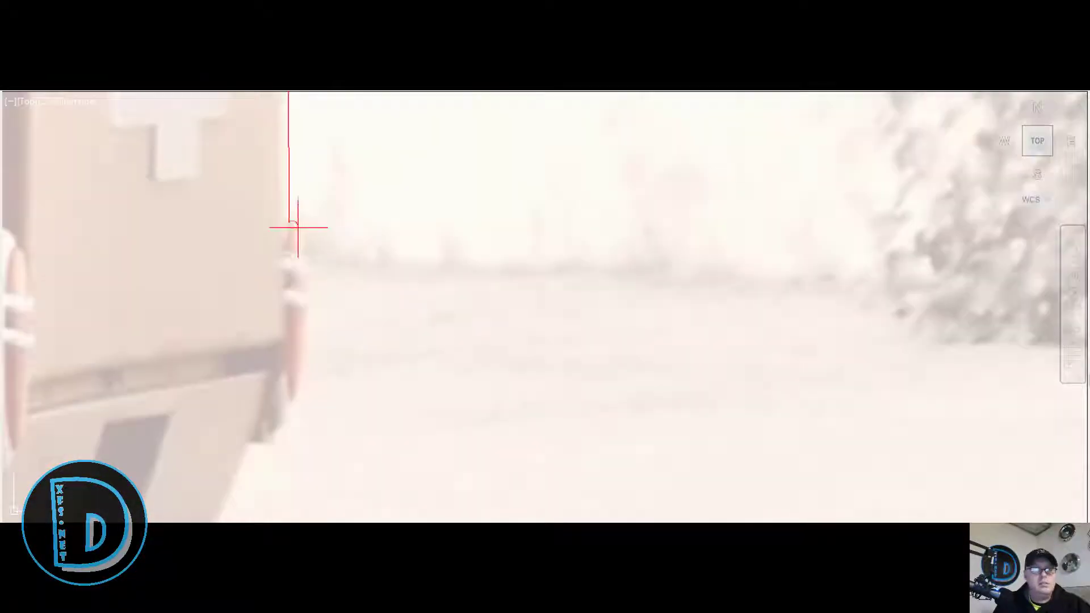
pyautogui.click(299, 228)
pyautogui.click(300, 336)
pyautogui.click(299, 284)
pyautogui.scroll(4, 299, 285)
pyautogui.click(322, 389)
pyautogui.click(323, 389)
pyautogui.press('Escape')
pyautogui.scroll(-6, 333, 292)
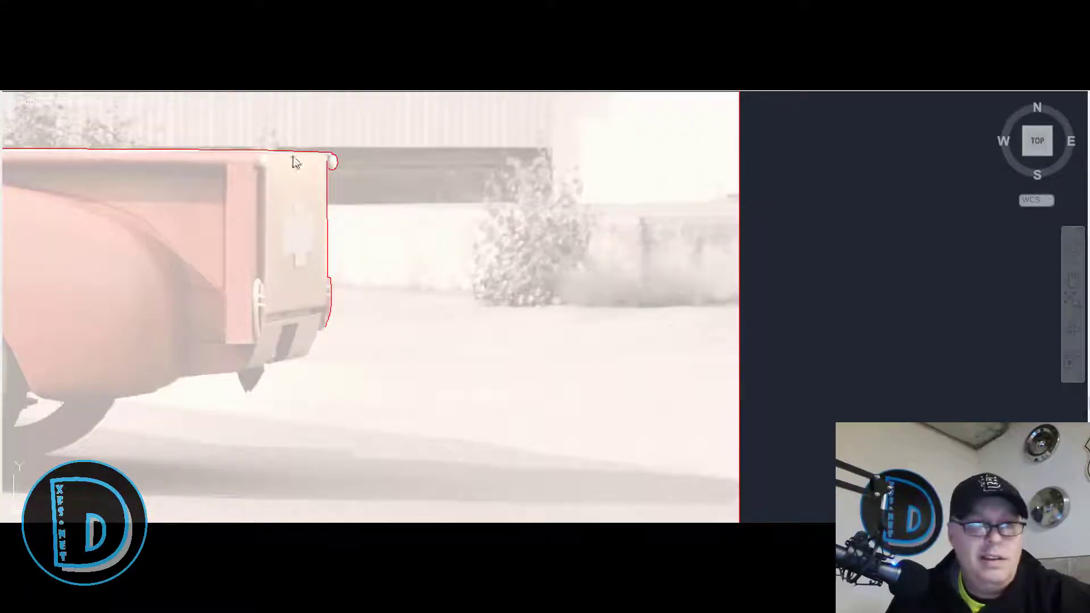
# Trace the upper-left shoulder and the top tab of the bow-tie emblem on the tailgate.
pyautogui.scroll(-2, 444, 300)
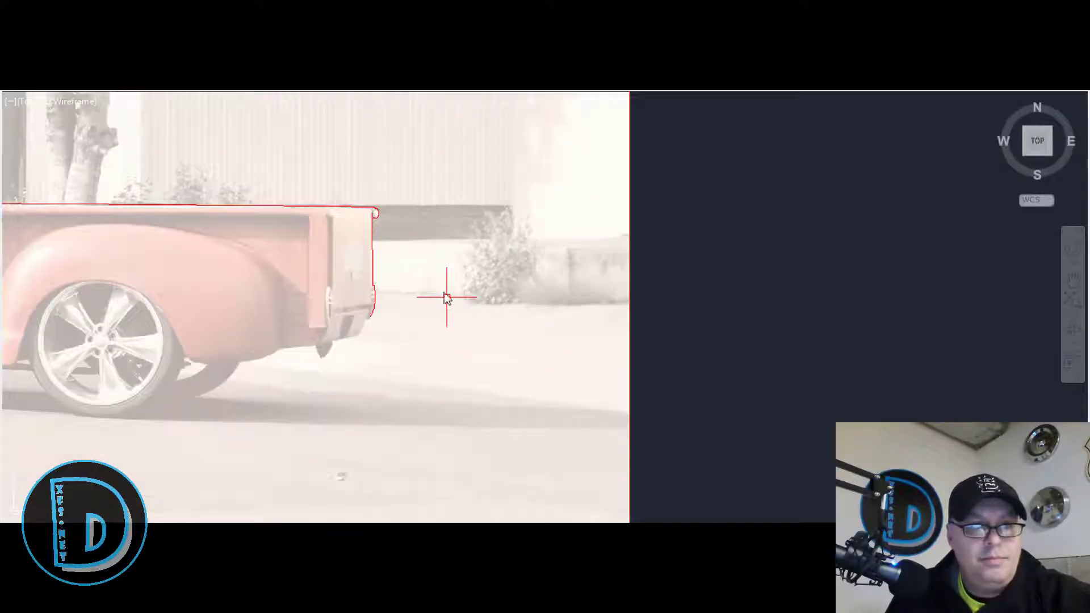
pyautogui.scroll(2, 298, 243)
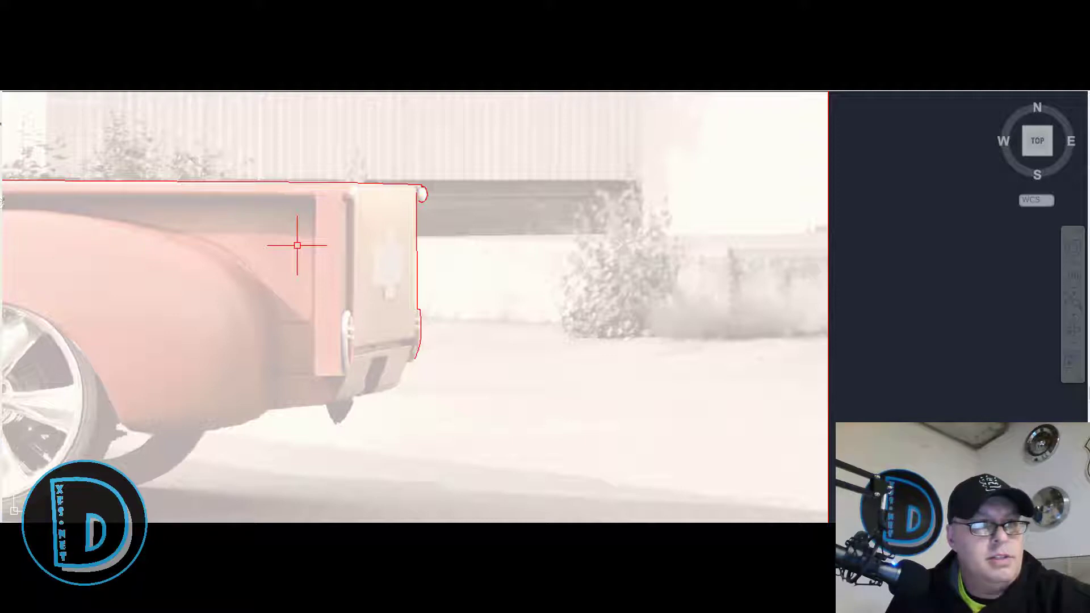
pyautogui.scroll(2, 356, 227)
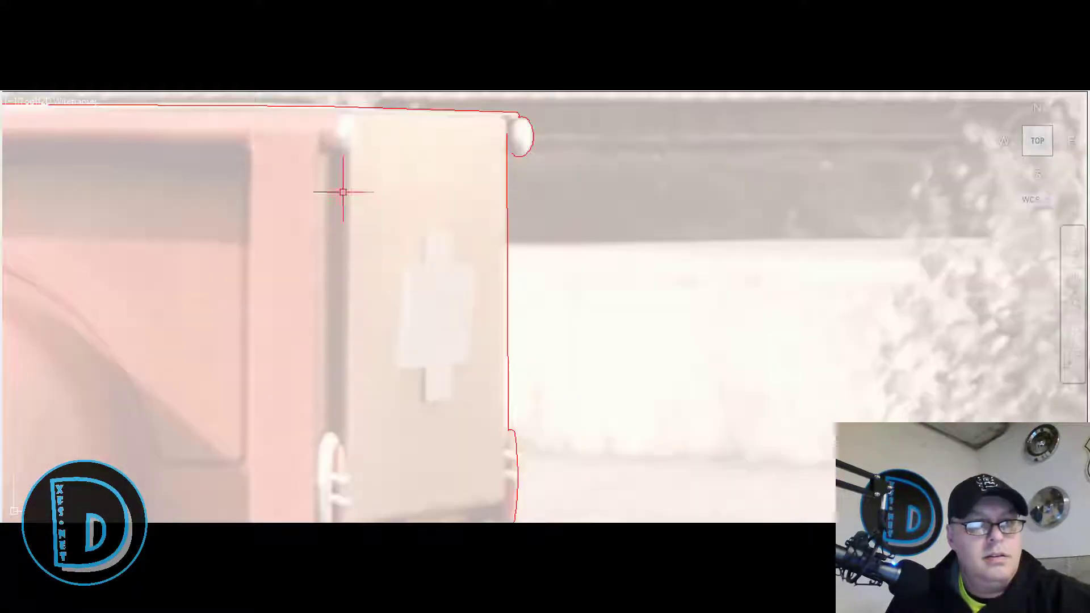
pyautogui.scroll(-2, 358, 195)
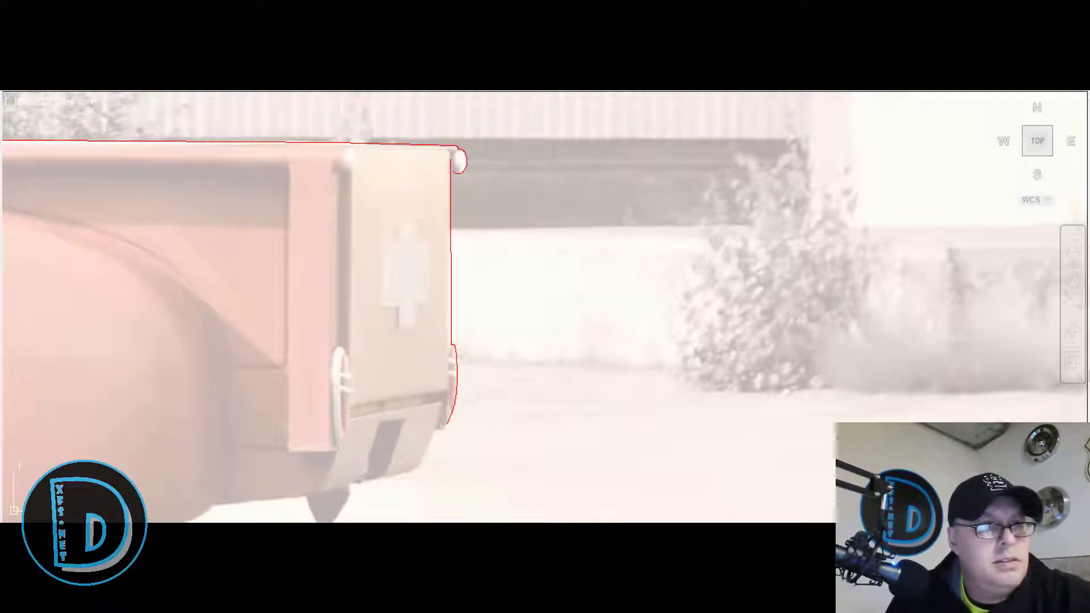
pyautogui.scroll(2, 428, 248)
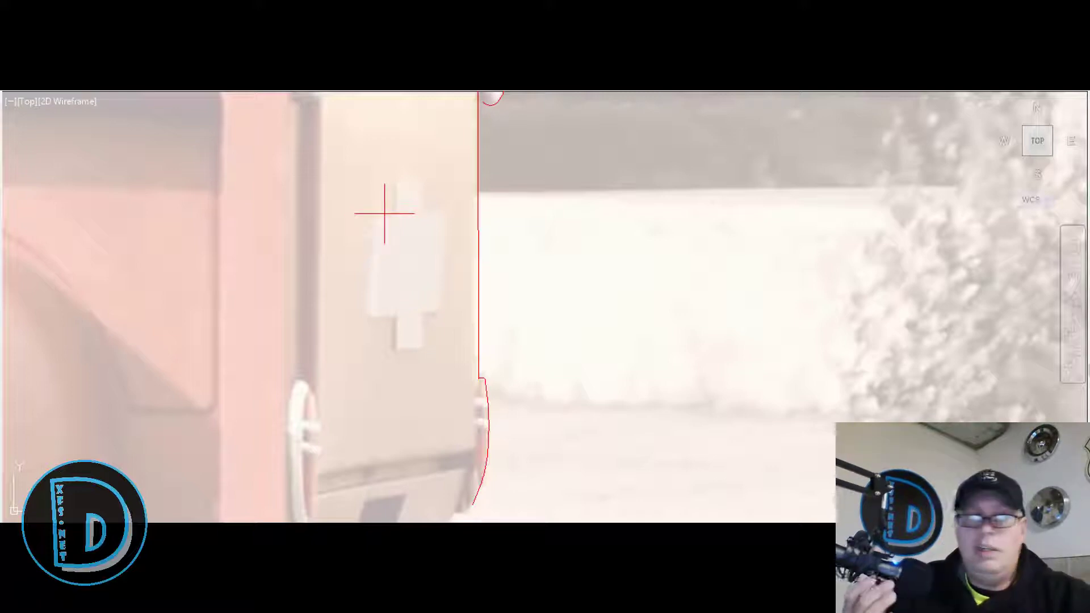
pyautogui.scroll(4, 383, 218)
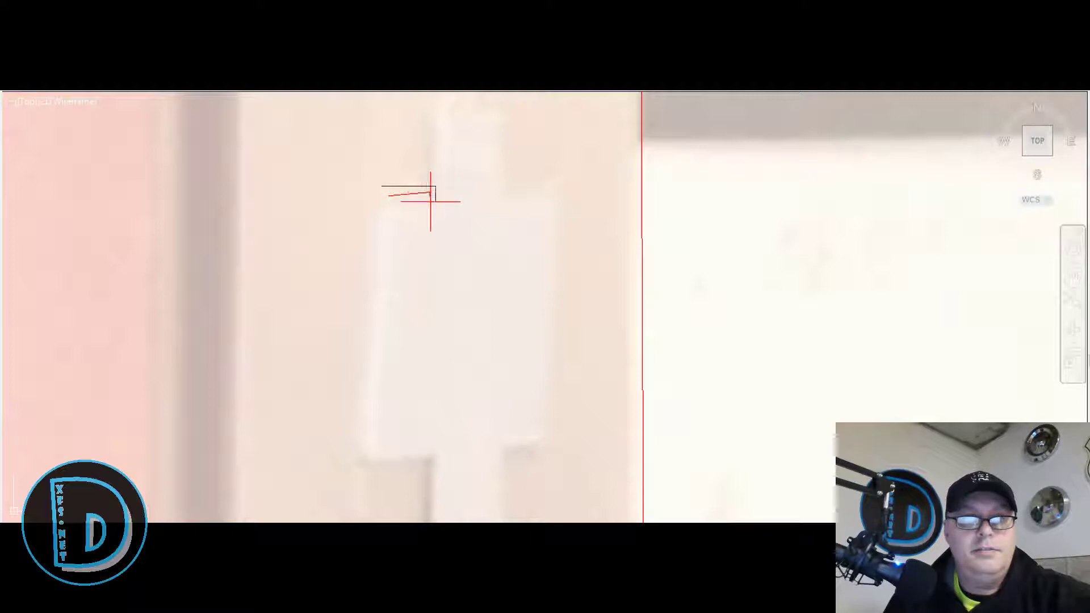
pyautogui.scroll(-2, 423, 234)
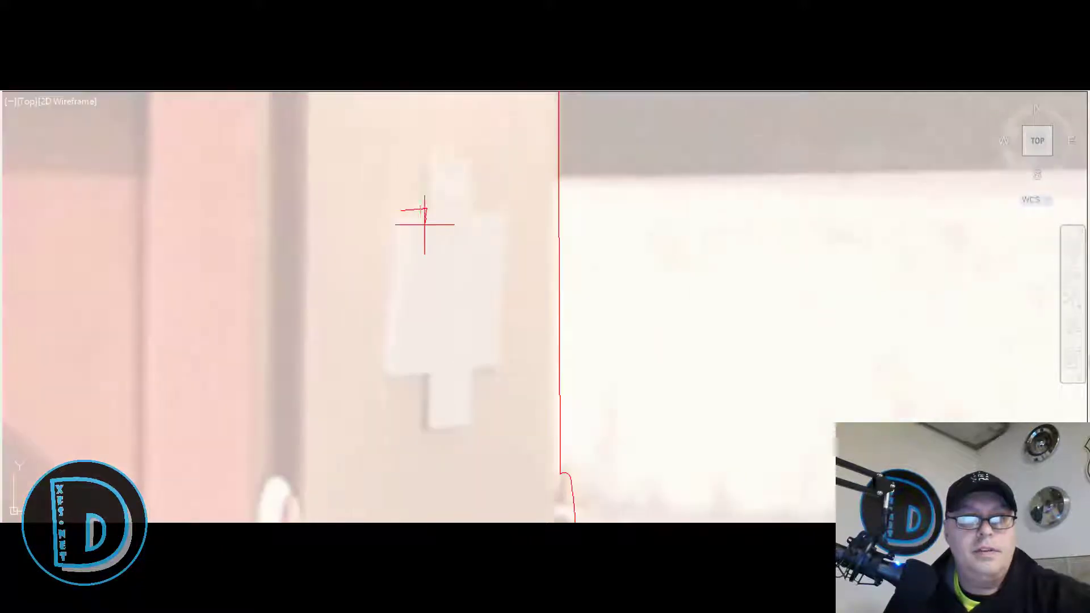
pyautogui.click(428, 160)
pyautogui.scroll(3, 472, 160)
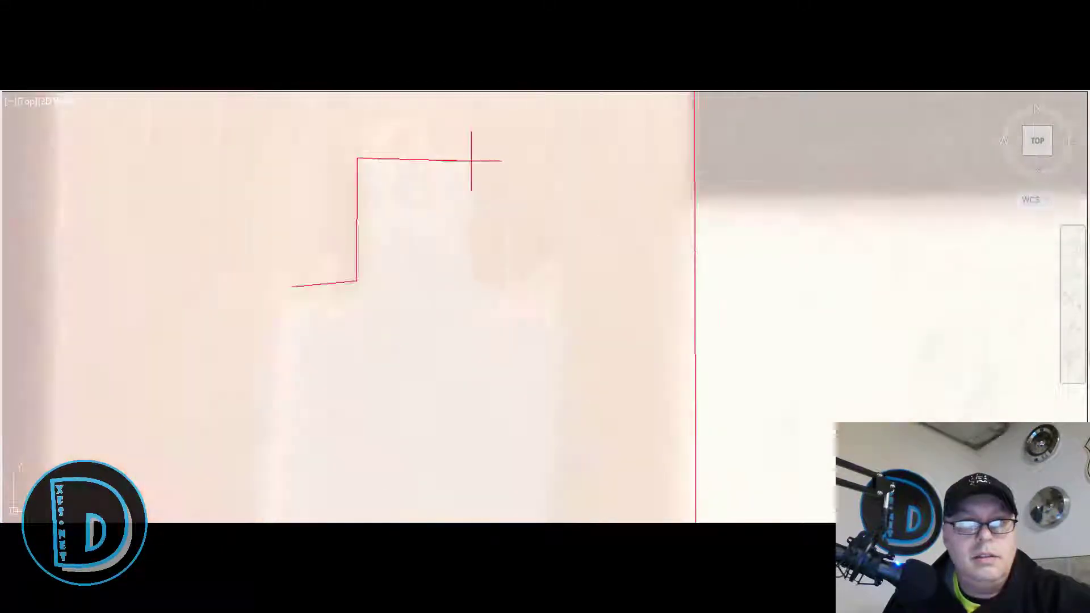
pyautogui.scroll(-3, 467, 161)
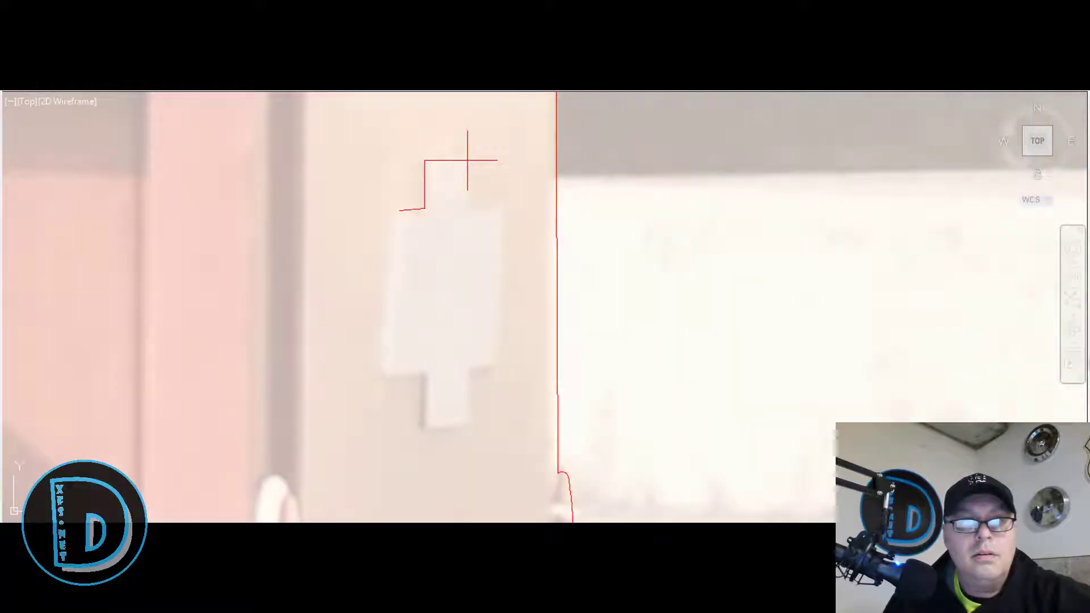
pyautogui.scroll(3, 469, 195)
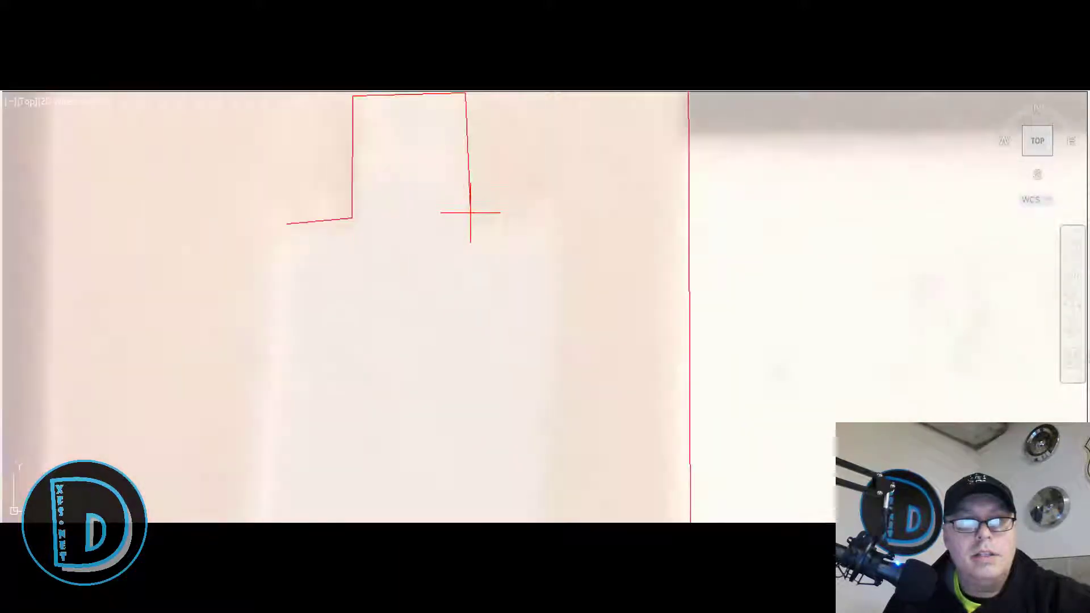
pyautogui.scroll(-3, 469, 211)
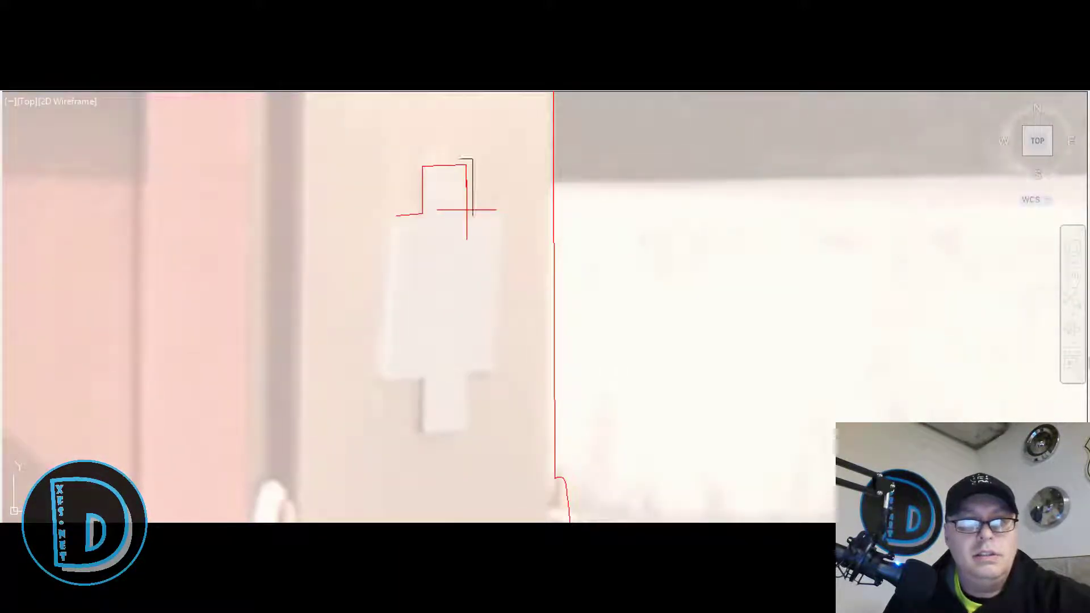
# Trace the emblem's right side, its bottom tab and its lower-left shoulder.
pyautogui.click(503, 207)
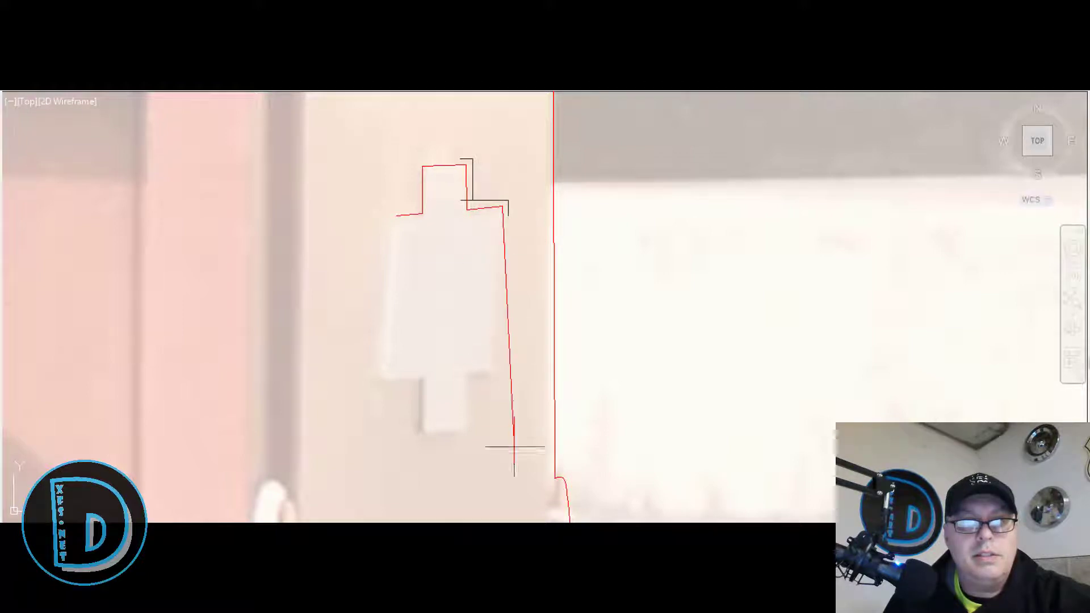
pyautogui.click(501, 370)
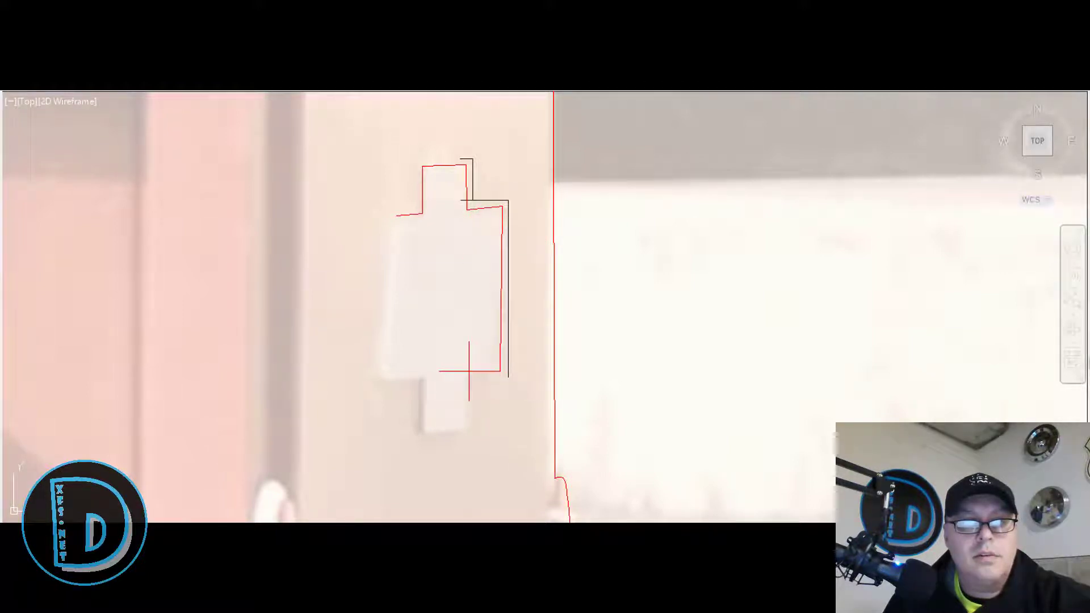
pyautogui.click(469, 373)
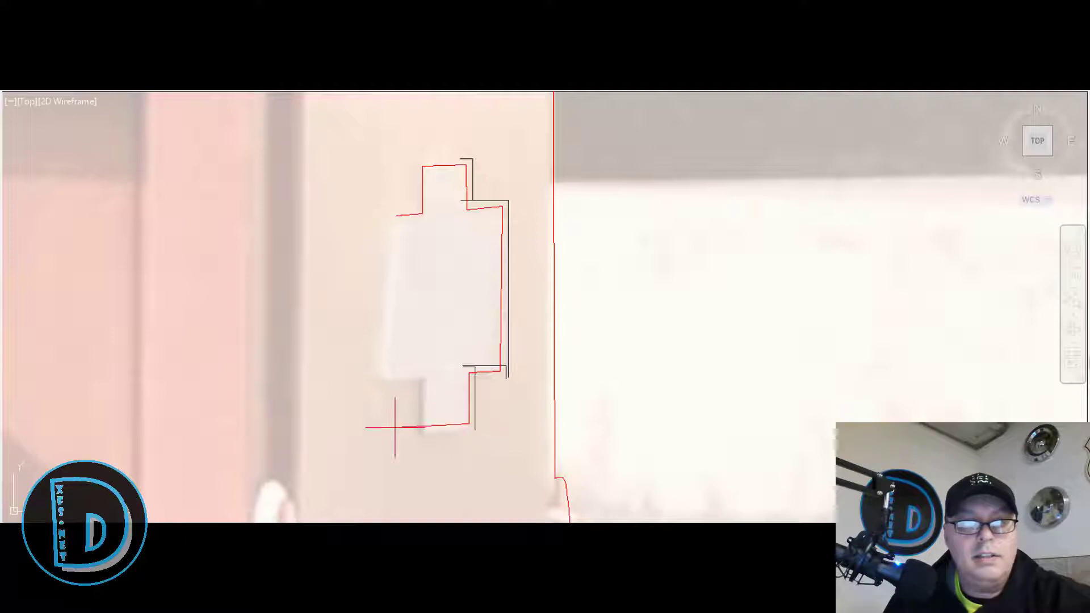
pyautogui.click(423, 430)
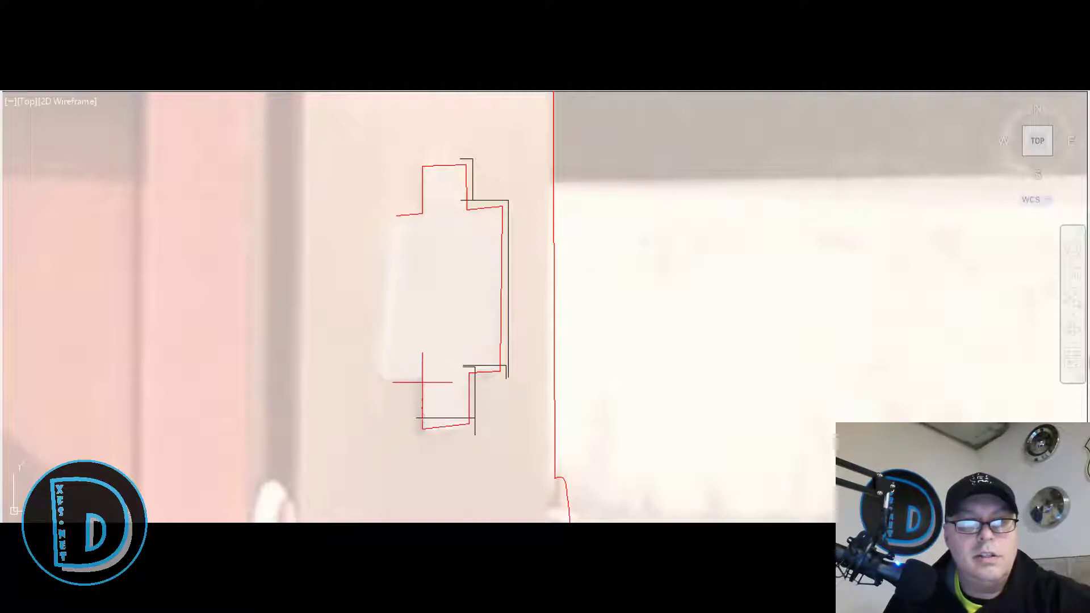
pyautogui.click(378, 381)
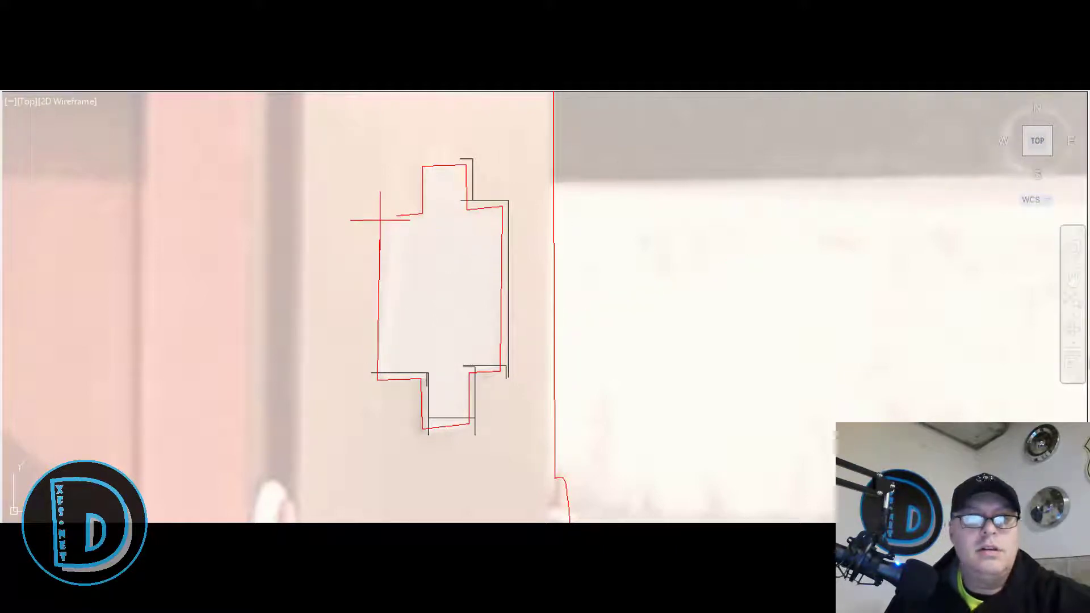
# Stretch the outer end of the emblem's upper-left shoulder line out to the emblem's corner.
pyautogui.scroll(4, 392, 220)
pyautogui.scroll(-2, 377, 209)
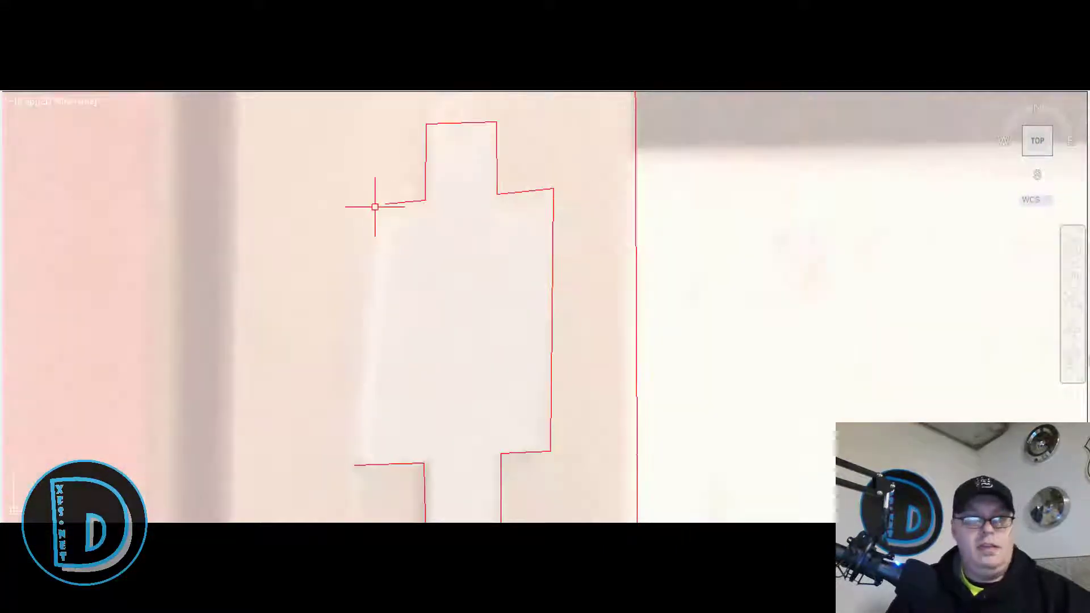
pyautogui.scroll(-4, 372, 211)
pyautogui.scroll(3, 369, 210)
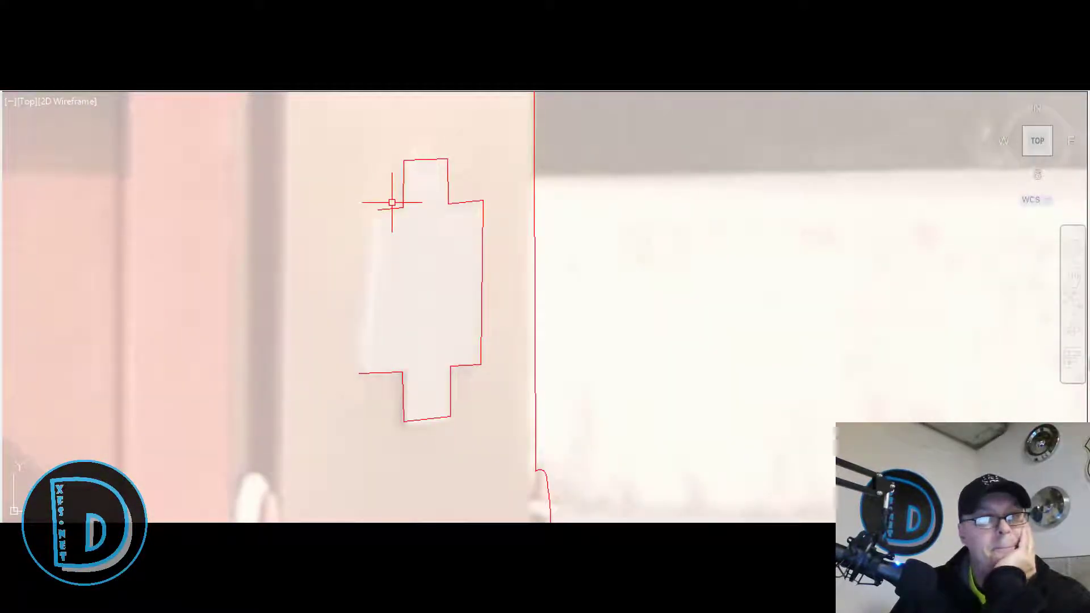
pyautogui.click(391, 208)
pyautogui.click(377, 210)
pyautogui.moveTo(373, 210)
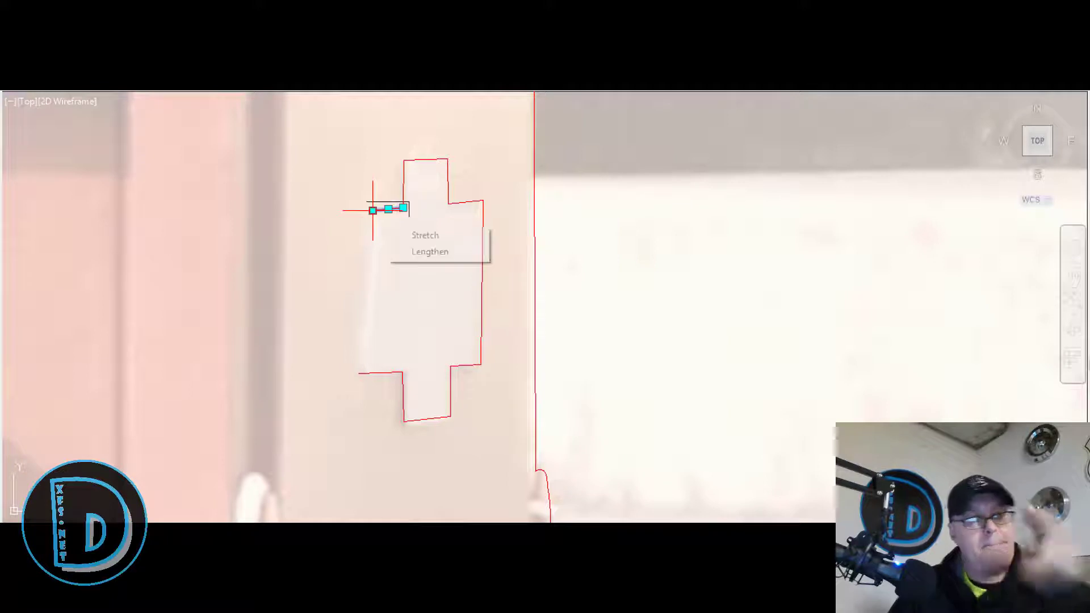
pyautogui.press('Escape')
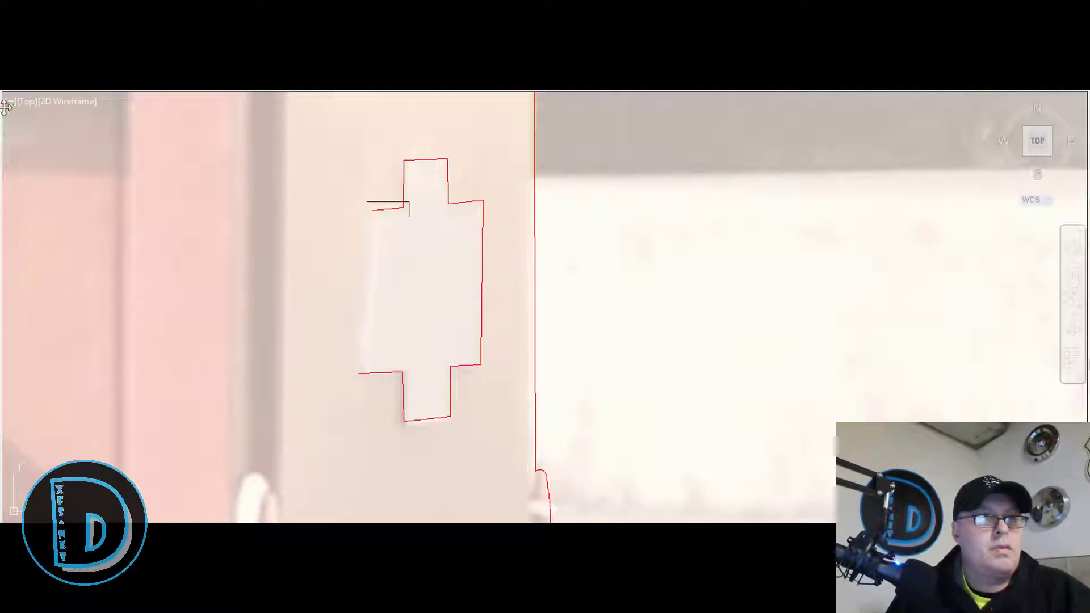
# Close the emblem's outline with a line along its left side and shift the upper-left corner slightly outward.
pyautogui.click(373, 211)
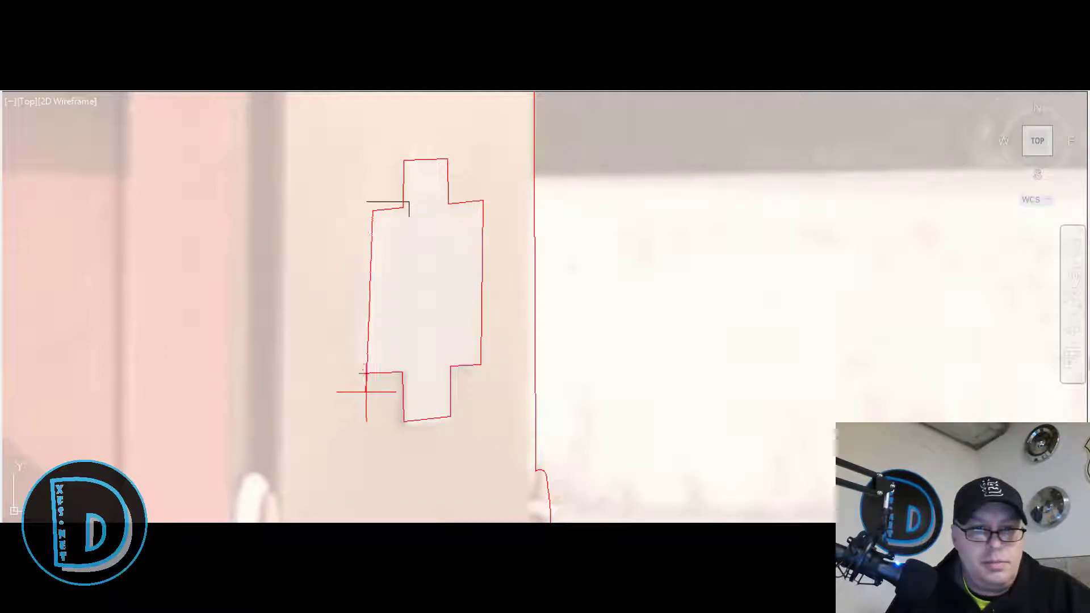
pyautogui.click(361, 373)
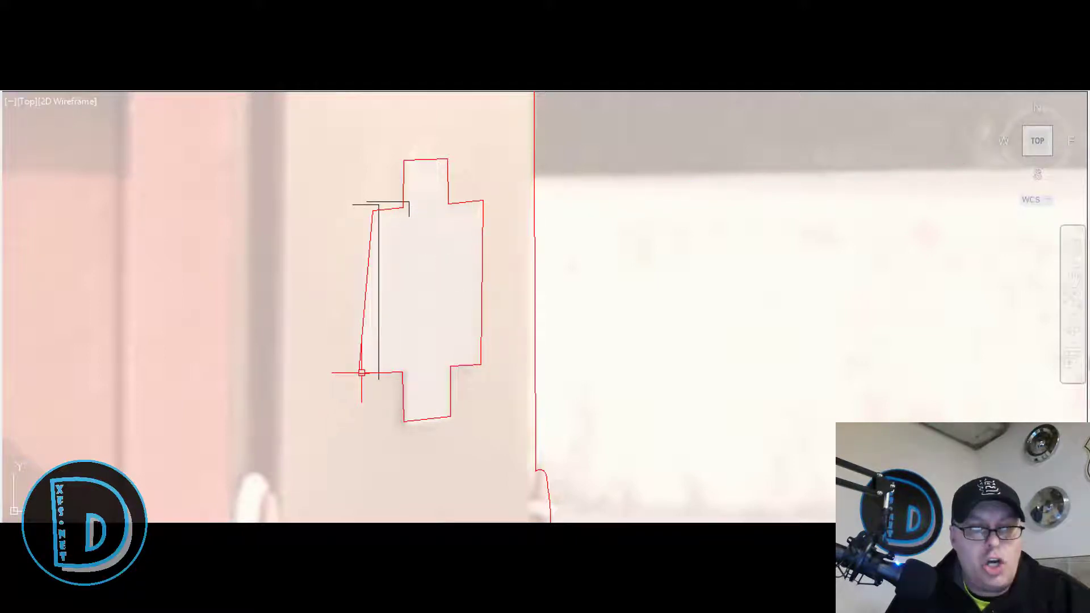
pyautogui.click(383, 228)
pyautogui.click(371, 203)
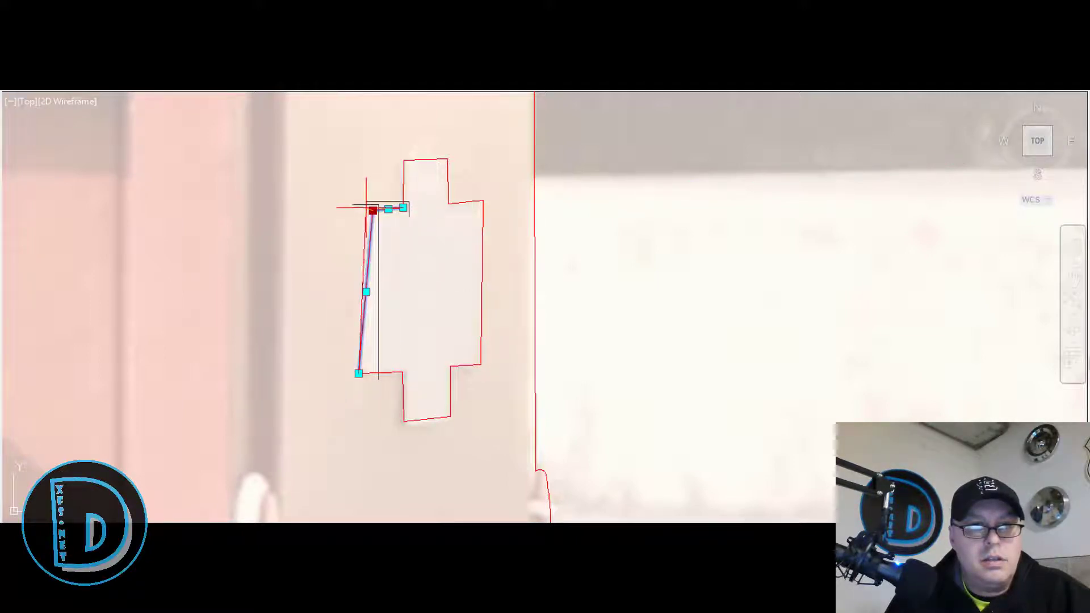
pyautogui.click(367, 206)
pyautogui.press('Escape')
pyautogui.scroll(-2, 341, 205)
pyautogui.scroll(-4, 428, 303)
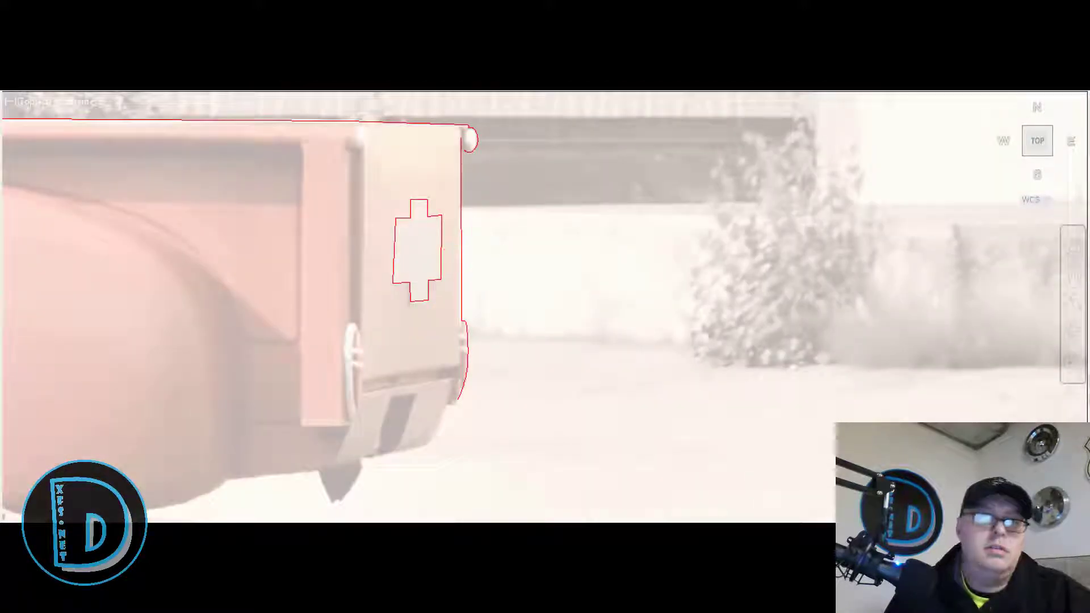
# Trace the lower-left curve of the round knob at the tailgate's upper-left corner with a short arc.
pyautogui.scroll(2, 402, 151)
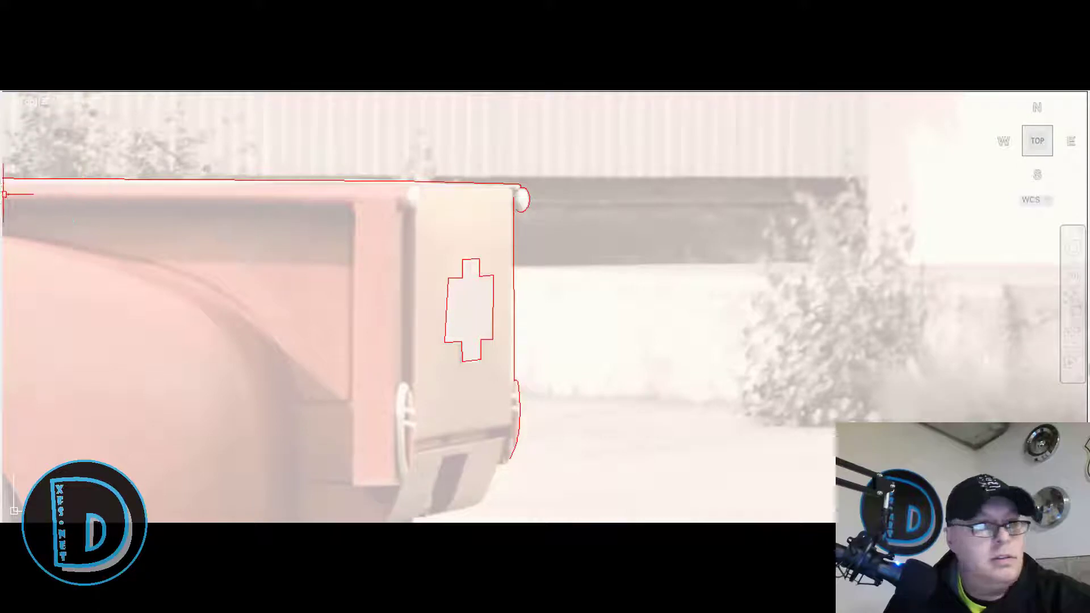
pyautogui.scroll(2, 493, 280)
pyautogui.scroll(-1, 337, 322)
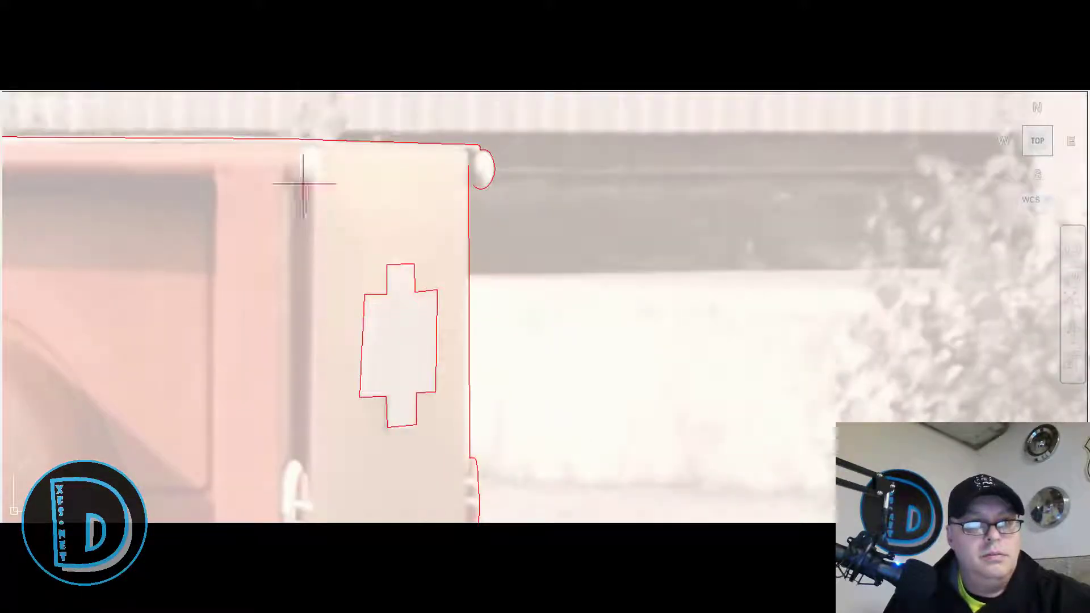
pyautogui.scroll(2, 297, 156)
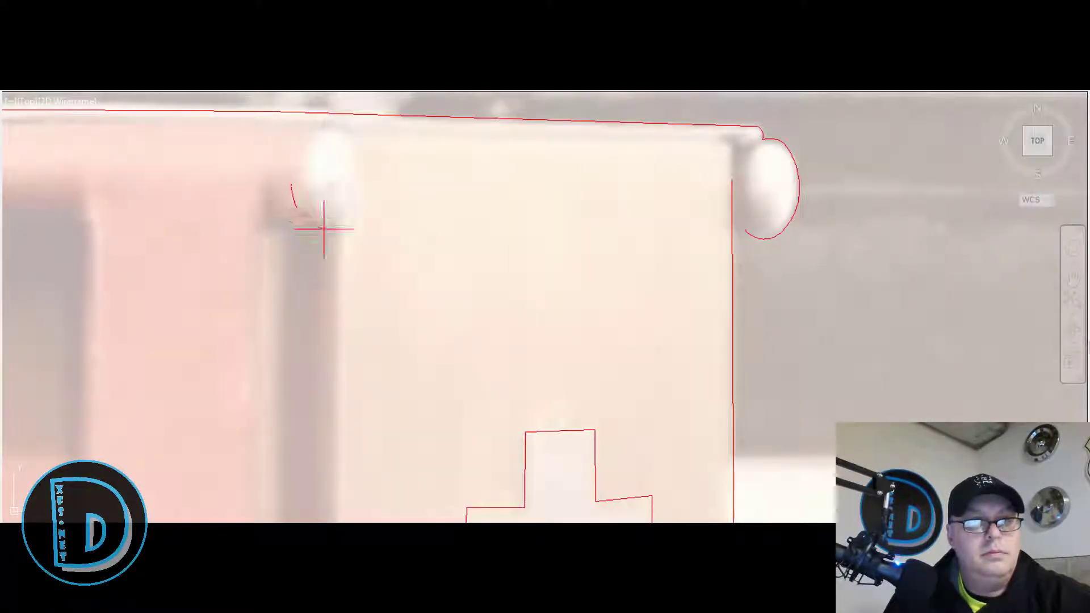
pyautogui.scroll(-3, 296, 213)
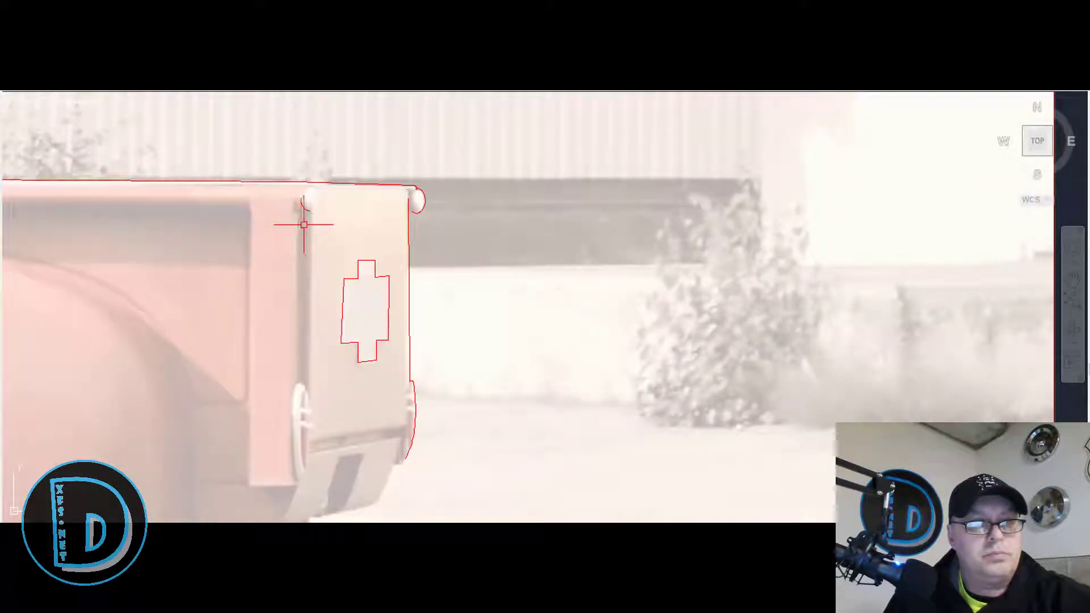
# Draw a line down the tailgate's left edge from the corner knob to the tail light.
pyautogui.scroll(-2, 399, 163)
pyautogui.scroll(4, 335, 237)
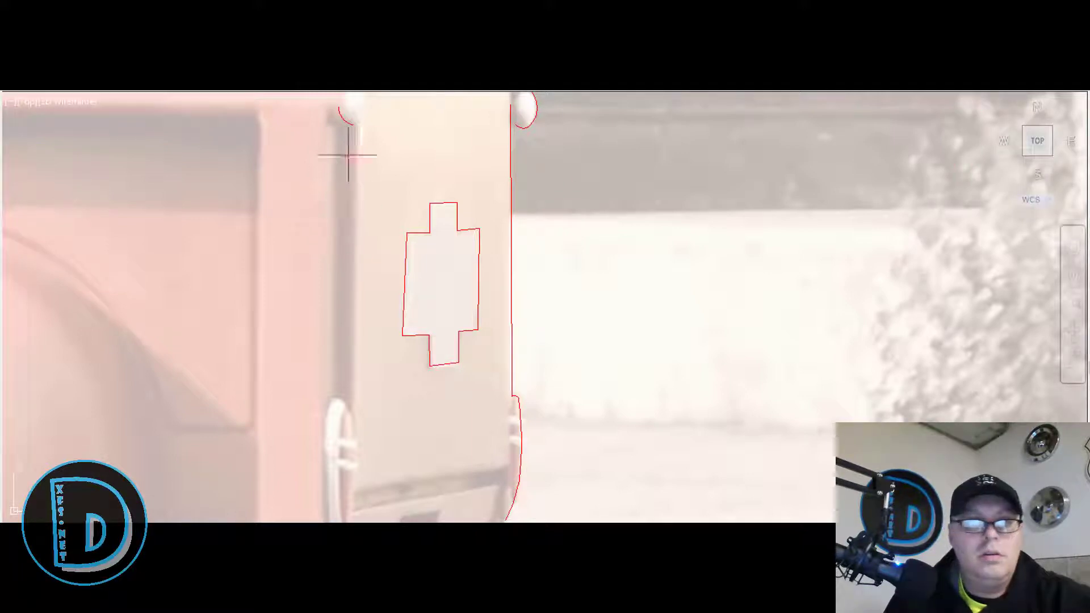
pyautogui.click(354, 129)
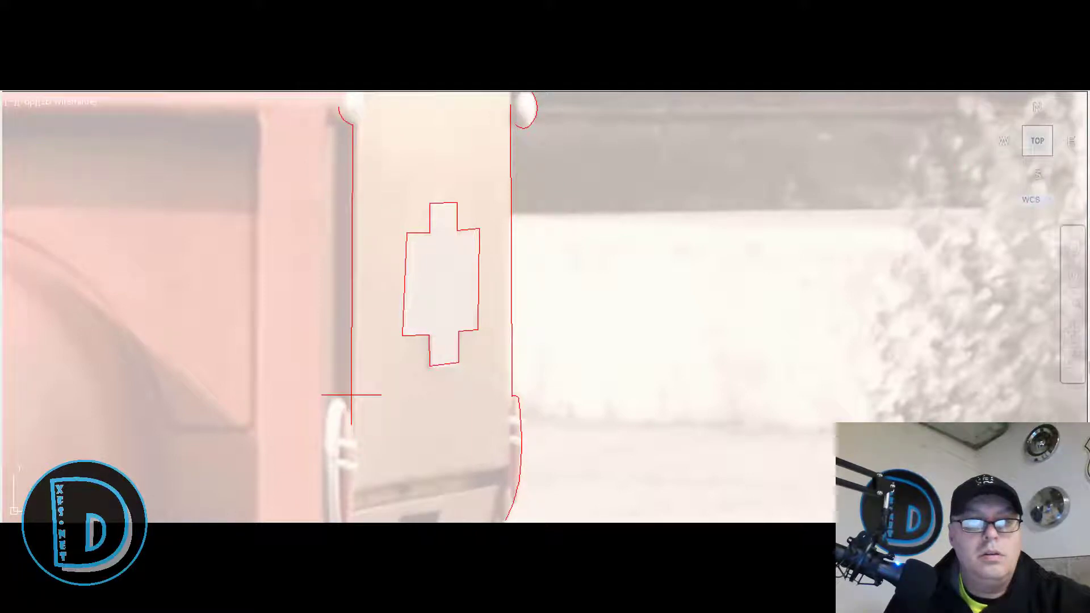
pyautogui.click(352, 394)
pyautogui.press('Return')
pyautogui.scroll(-2, 352, 311)
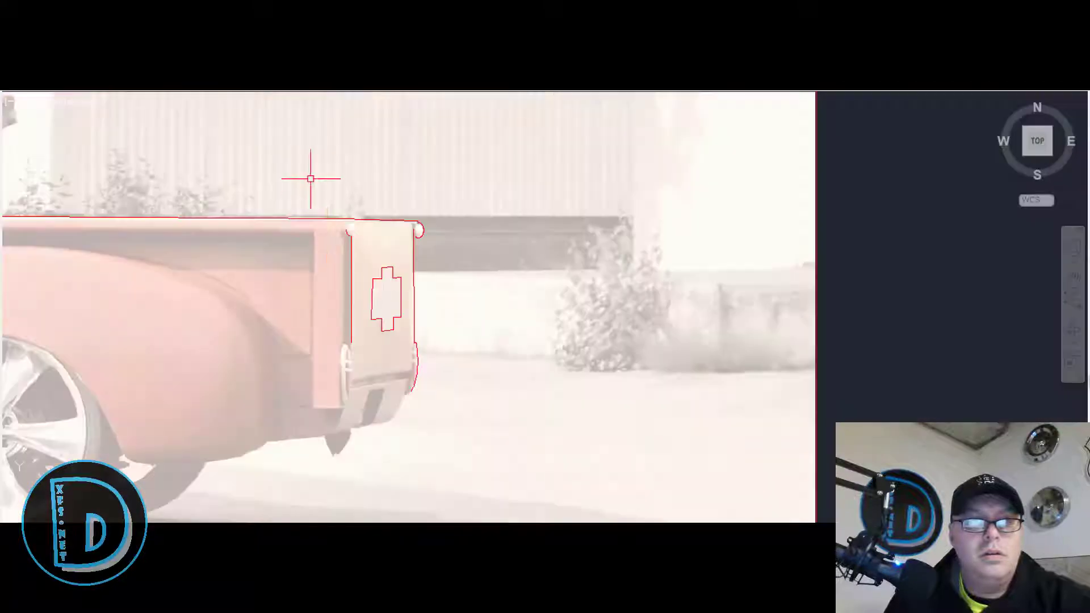
# Trace the front edge of the bed's rear post and the short horizontal line running forward from its lower end.
pyautogui.scroll(1, 311, 179)
pyautogui.scroll(-2, 311, 193)
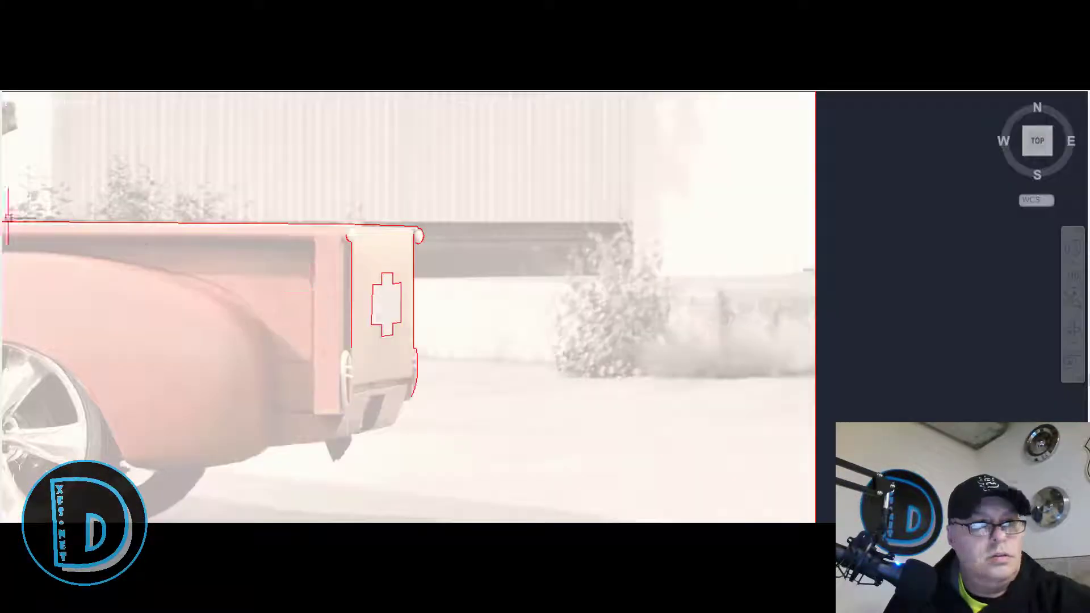
pyautogui.click(314, 248)
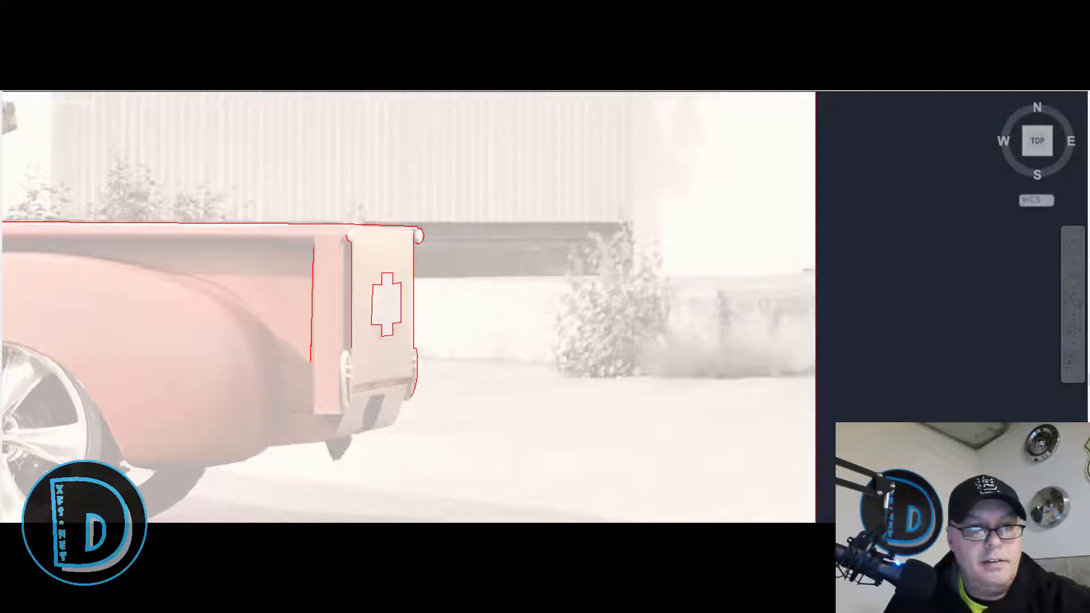
pyautogui.scroll(3, 311, 362)
pyautogui.click(311, 361)
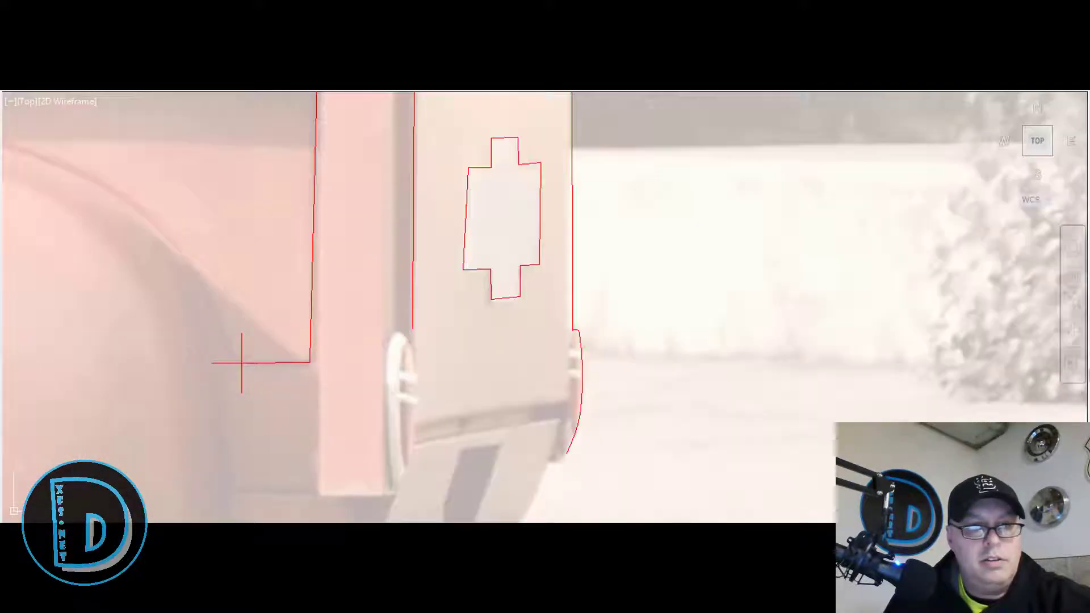
pyautogui.click(236, 361)
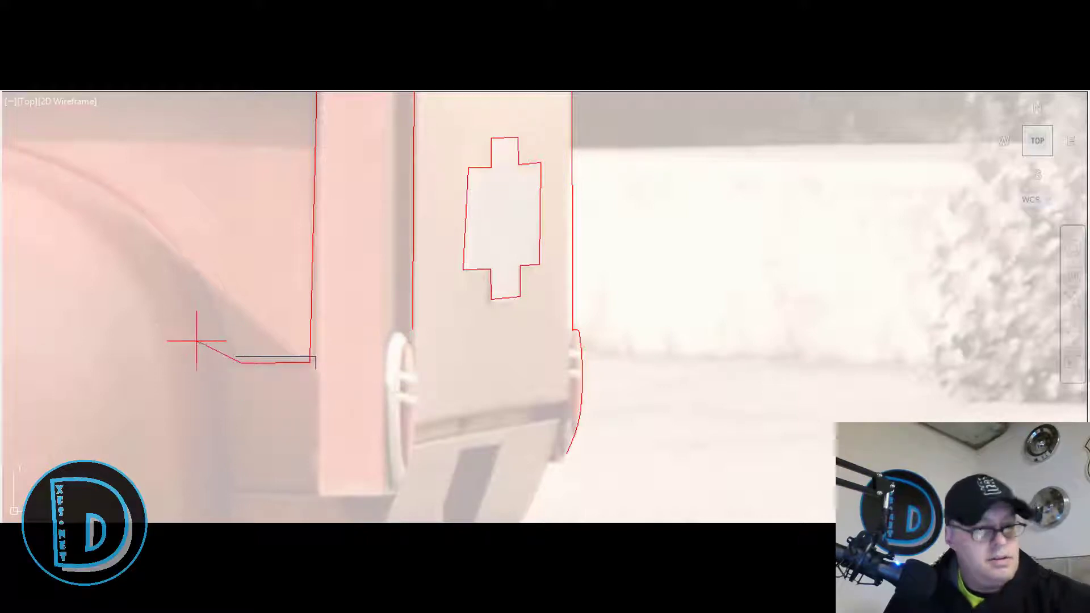
pyautogui.press('Escape')
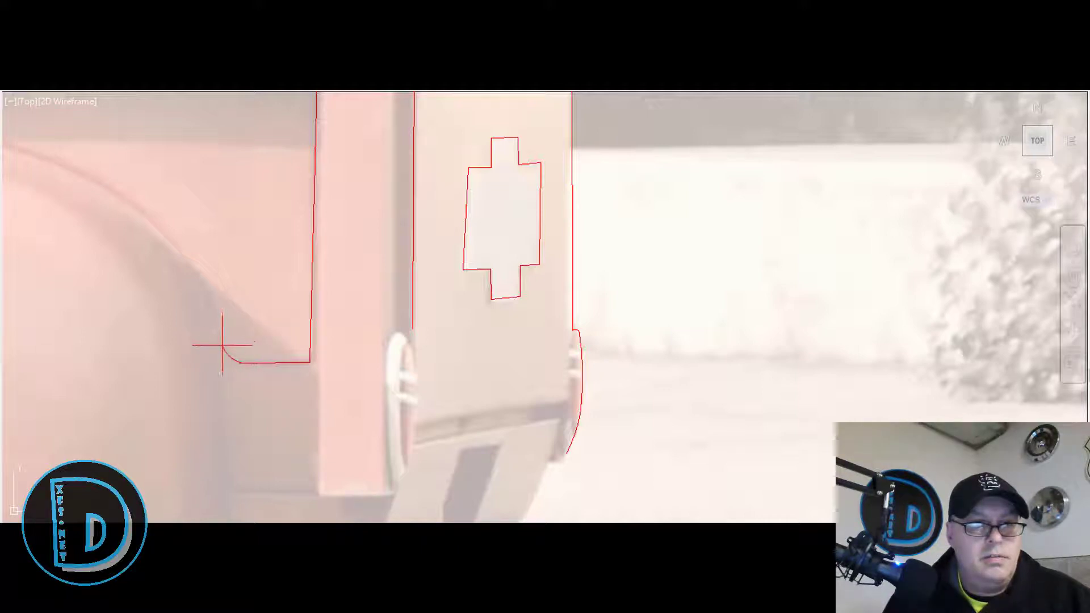
# Trace the rear fender's upper rear contour with arcs, from the rounded corner by the rear post up toward the fender top.
pyautogui.press('Return')
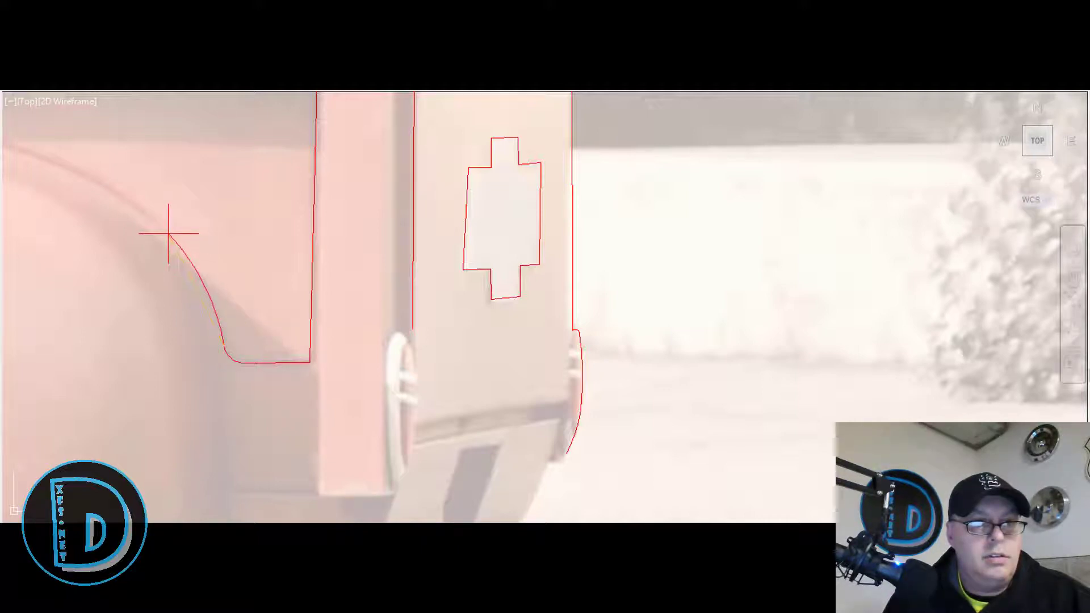
pyautogui.click(170, 233)
pyautogui.scroll(-2, 400, 312)
pyautogui.scroll(-2, 194, 235)
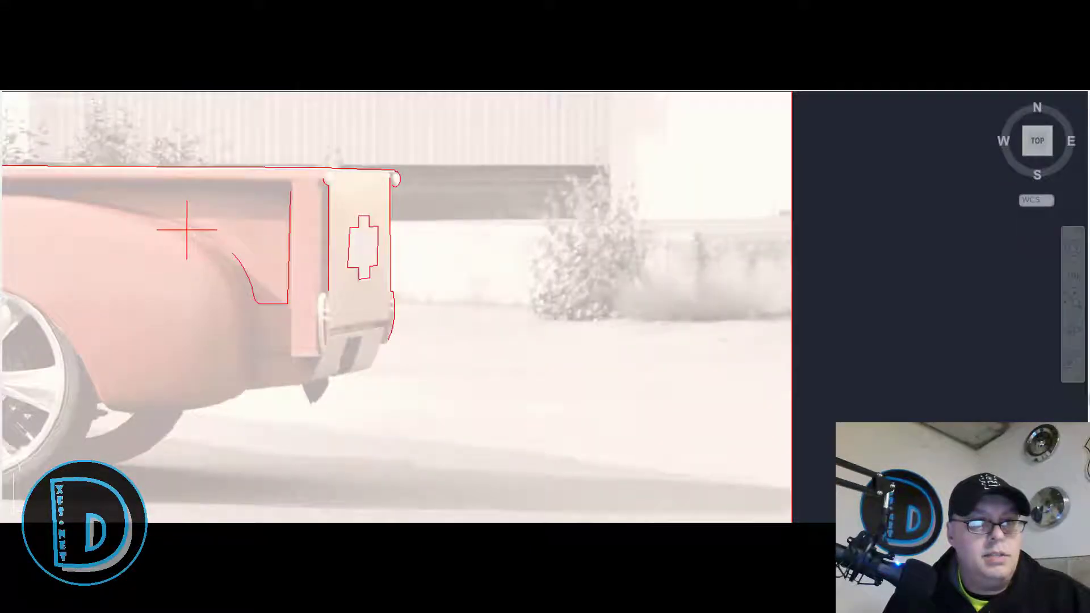
pyautogui.scroll(2, 136, 211)
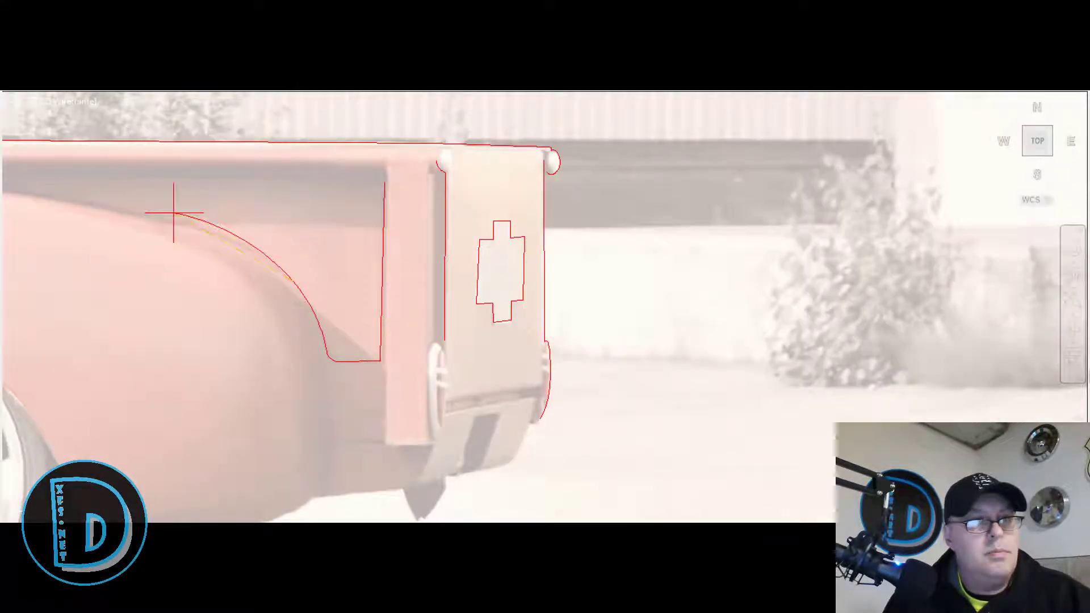
pyautogui.click(149, 215)
# Shift the midpoint of the uppermost rear fender arc slightly so it follows the contour in the photo.
pyautogui.click(239, 242)
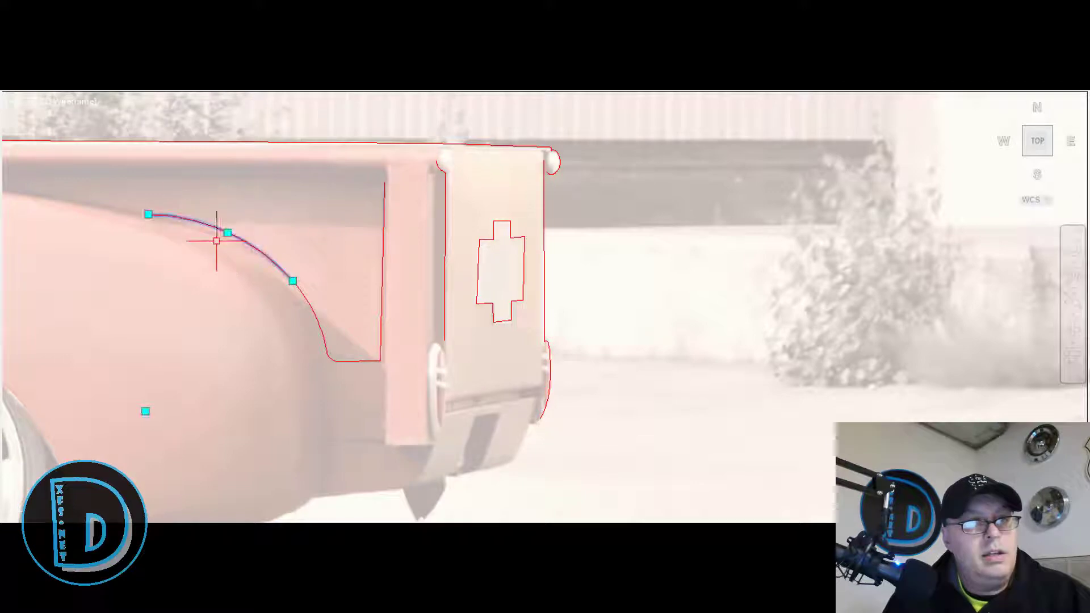
pyautogui.scroll(2, 220, 244)
pyautogui.click(238, 213)
pyautogui.click(234, 222)
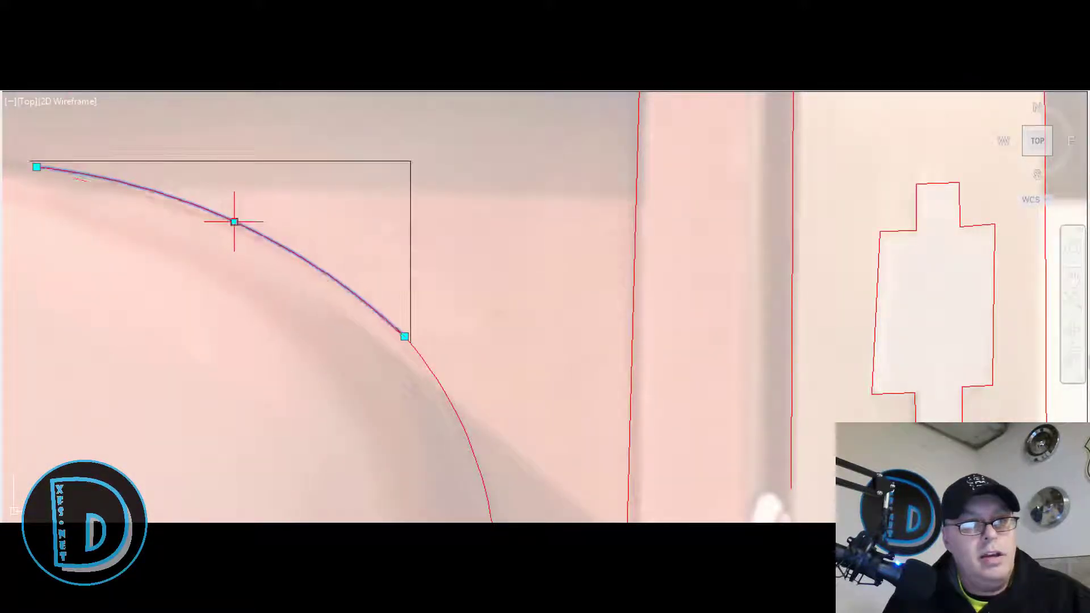
pyautogui.press('Escape')
pyautogui.scroll(-2, 520, 331)
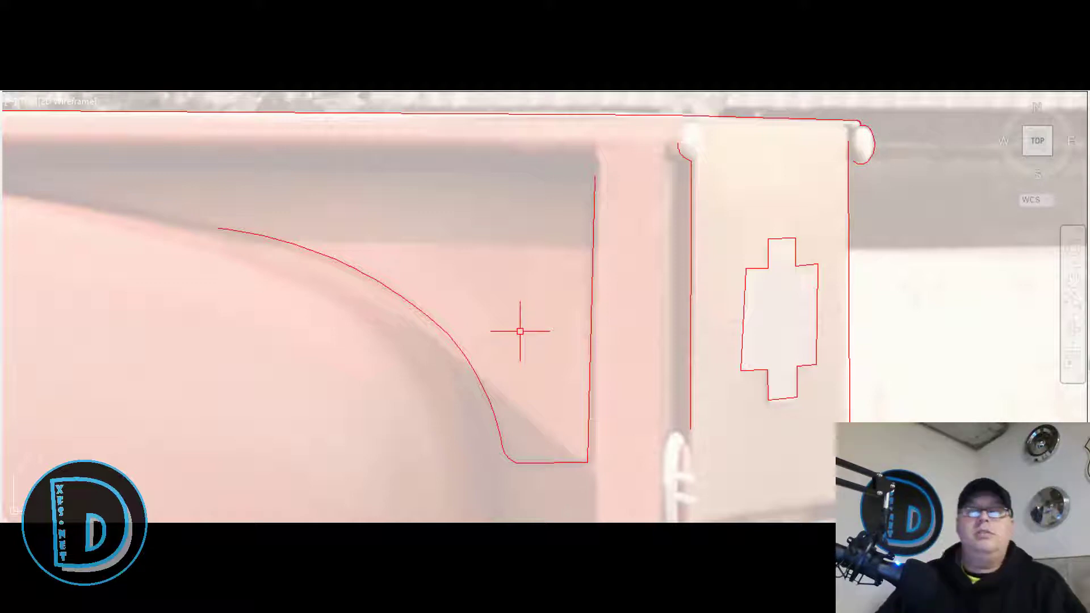
# Draw a long line along the lower edge of the bed's top rail, above the rear fender.
pyautogui.scroll(-2, 691, 250)
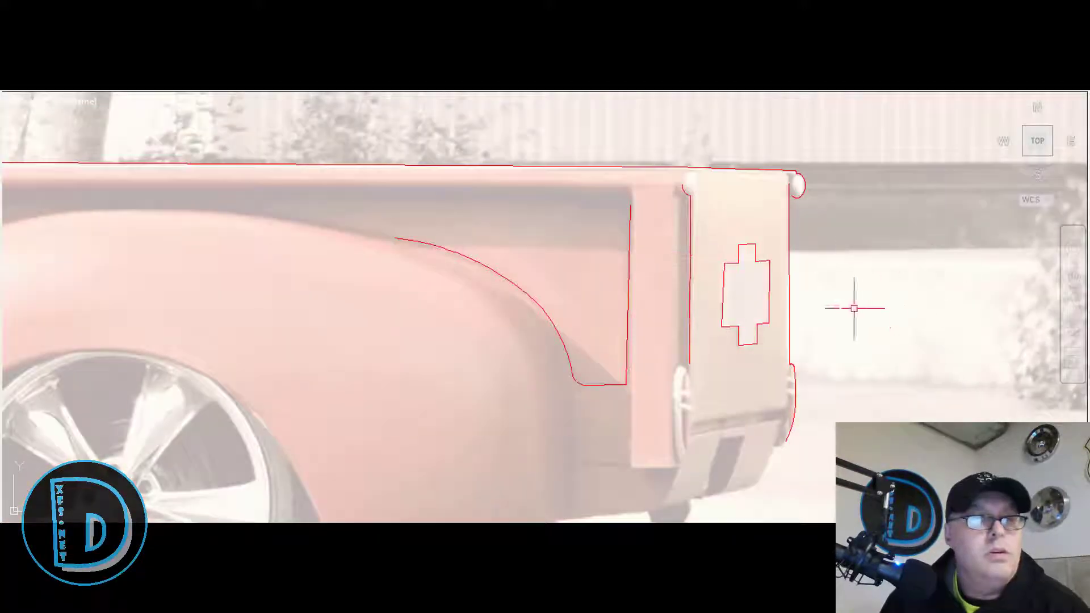
pyautogui.scroll(-2, 855, 308)
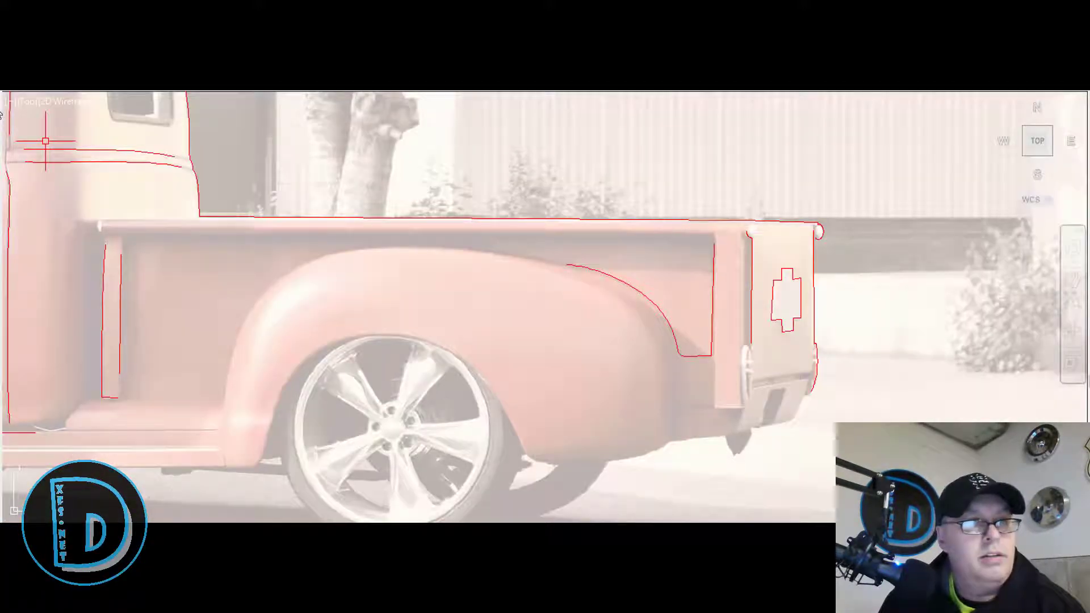
pyautogui.click(202, 235)
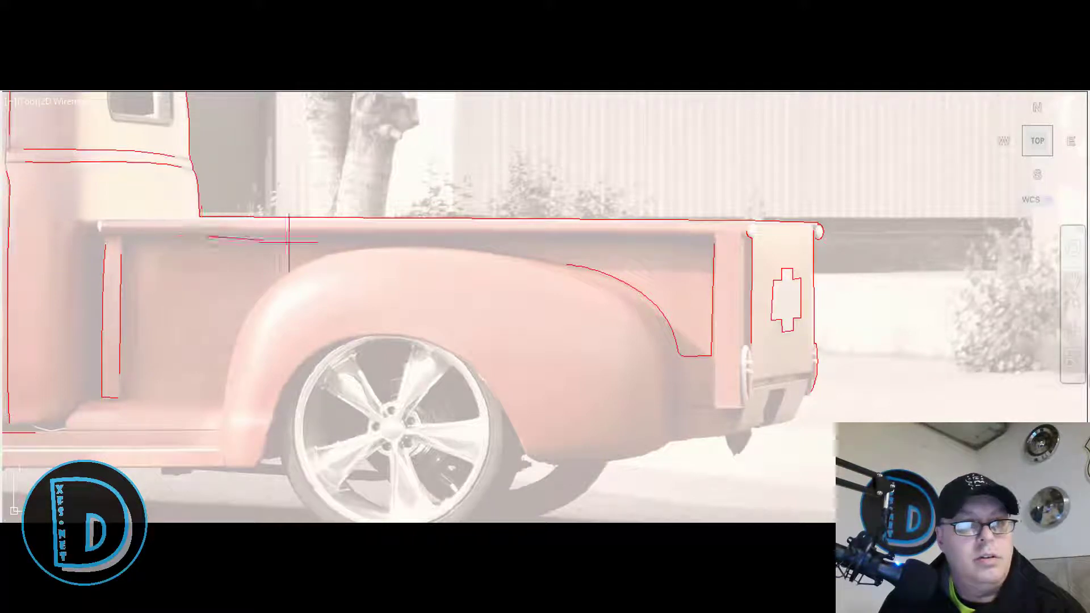
pyautogui.click(657, 235)
# Trace the front curve and the top of the rear fender with arcs.
pyautogui.scroll(-2, 396, 297)
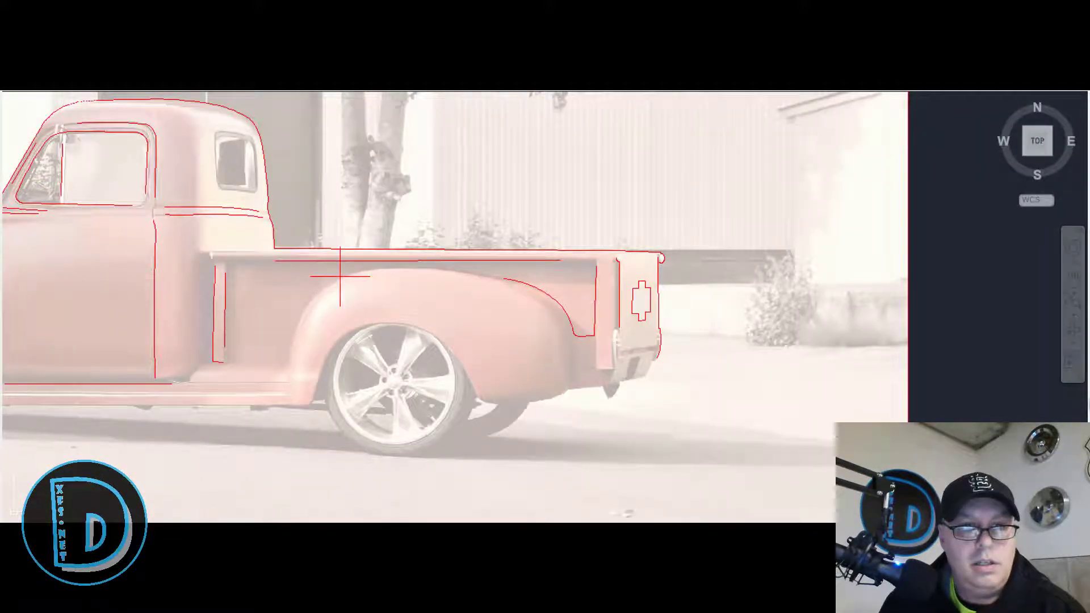
pyautogui.click(316, 292)
pyautogui.click(293, 333)
pyautogui.scroll(2, 386, 273)
pyautogui.scroll(1, 416, 263)
# Stretch the front end of the fender-top arc to meet the upper end of the fender's front curve.
pyautogui.click(480, 241)
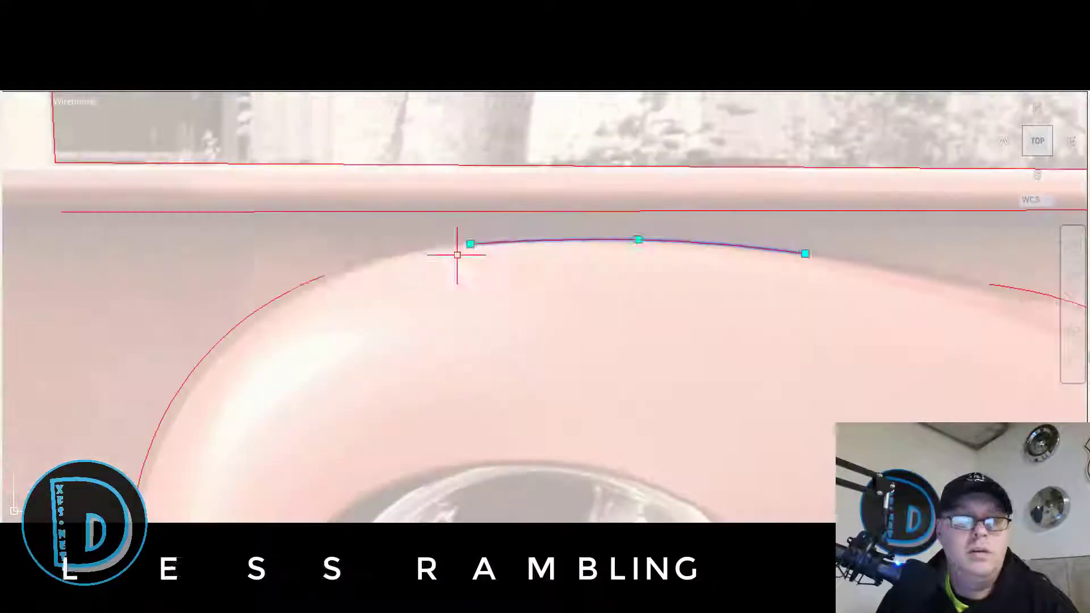
pyautogui.click(469, 241)
pyautogui.click(314, 281)
pyautogui.click(305, 285)
pyautogui.press('Escape')
# Trace the running-board edge ahead of the rear fender and the fender's wheel opening, rounded lower corner and bottom edge.
pyautogui.scroll(-4, 480, 240)
pyautogui.scroll(-3, 708, 273)
pyautogui.scroll(5, 472, 253)
pyautogui.scroll(-5, 460, 221)
pyautogui.scroll(4, 435, 357)
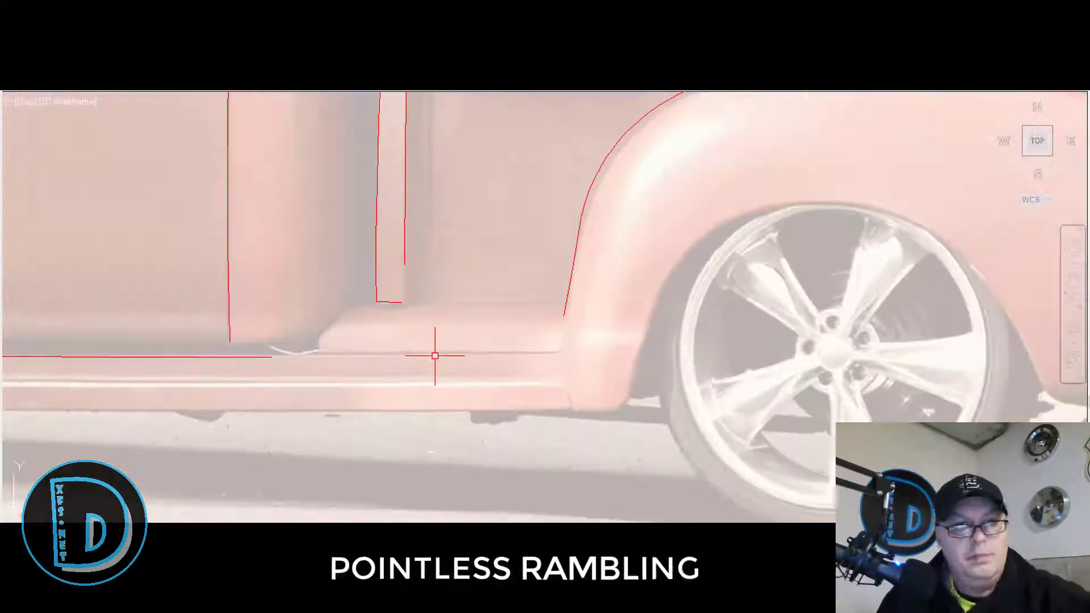
pyautogui.scroll(-4, 467, 362)
pyautogui.scroll(5, 795, 372)
pyautogui.click(355, 190)
pyautogui.click(547, 356)
pyautogui.click(595, 388)
pyautogui.click(760, 372)
# Bow the rear fender's bottom-edge arc slightly downward by its midpoint to follow the photo.
pyautogui.click(684, 406)
pyautogui.click(632, 363)
pyautogui.scroll(4, 664, 390)
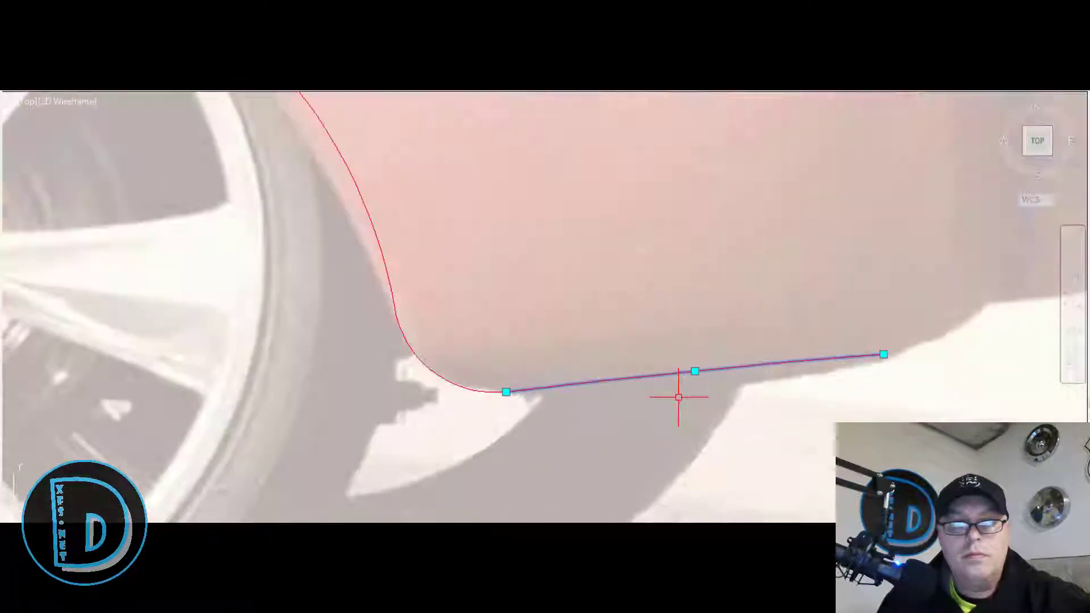
pyautogui.click(695, 372)
pyautogui.click(693, 381)
pyautogui.click(584, 415)
pyautogui.click(500, 380)
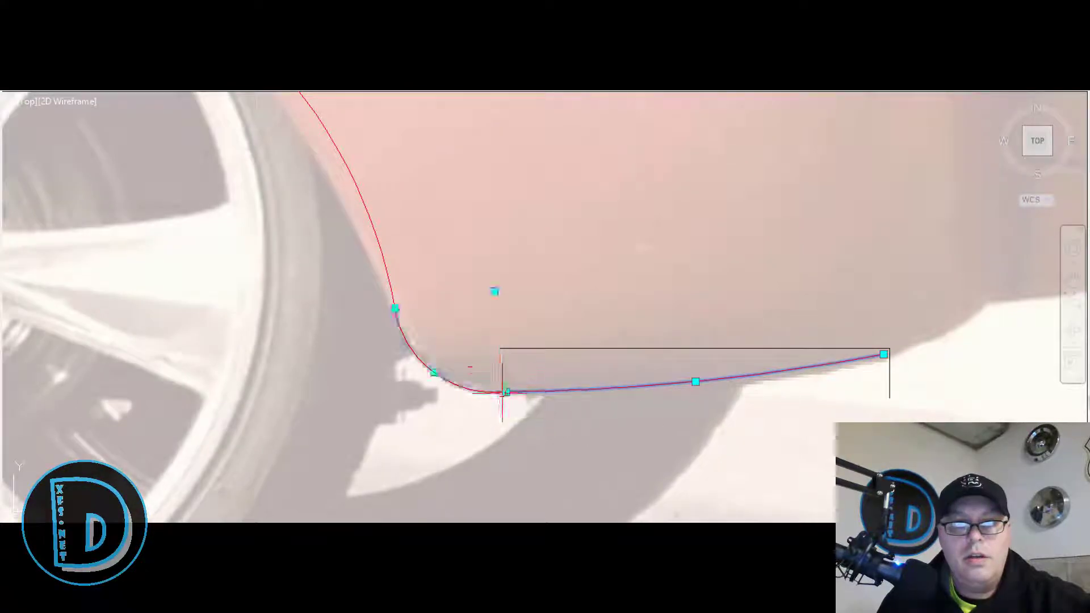
pyautogui.press('Escape')
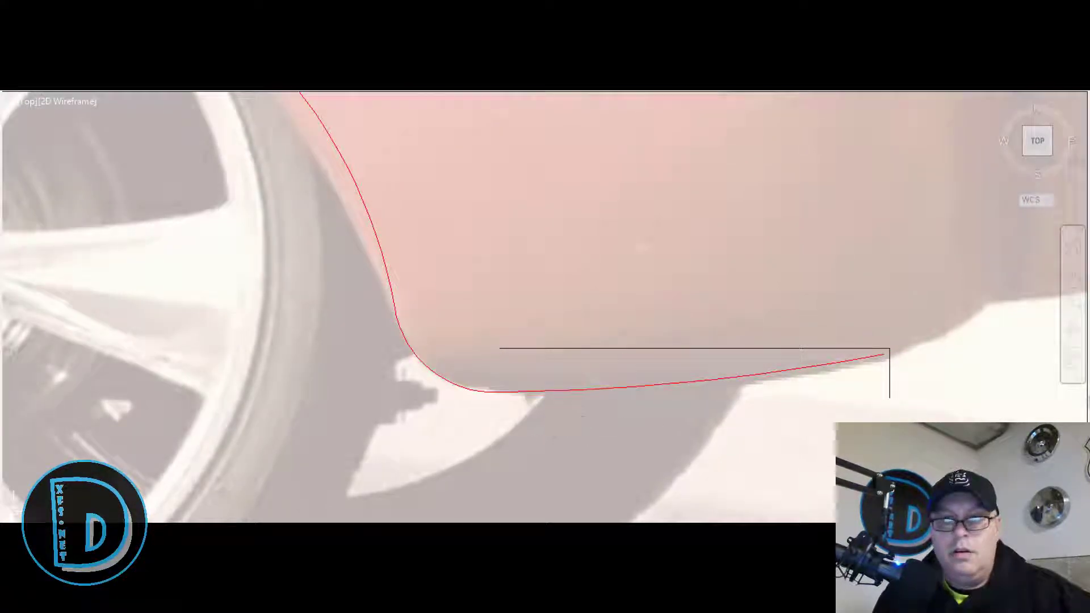
# Trace the rear fender's lower rear corner with arcs curving up from the bottom edge.
pyautogui.scroll(-3, 742, 372)
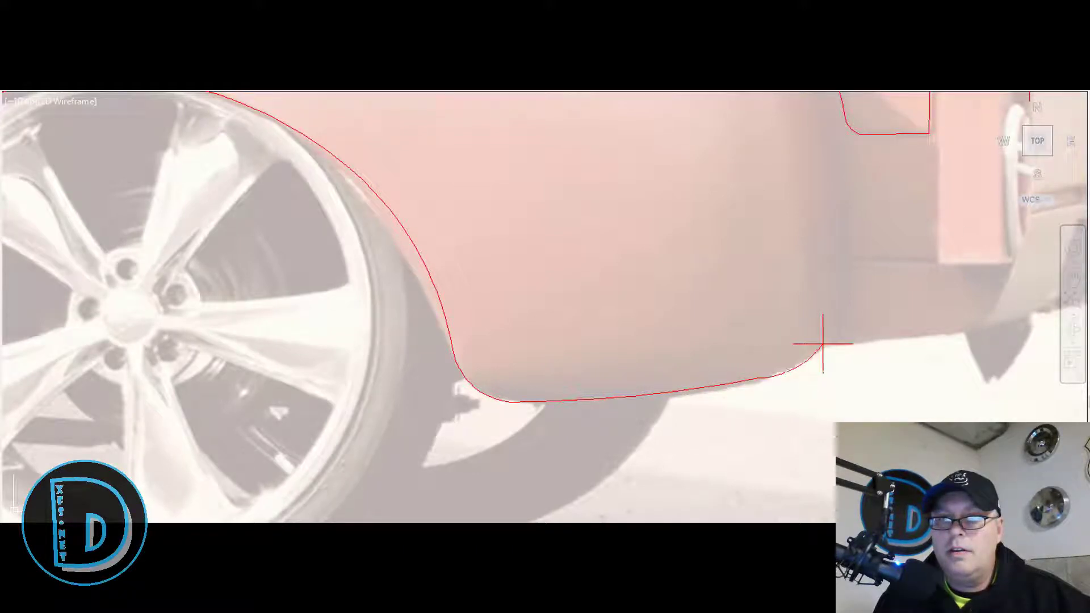
pyautogui.scroll(-2, 832, 347)
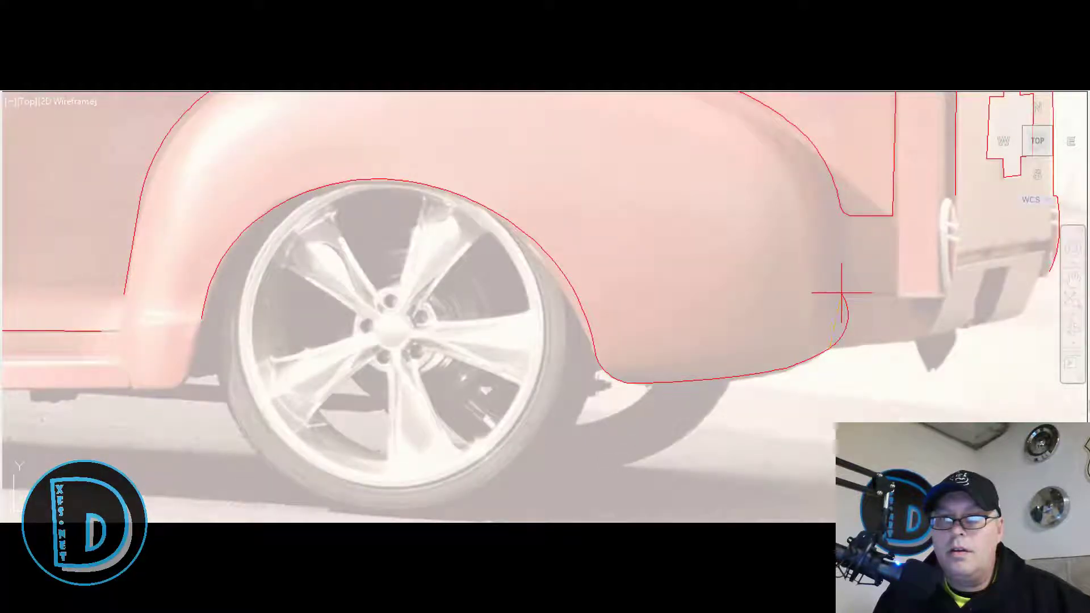
pyautogui.click(848, 309)
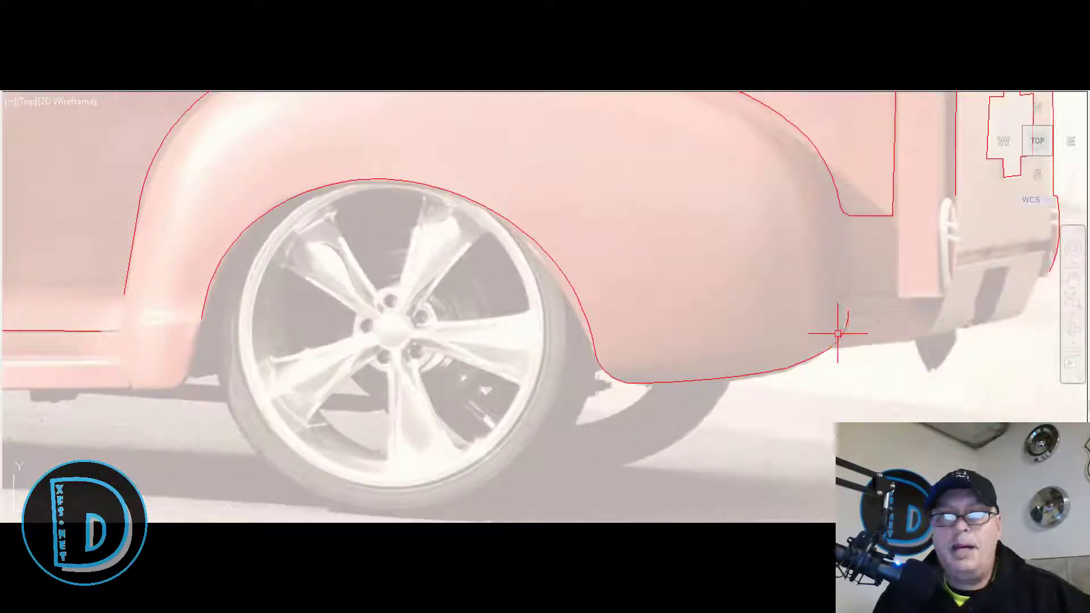
# Trace the lower front edge and the bottom edge of the bed's rear post.
pyautogui.scroll(-3, 841, 329)
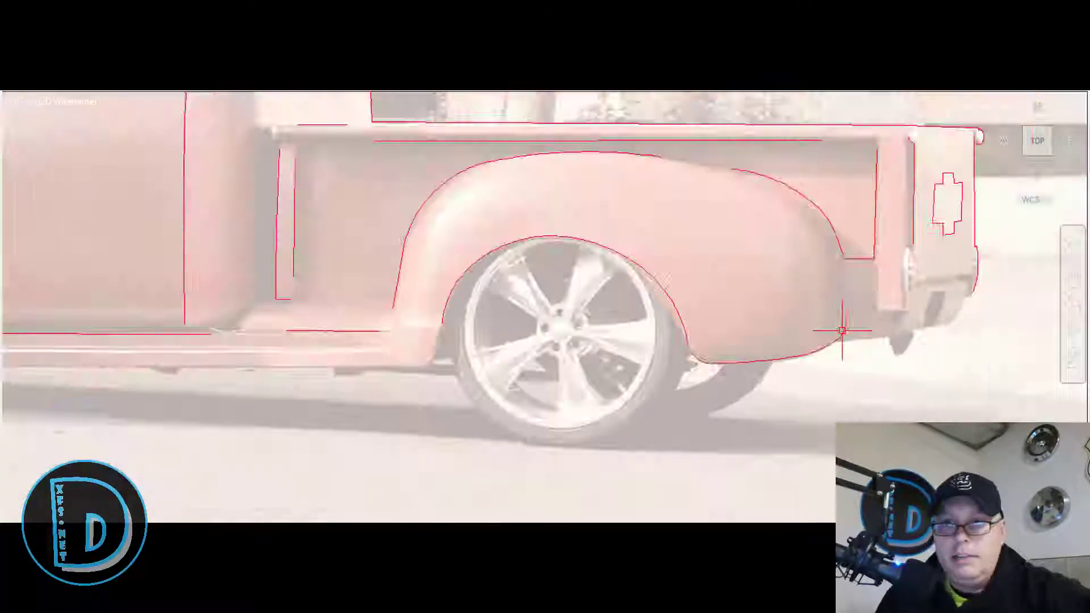
pyautogui.scroll(3, 843, 328)
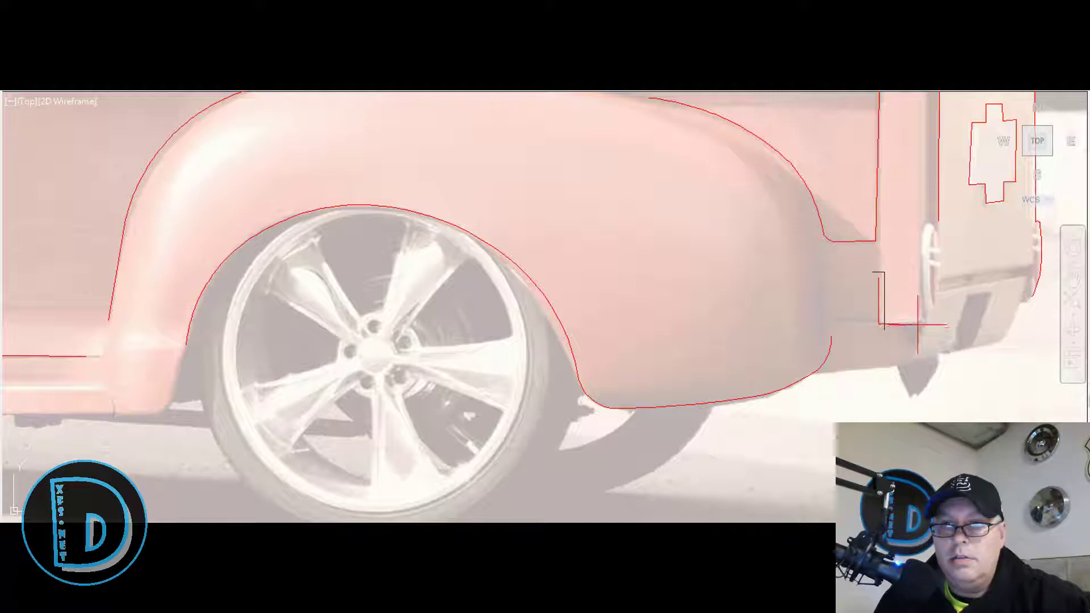
# Draw a line along the running board's bottom edge, starting from the front fender's lower rear corner.
pyautogui.scroll(-4, 824, 340)
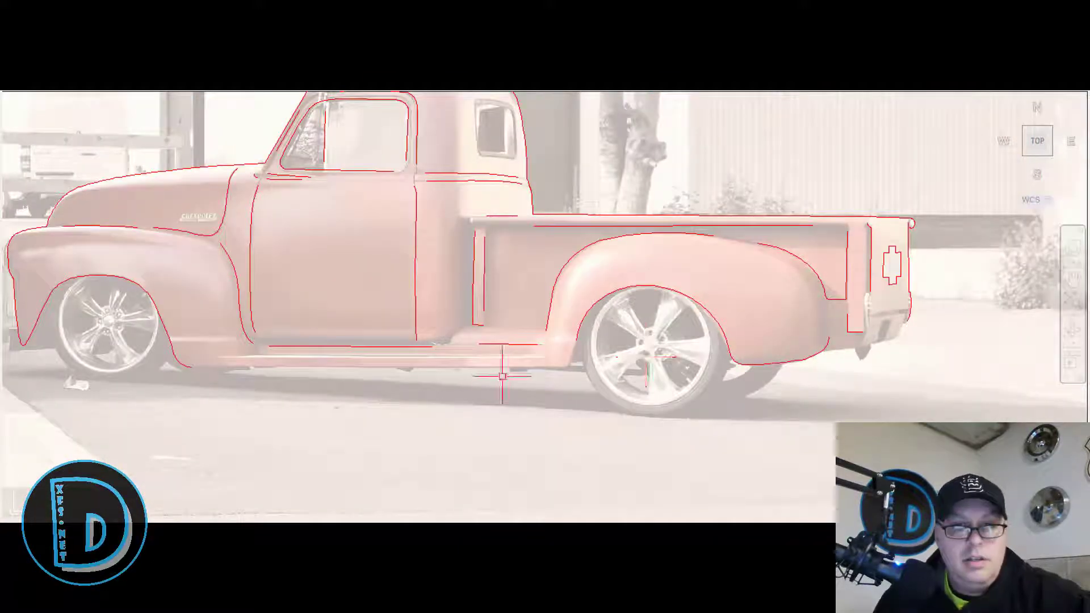
pyautogui.scroll(-2, 653, 398)
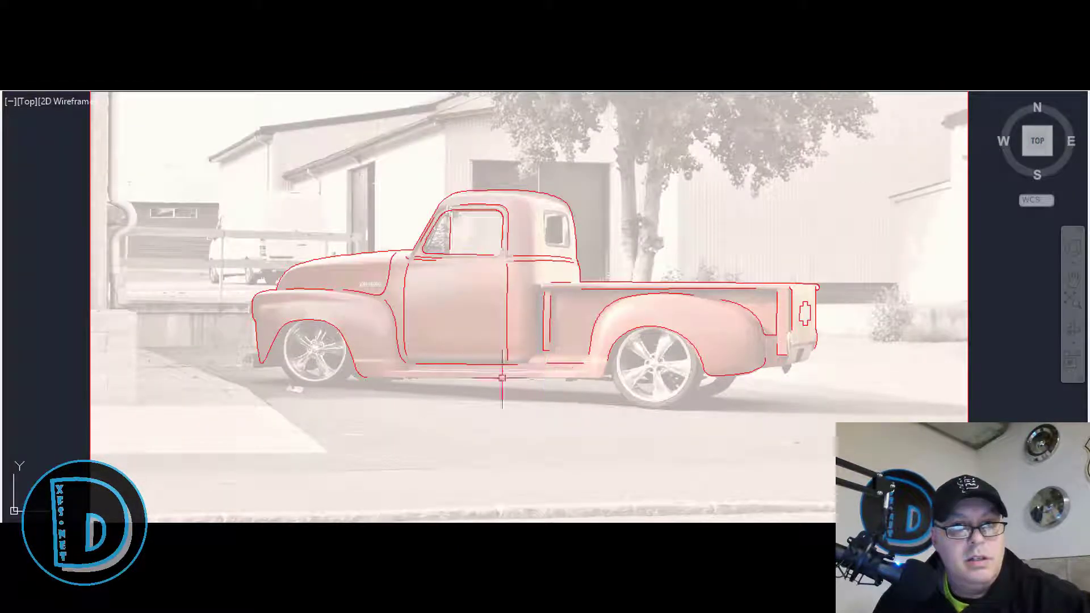
pyautogui.scroll(6, 361, 375)
pyautogui.scroll(2, 381, 384)
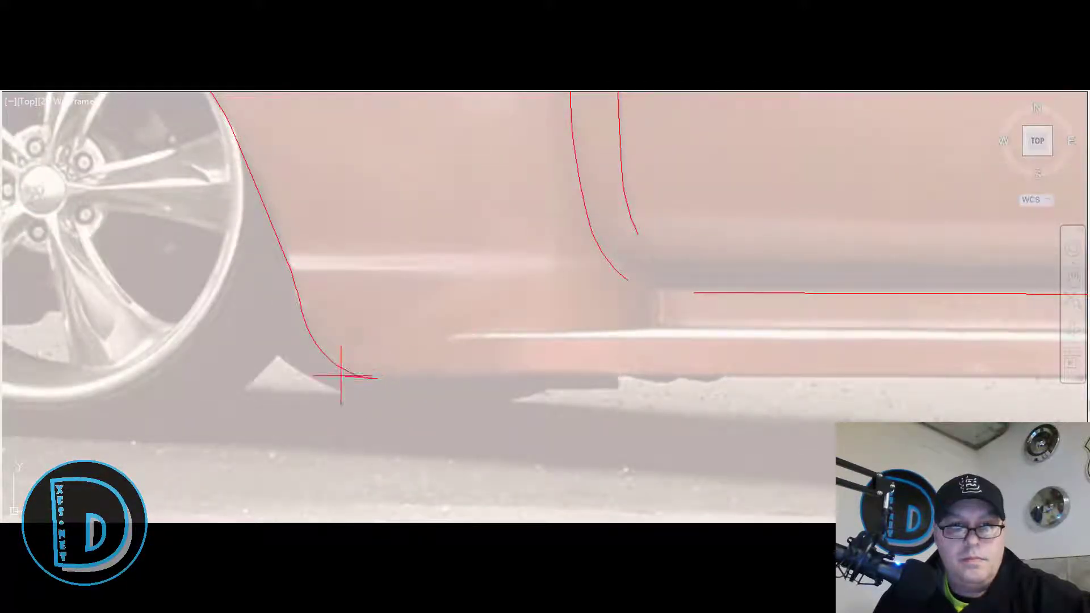
pyautogui.scroll(-4, 341, 376)
pyautogui.click(492, 377)
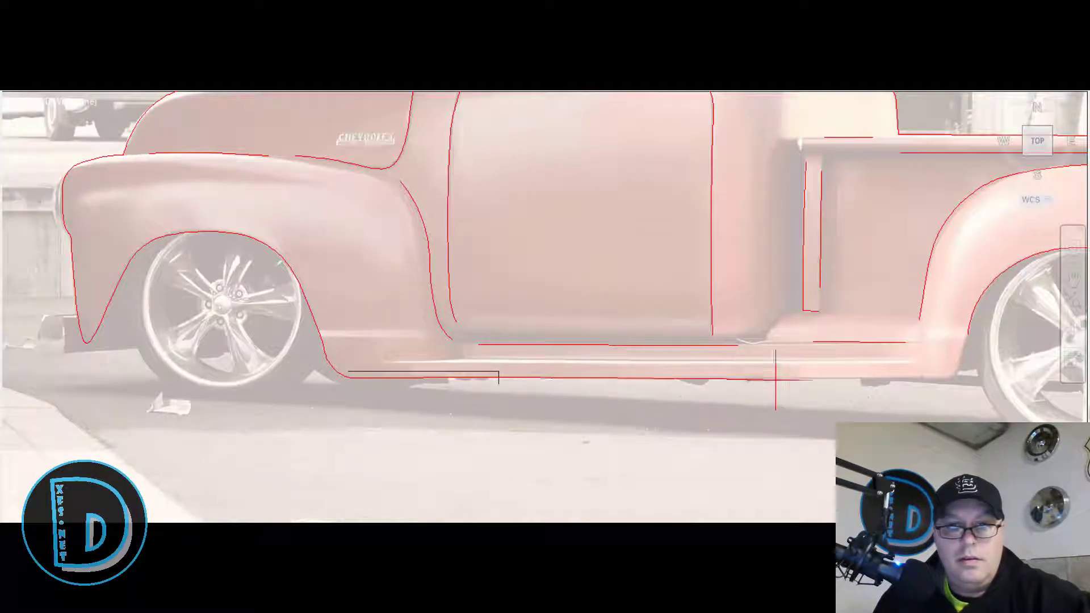
pyautogui.press('Escape')
# Stretch the rear end of the running board's bottom line back to the rear fender's lower front corner.
pyautogui.click(529, 397)
pyautogui.click(472, 363)
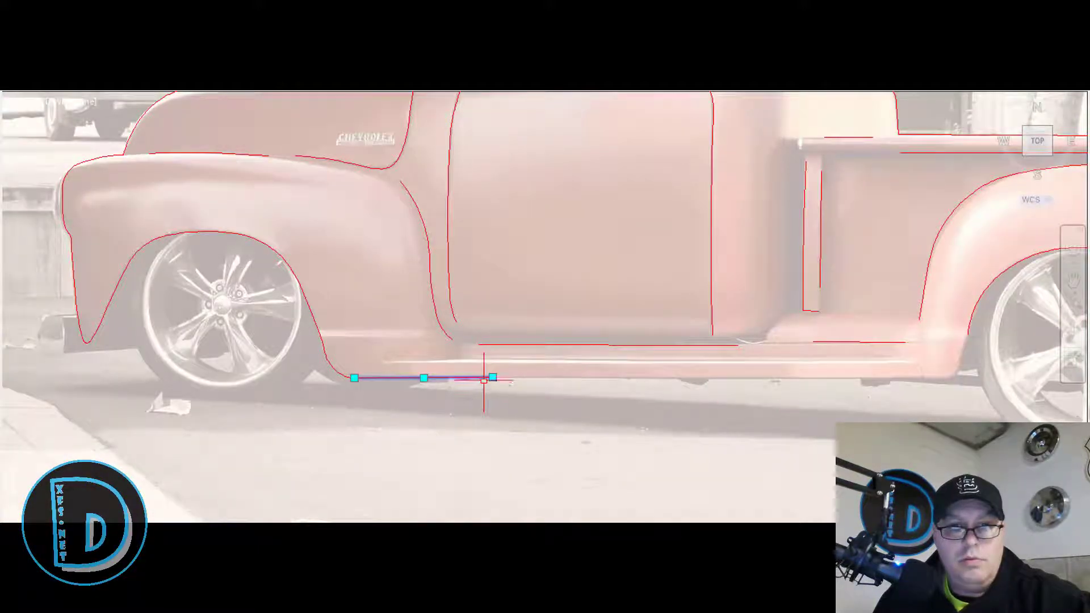
pyautogui.click(493, 378)
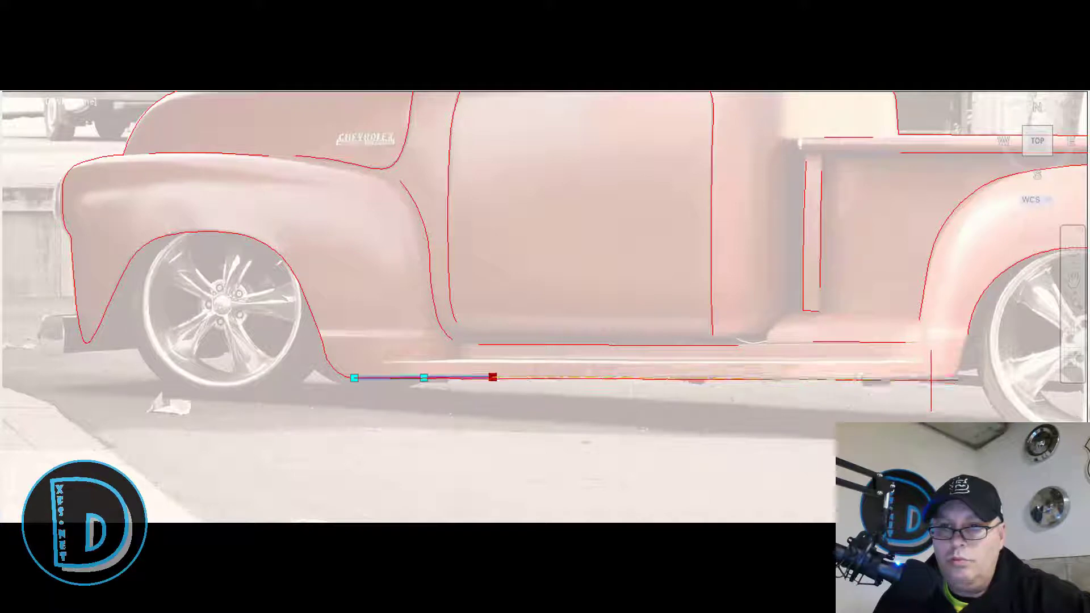
pyautogui.click(937, 377)
pyautogui.scroll(-5, 801, 406)
pyautogui.scroll(3, 812, 367)
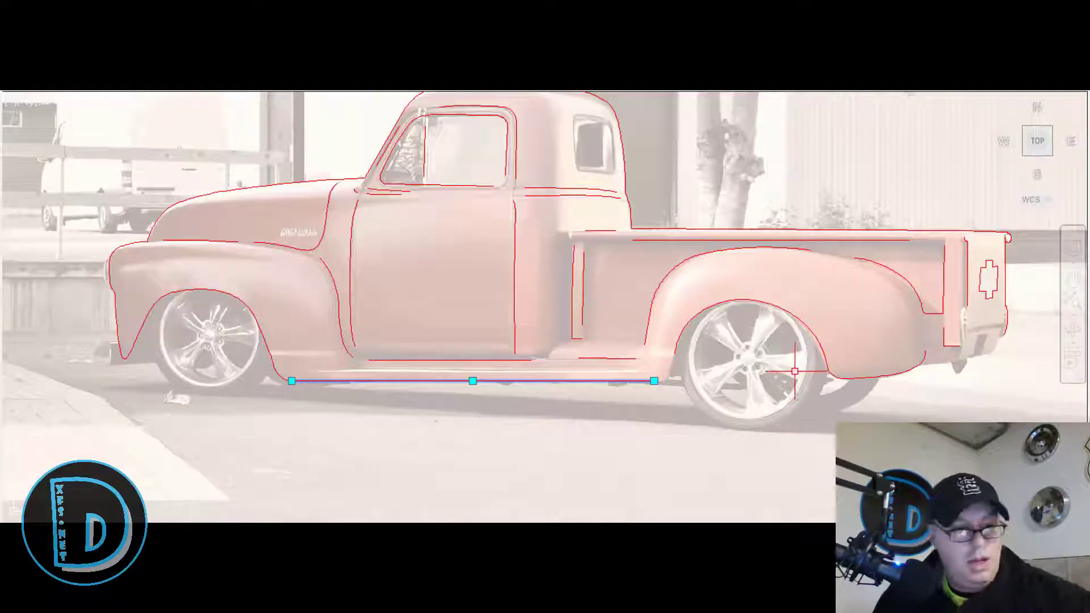
pyautogui.press('Escape')
# Trace the rear fender's lower front corner with an arc and pull its midpoint inward to fit the photo.
pyautogui.scroll(4, 690, 378)
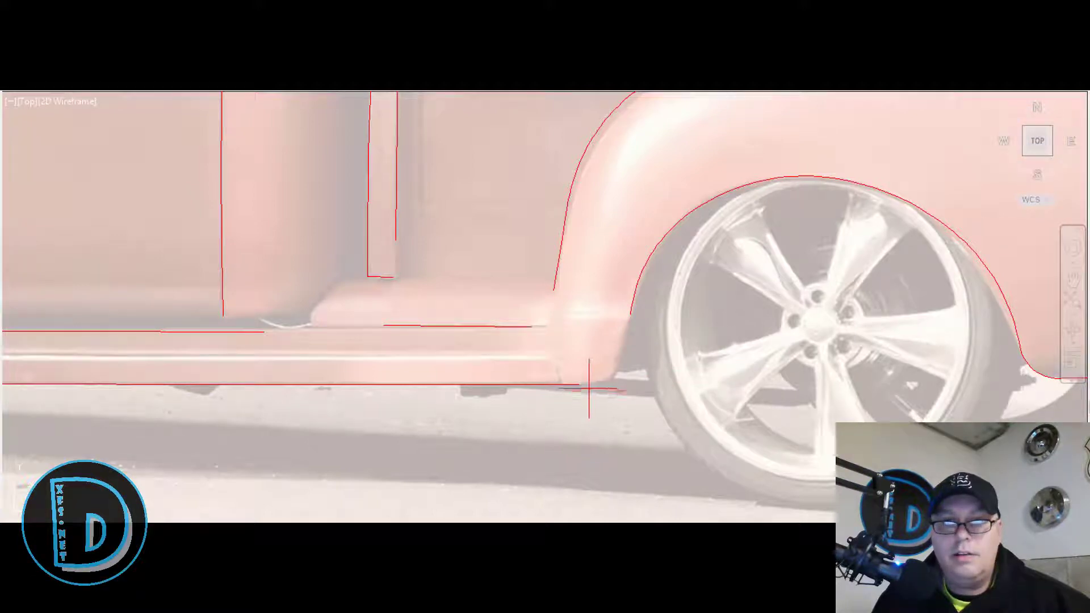
pyautogui.scroll(2, 610, 375)
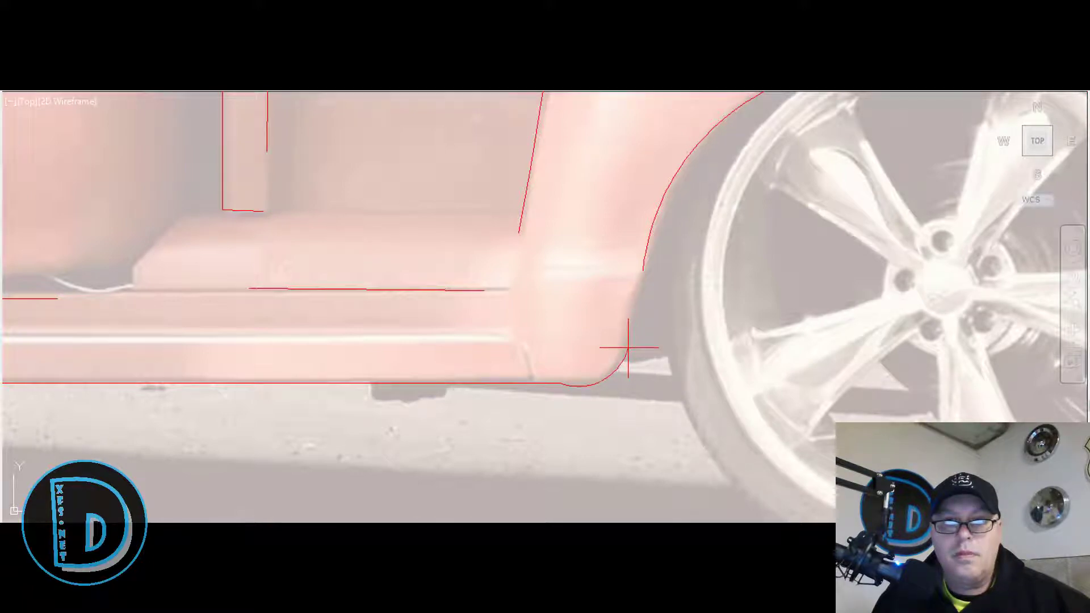
pyautogui.click(564, 385)
pyautogui.scroll(5, 568, 389)
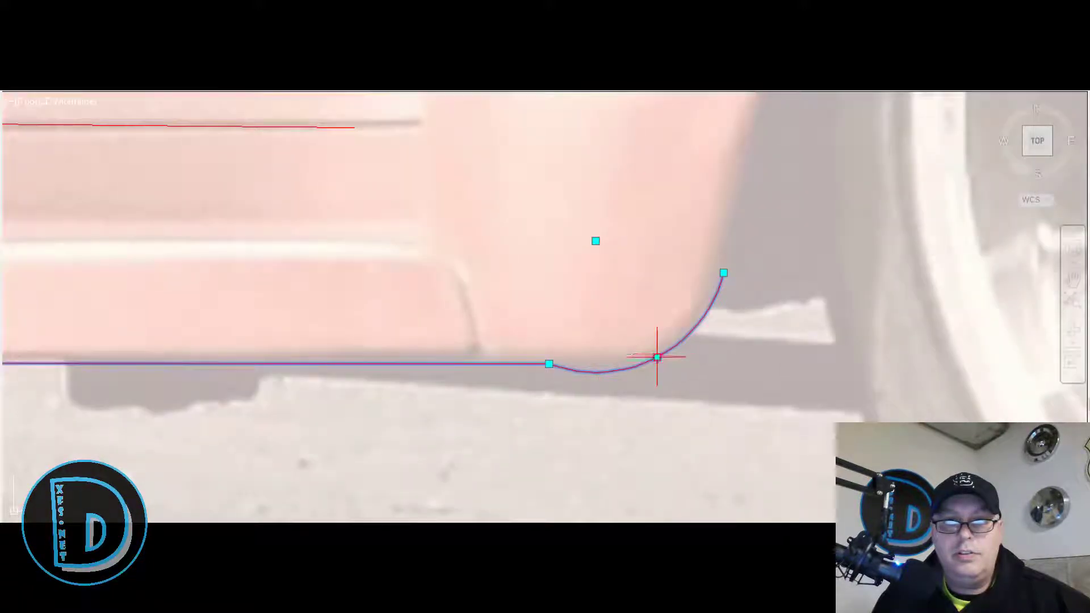
pyautogui.click(658, 358)
pyautogui.click(653, 345)
pyautogui.press('Escape')
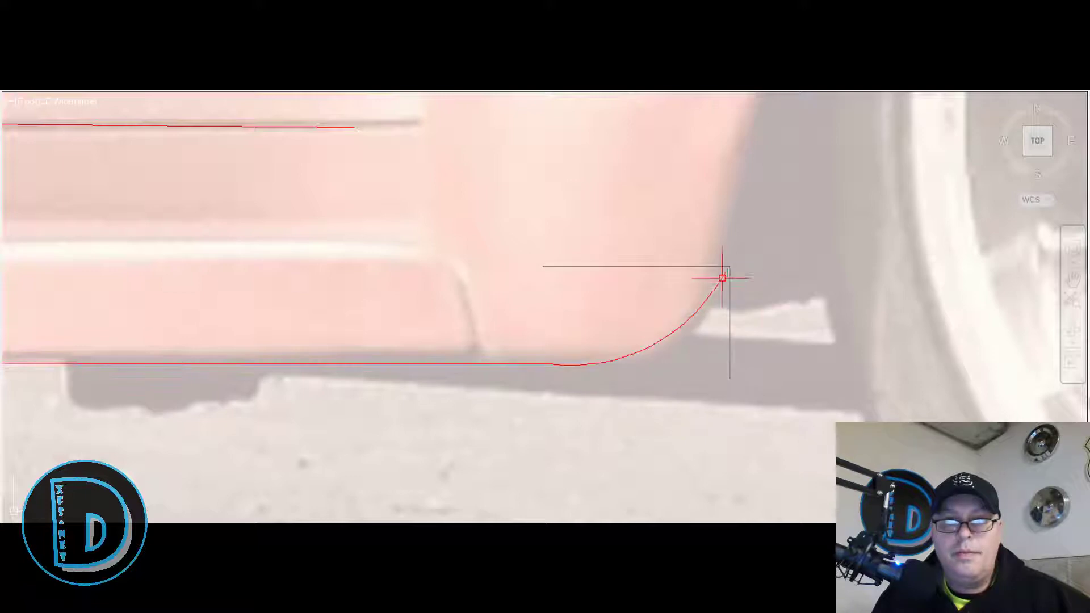
# Raise the upper end of the rear fender's front corner arc and flatten its curve by the midpoint.
pyautogui.click(722, 278)
pyautogui.click(723, 273)
pyautogui.click(722, 241)
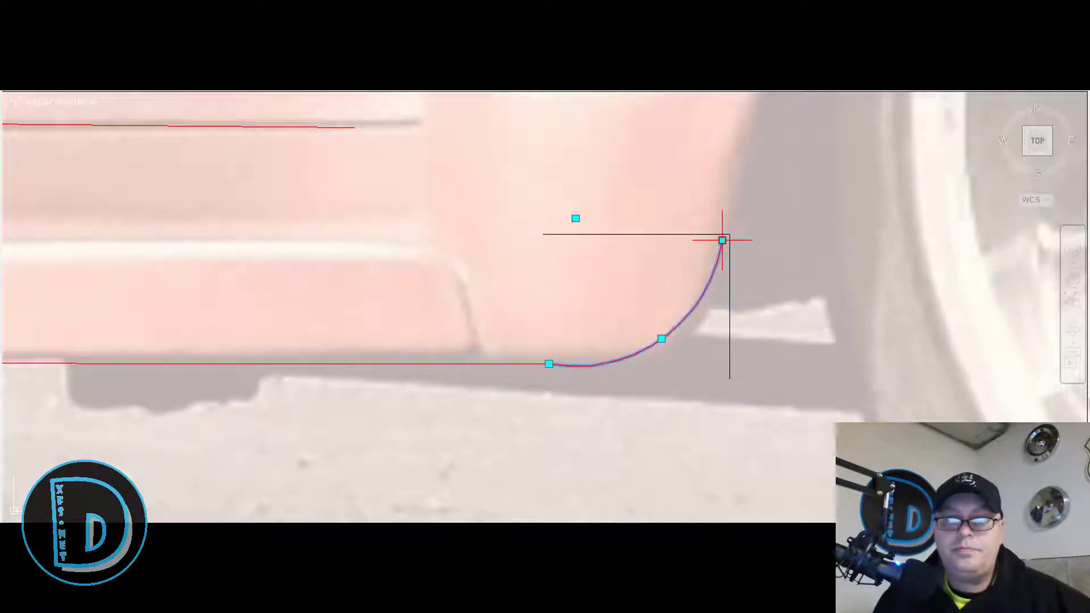
pyautogui.press('Escape')
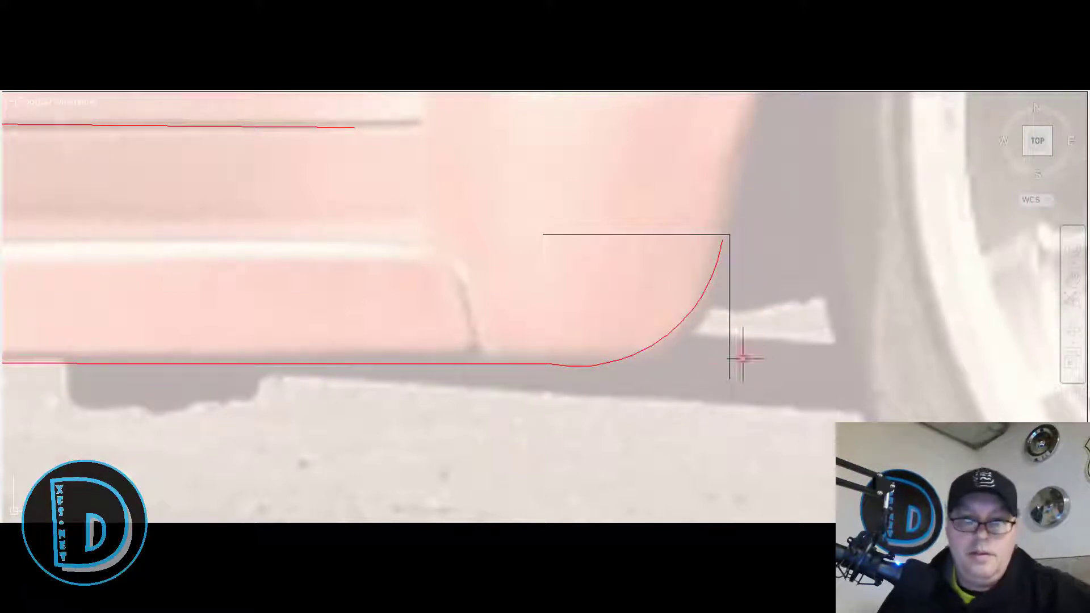
pyautogui.click(710, 351)
pyautogui.click(646, 310)
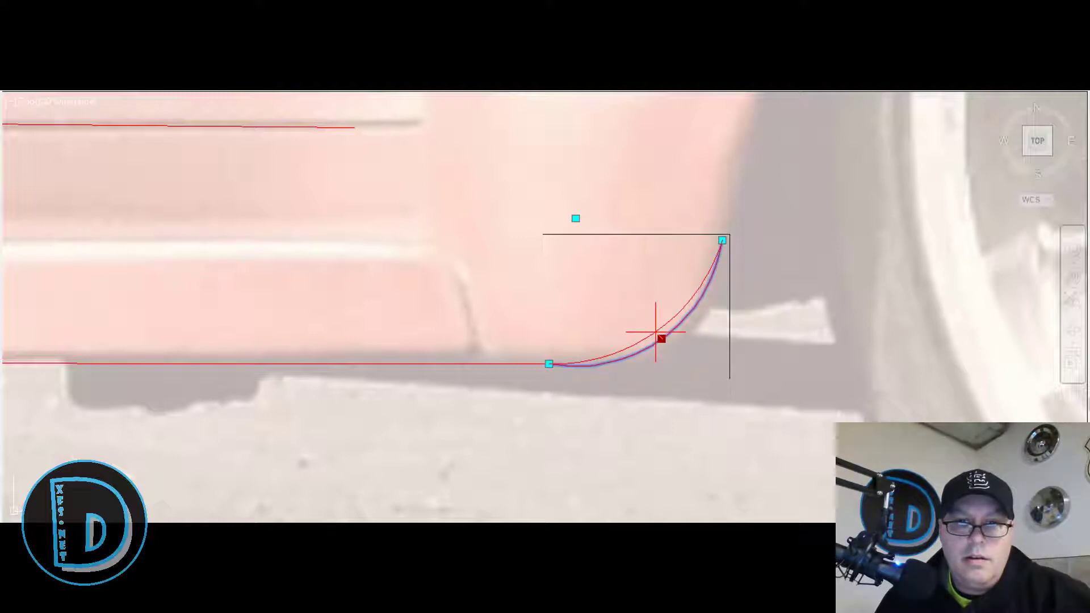
pyautogui.click(657, 331)
pyautogui.press('Escape')
pyautogui.scroll(-2, 655, 340)
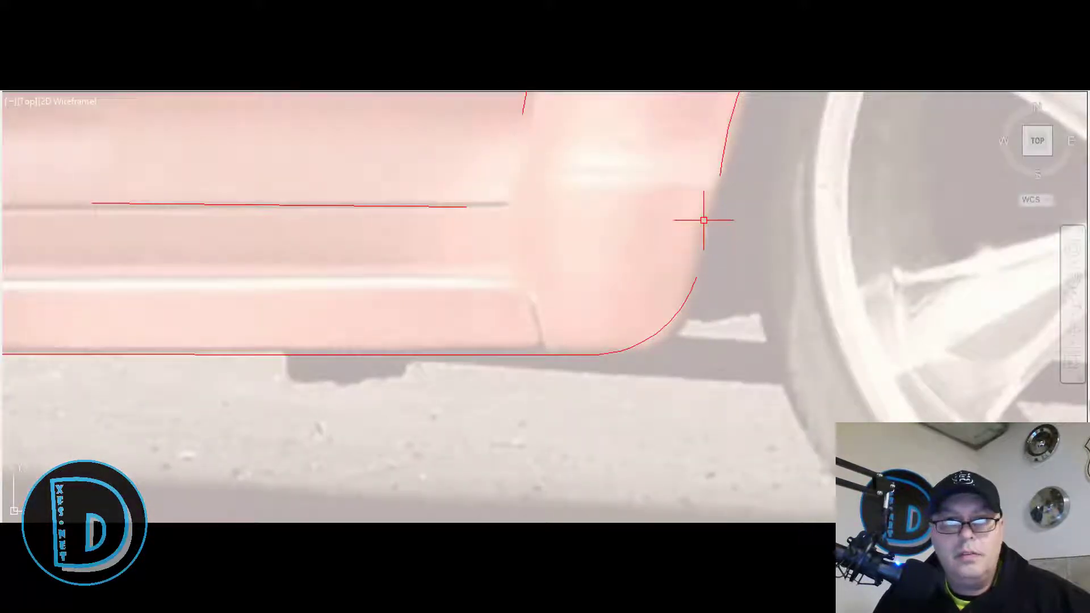
# Stretch the front corner arc's upper end and the wheel-opening arc's lower end so they meet along the rear fender.
pyautogui.click(694, 281)
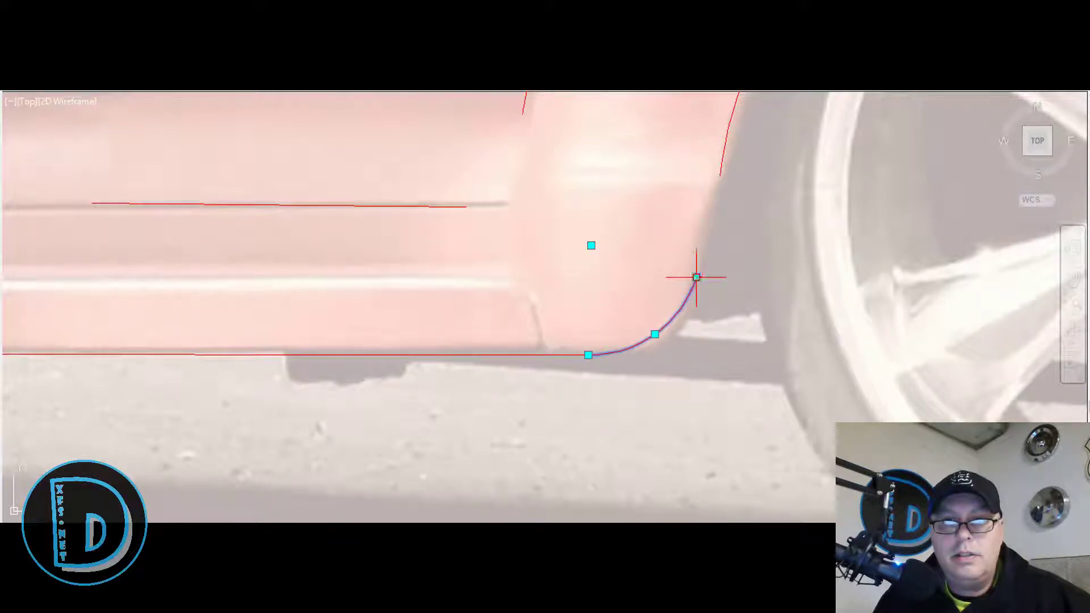
pyautogui.click(697, 277)
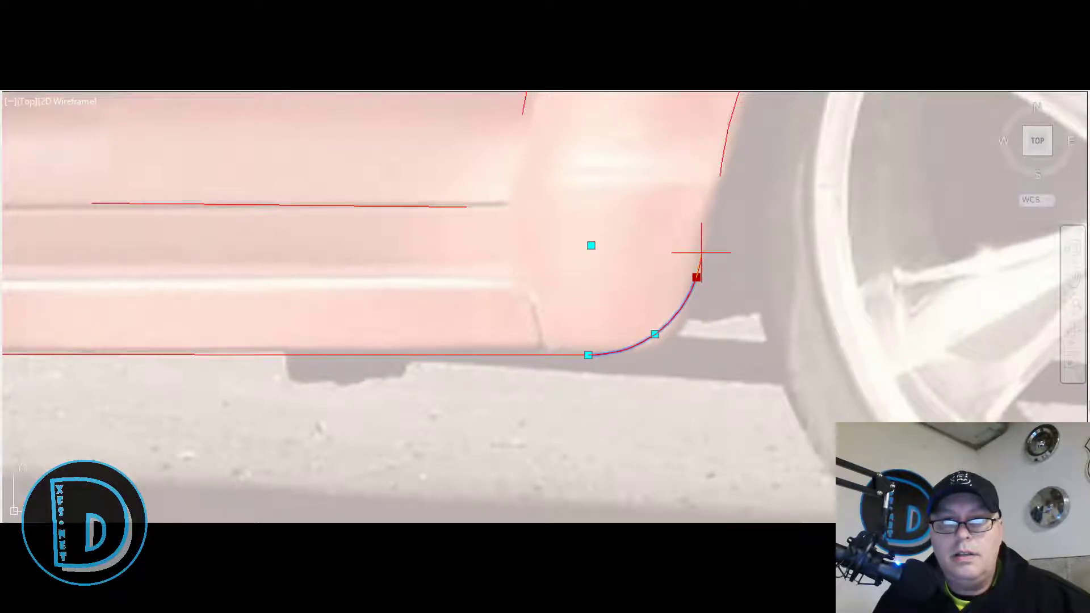
pyautogui.click(701, 252)
pyautogui.press('Escape')
pyautogui.click(720, 175)
pyautogui.click(720, 176)
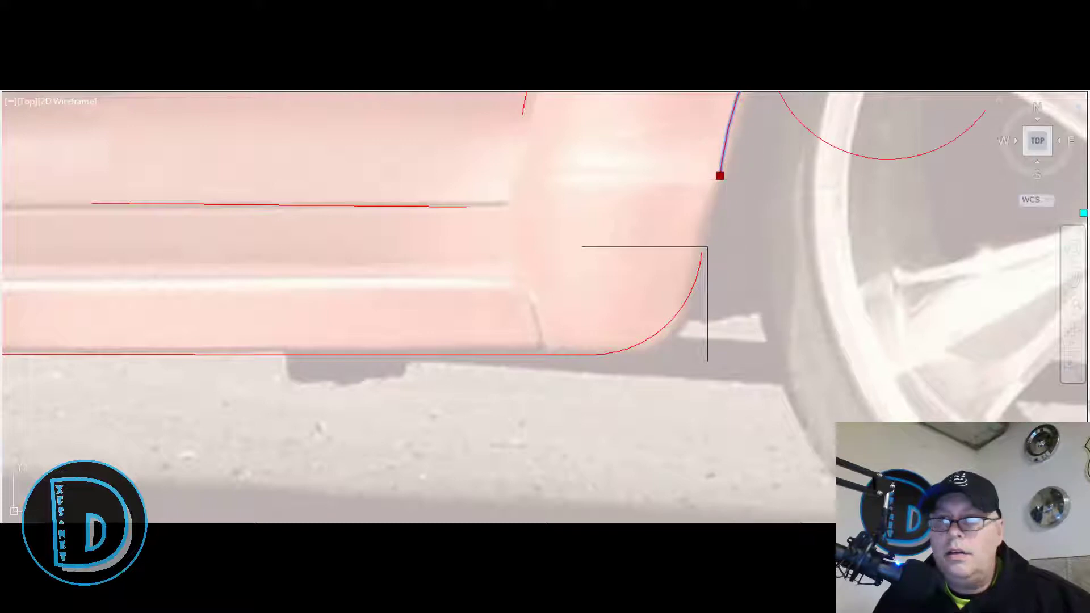
pyautogui.click(702, 253)
pyautogui.press('Escape')
pyautogui.scroll(-4, 520, 324)
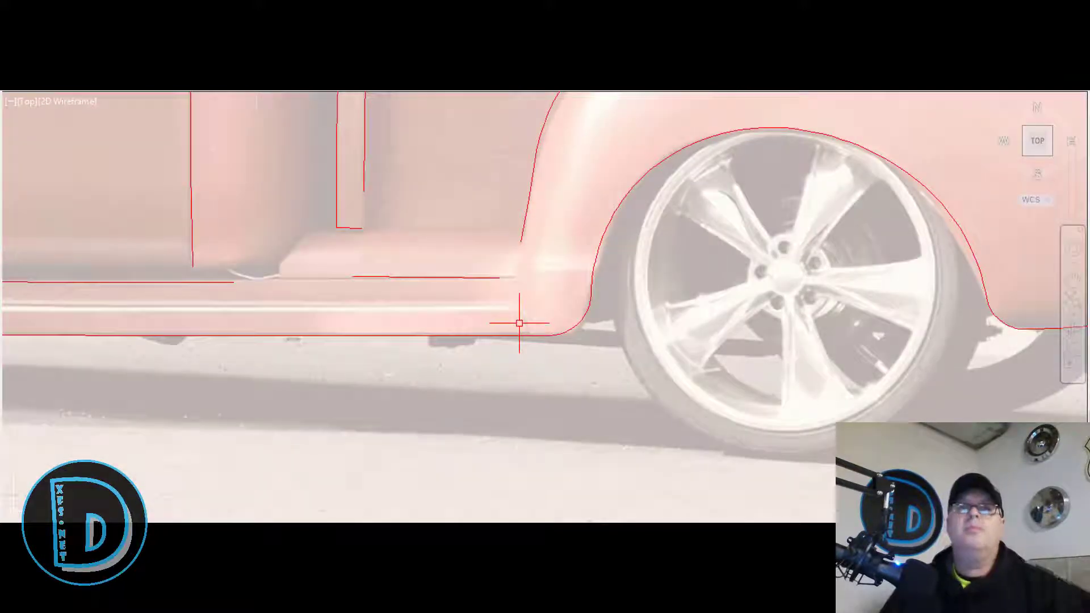
# Trace the curved front end of the bed's lower apron, just behind the cab above the running board, with an arc.
pyautogui.click(629, 237)
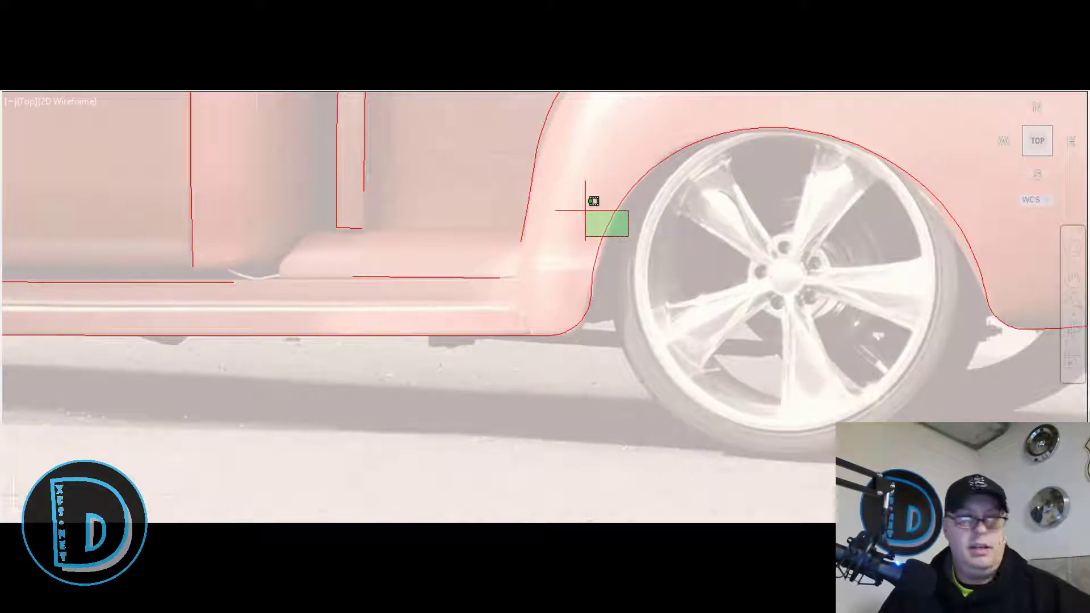
pyautogui.press('Escape')
pyautogui.scroll(-2, 628, 231)
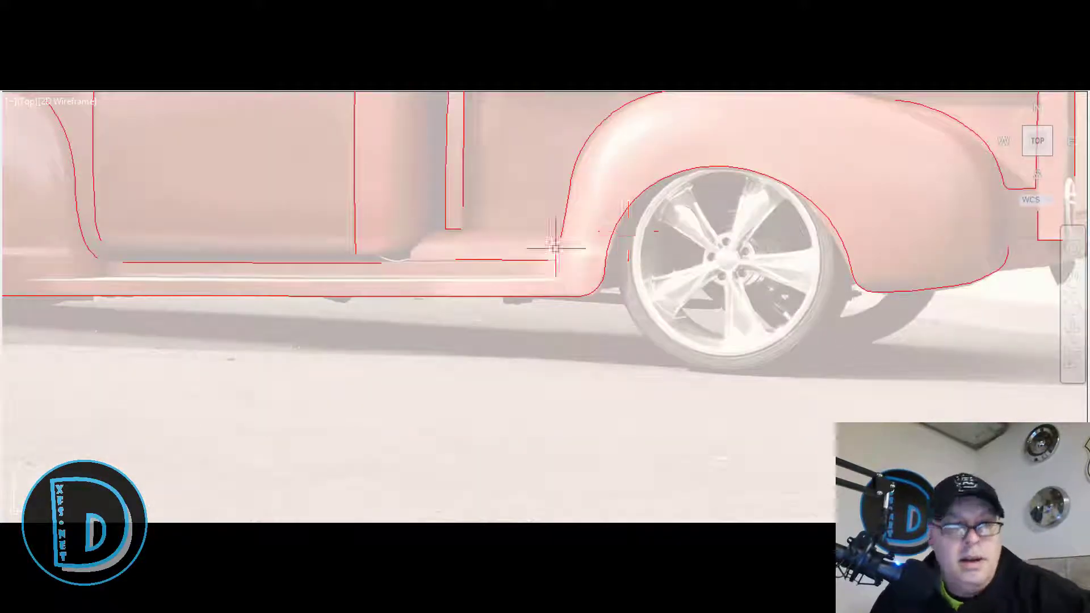
pyautogui.scroll(2, 463, 193)
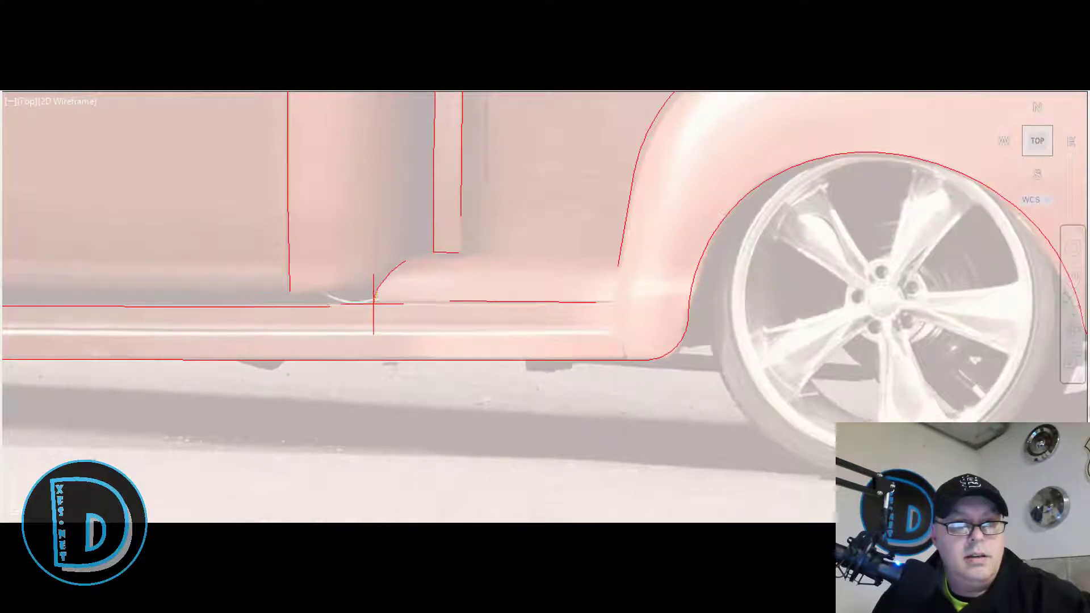
pyautogui.scroll(-2, 491, 330)
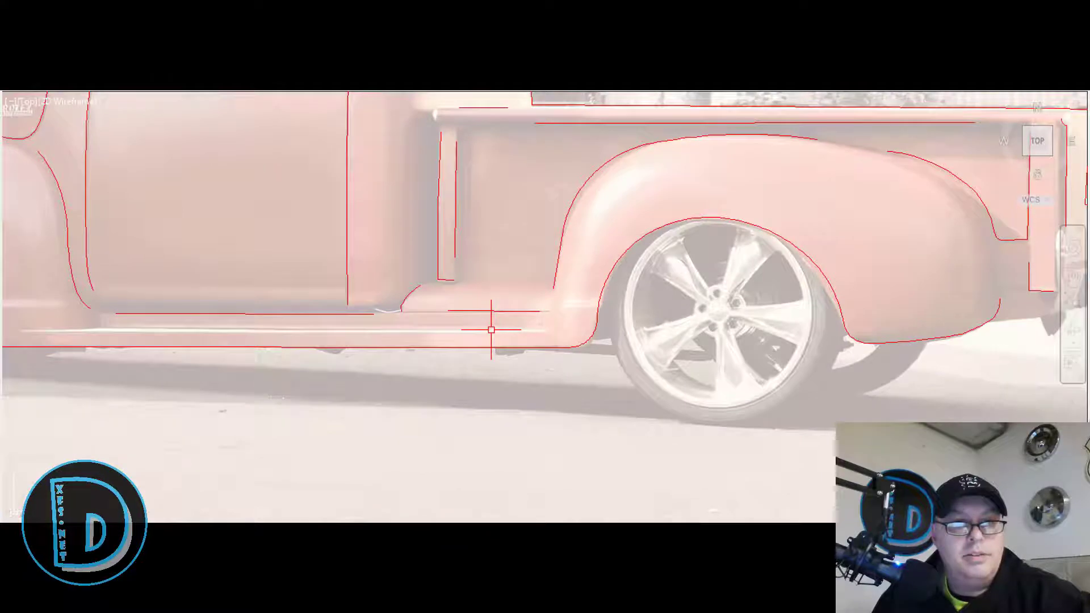
pyautogui.scroll(-2, 469, 267)
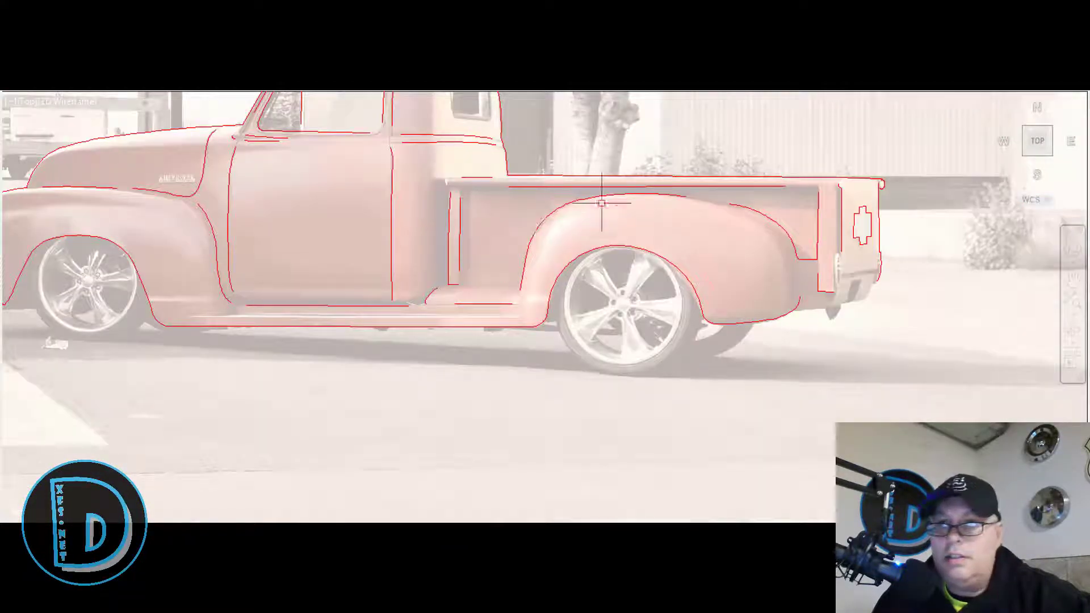
# Trace the rounded lower corner of the panel beneath the bed's rear post with an arc.
pyautogui.scroll(3, 938, 275)
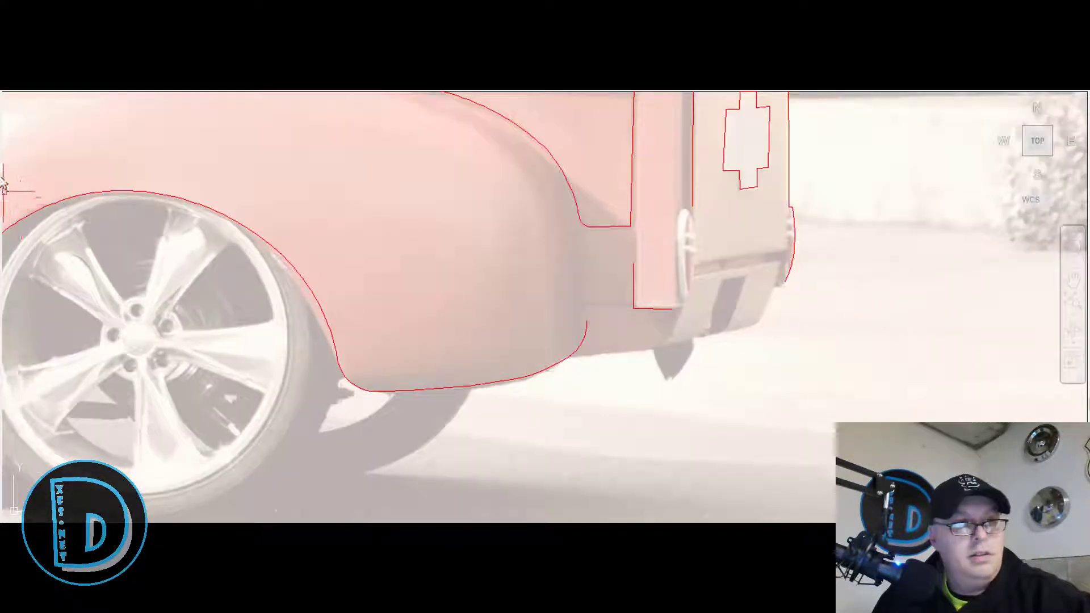
pyautogui.scroll(4, 619, 208)
pyautogui.scroll(-2, 531, 350)
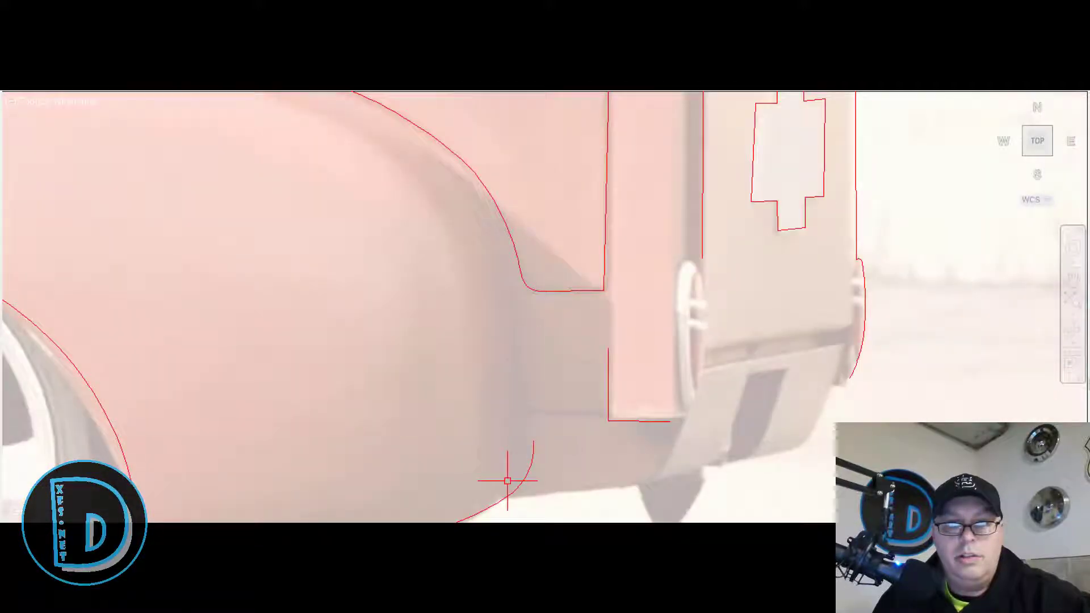
pyautogui.scroll(-2, 678, 302)
pyautogui.scroll(2, 609, 449)
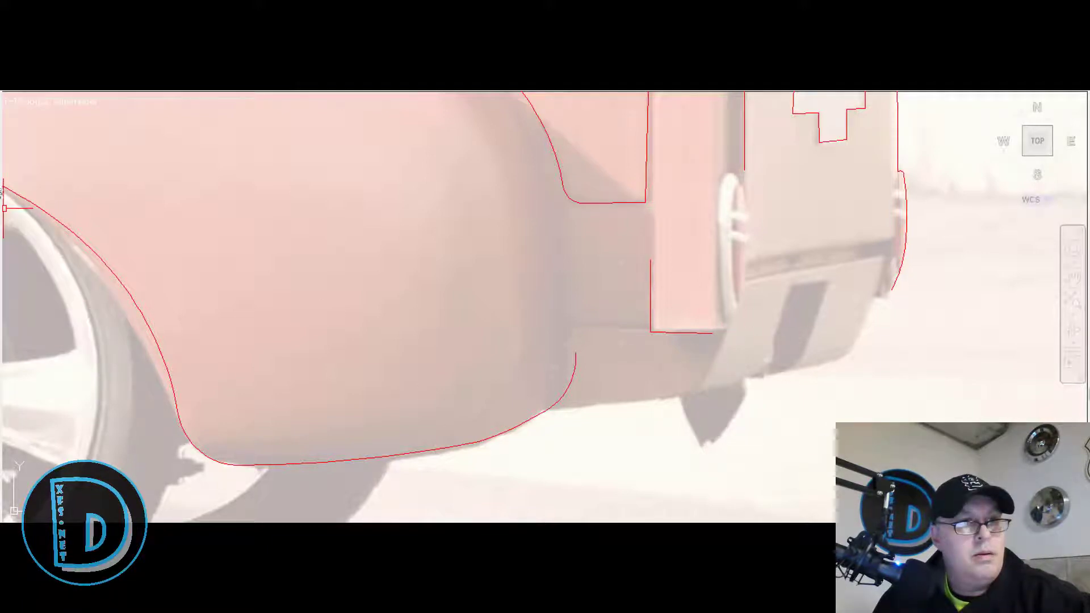
pyautogui.click(697, 392)
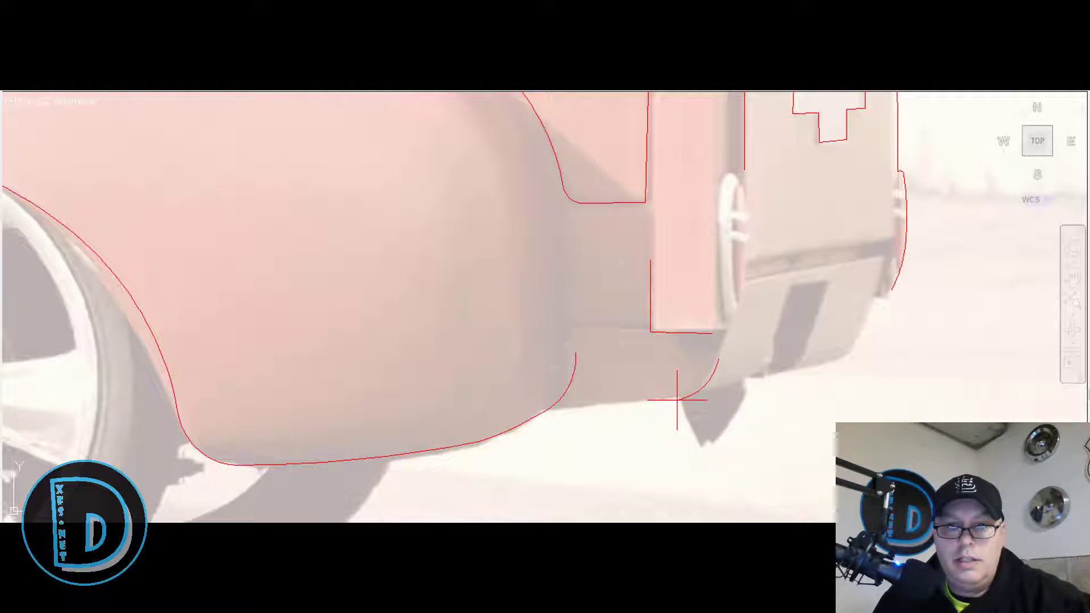
pyautogui.click(675, 399)
# Trace the panel's bottom edge from its rounded corner to the rear fender with an arc and lower the midpoint to nearly straighten it.
pyautogui.press('Return')
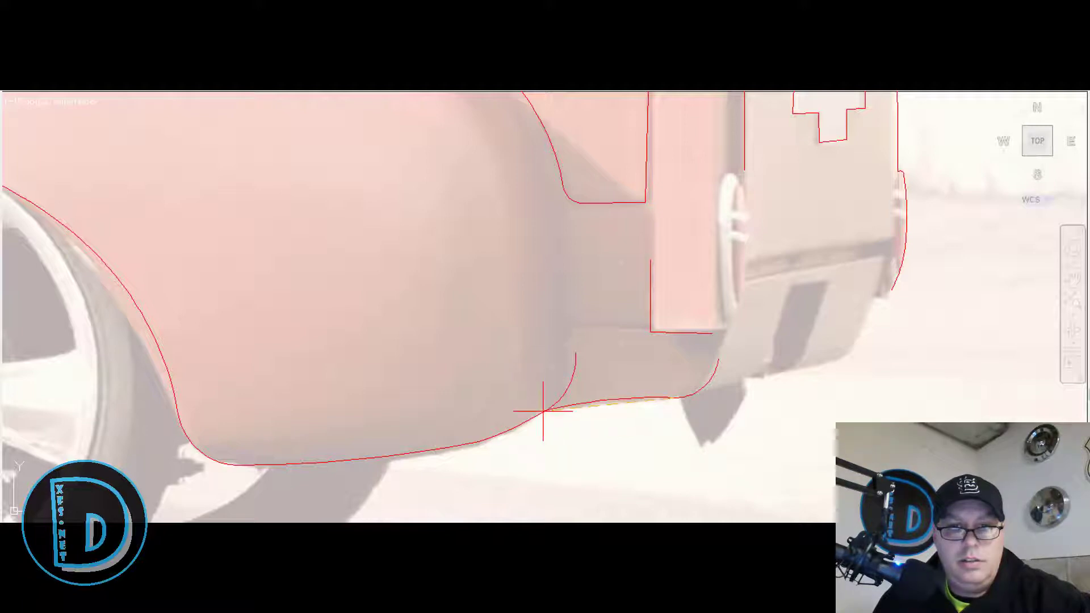
pyautogui.click(543, 411)
pyautogui.scroll(5, 651, 396)
pyautogui.click(645, 428)
pyautogui.click(574, 381)
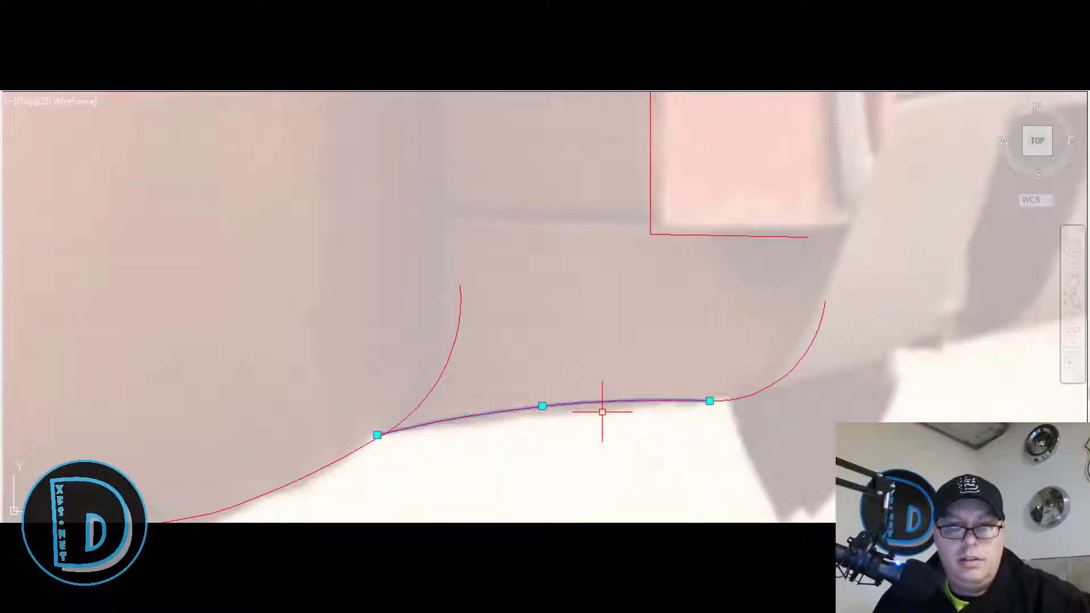
pyautogui.click(543, 406)
pyautogui.click(541, 416)
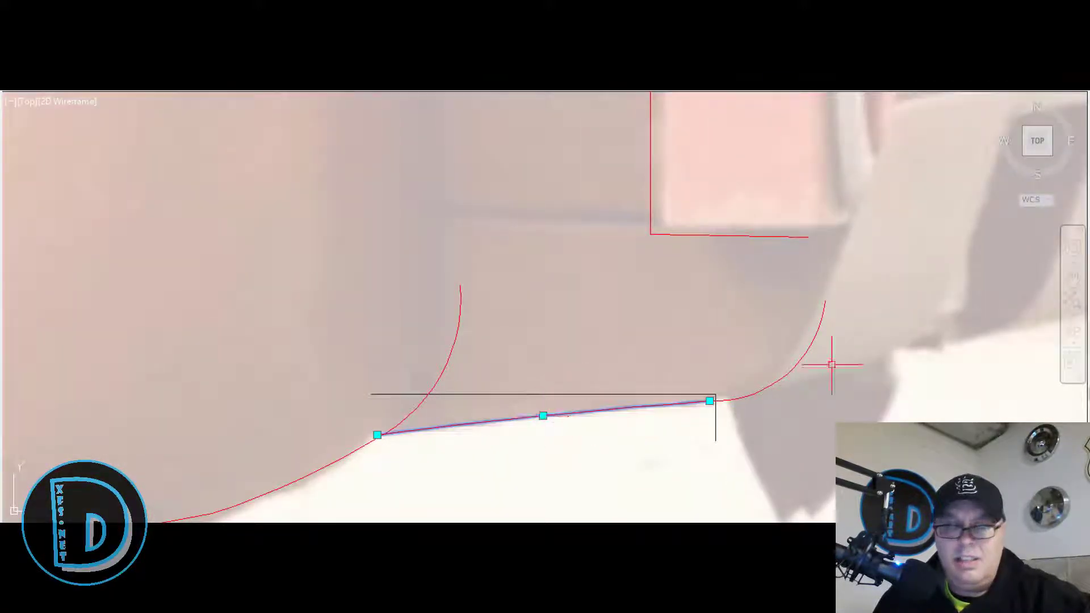
pyautogui.press('Escape')
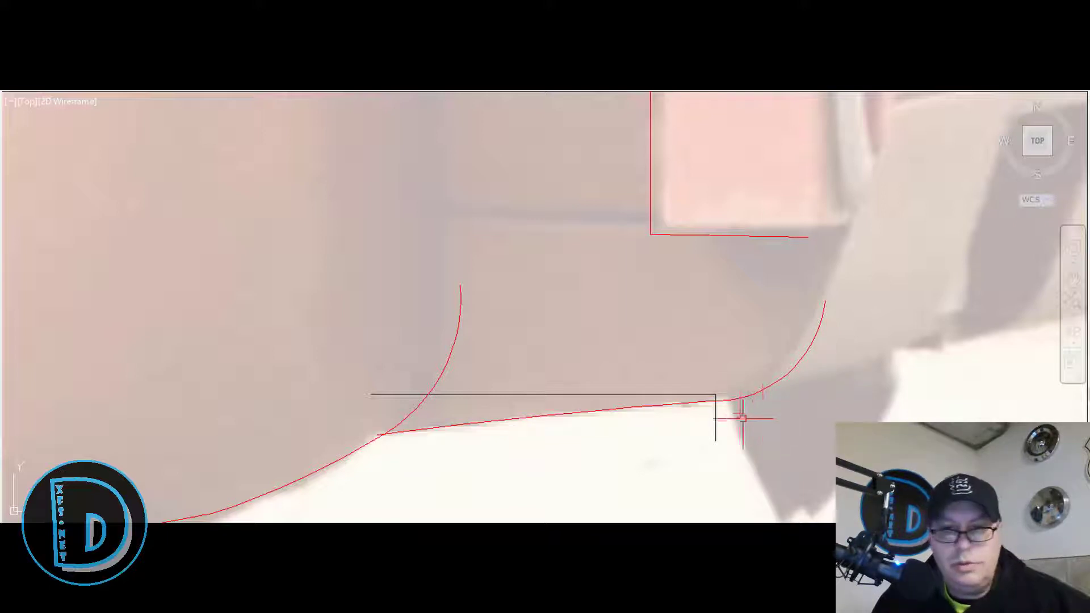
# Shift the shared endpoint of the panel's bottom edge and corner arc slightly rearward to match the photo.
pyautogui.click(740, 420)
pyautogui.click(679, 372)
pyautogui.click(710, 401)
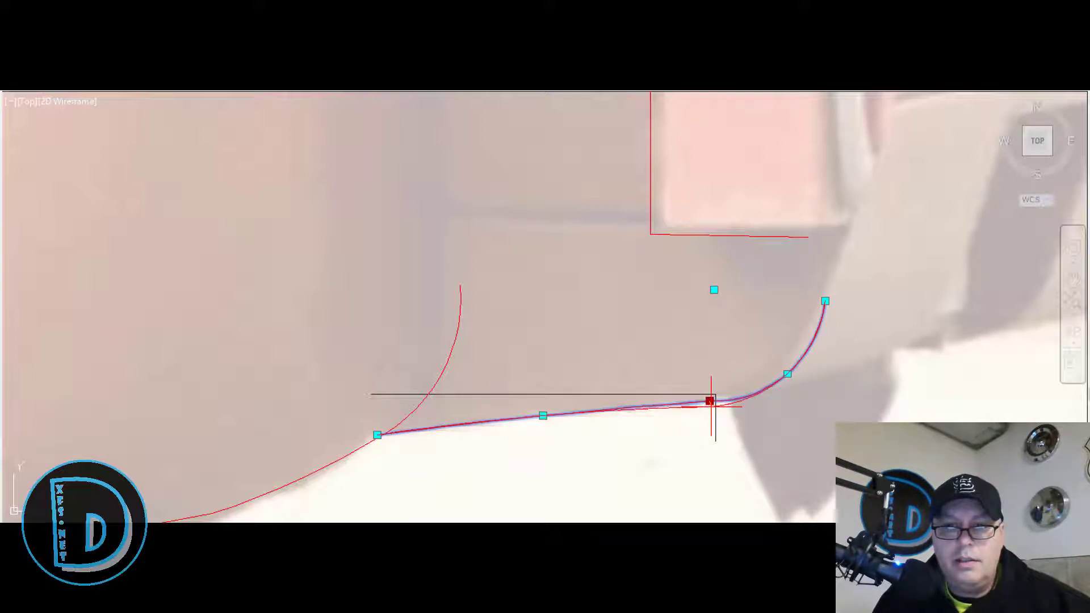
pyautogui.click(739, 399)
pyautogui.press('Escape')
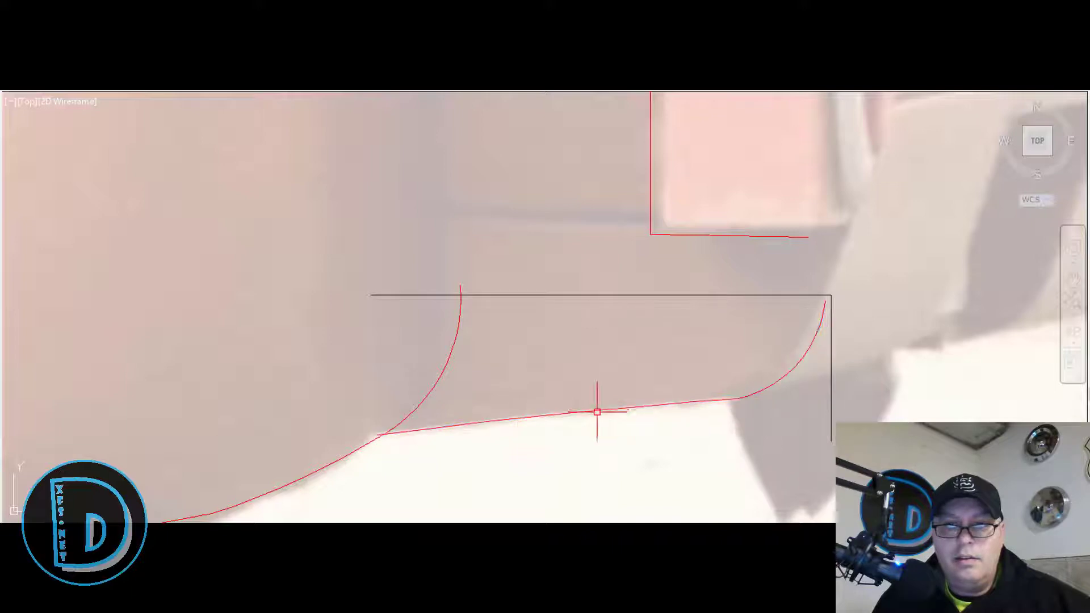
pyautogui.scroll(-4, 583, 387)
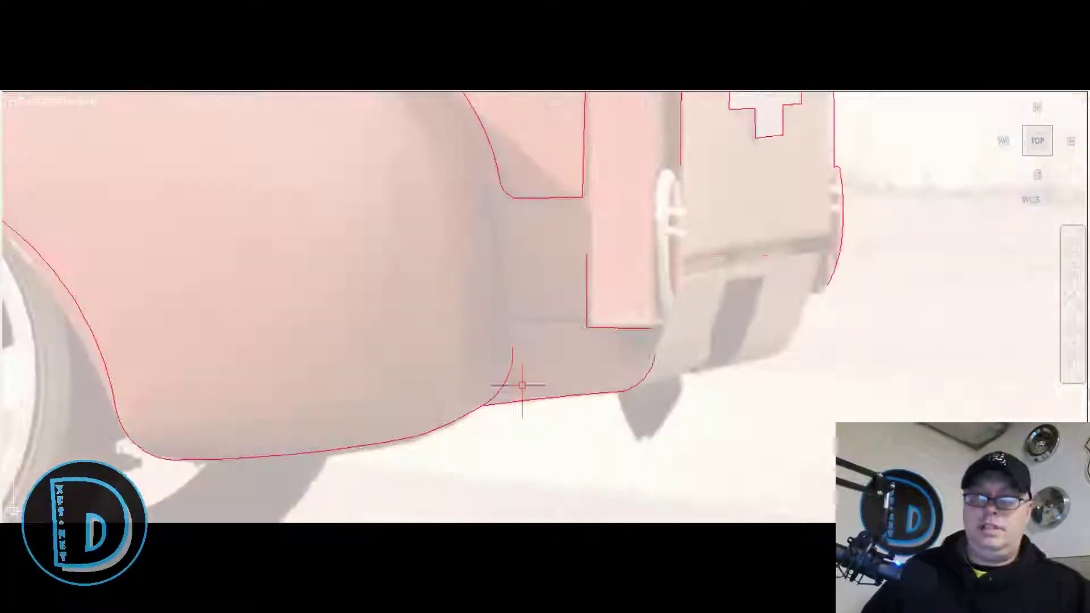
# Reshape the corner arc of the panel beneath the bed's rear post by nudging its midpoint to follow the photo.
pyautogui.scroll(2, 757, 275)
pyautogui.click(577, 441)
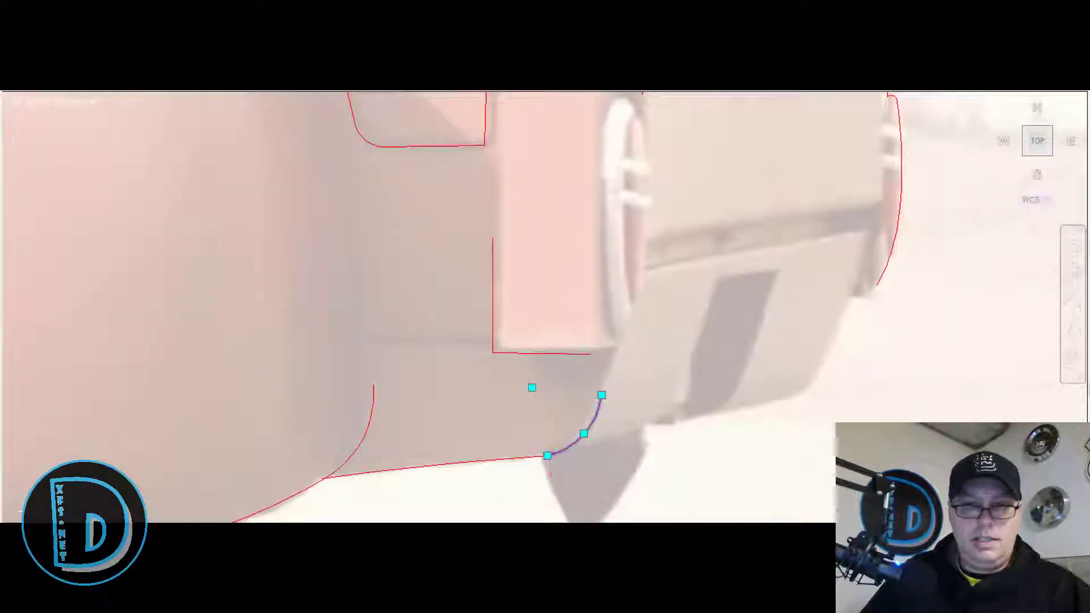
pyautogui.scroll(2, 597, 428)
pyautogui.click(599, 423)
pyautogui.click(593, 422)
pyautogui.press('Escape')
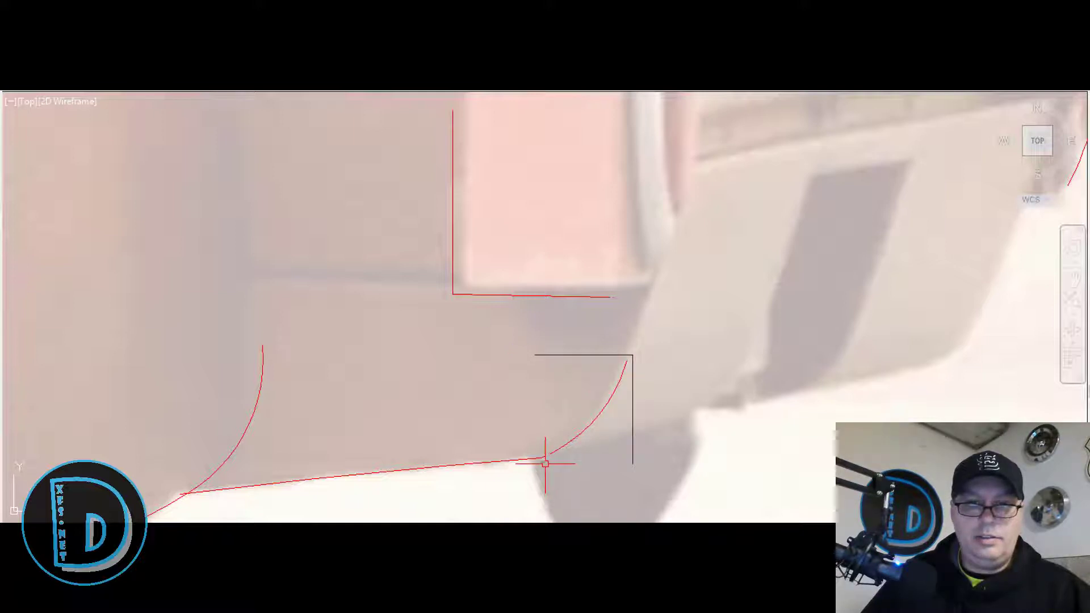
# Move the shared endpoint of the panel's bottom edge and corner arc forward along the bottom edge.
pyautogui.click(551, 476)
pyautogui.click(480, 439)
pyautogui.click(540, 458)
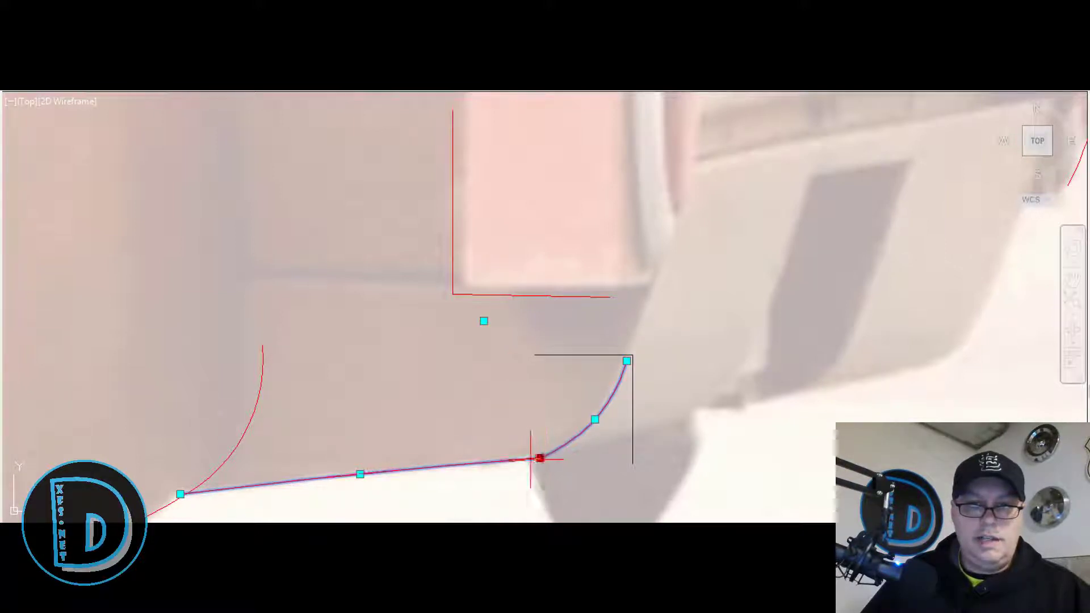
pyautogui.click(513, 461)
pyautogui.press('Escape')
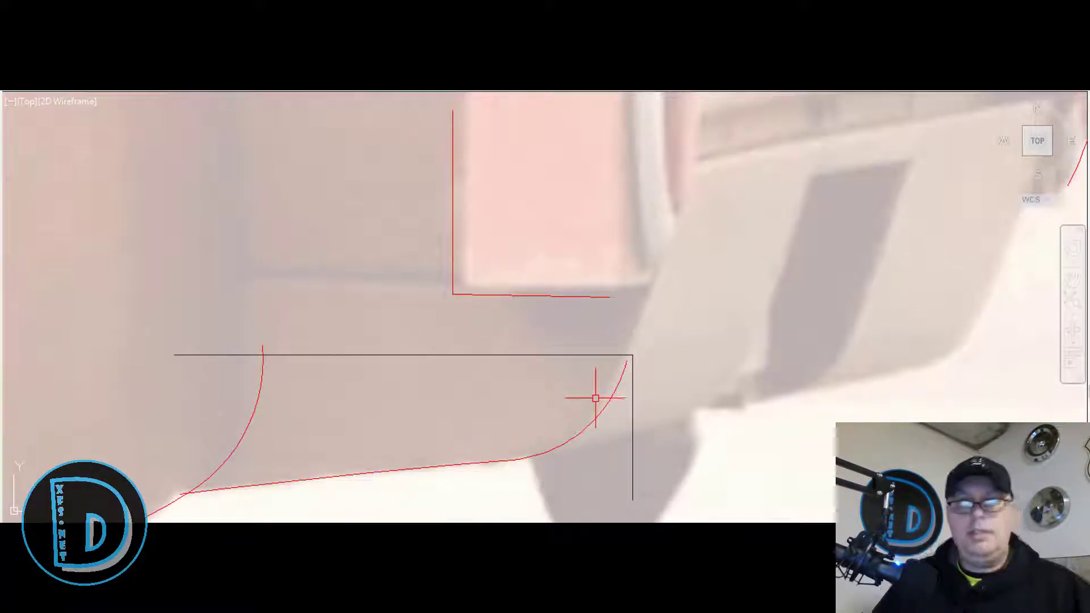
# Trace the tailgate's slanted bottom edge from its rear end to just behind the taillight.
pyautogui.scroll(-2, 681, 320)
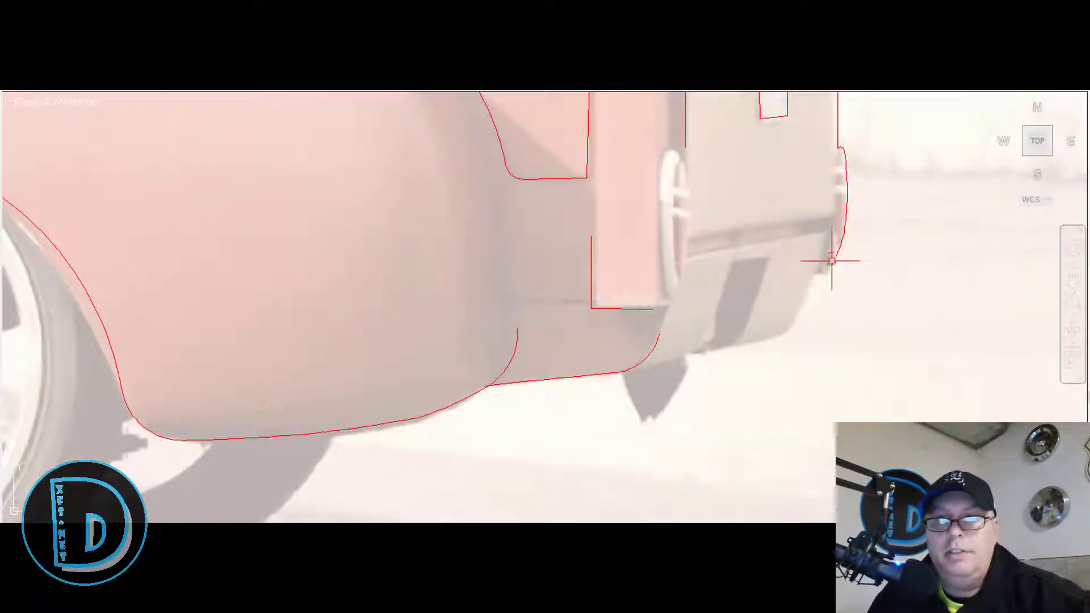
pyautogui.scroll(-2, 821, 268)
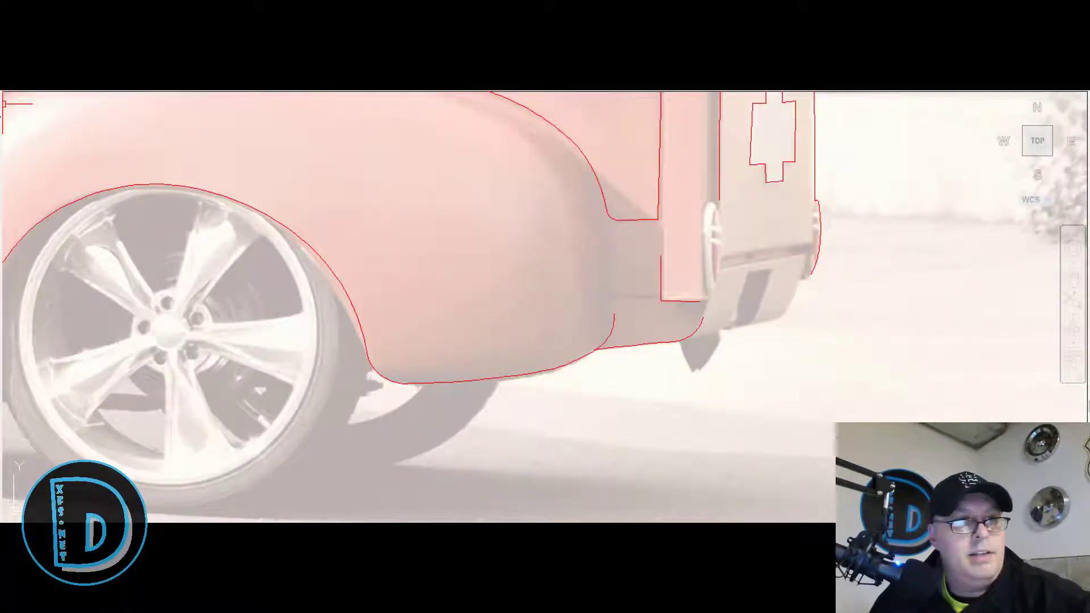
pyautogui.scroll(2, 811, 245)
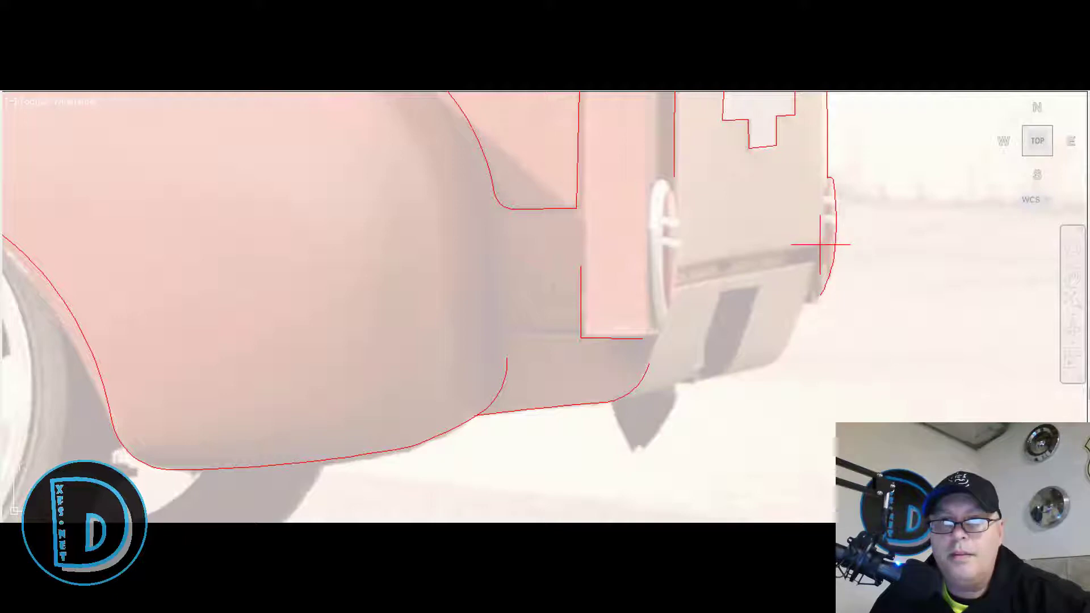
pyautogui.click(822, 246)
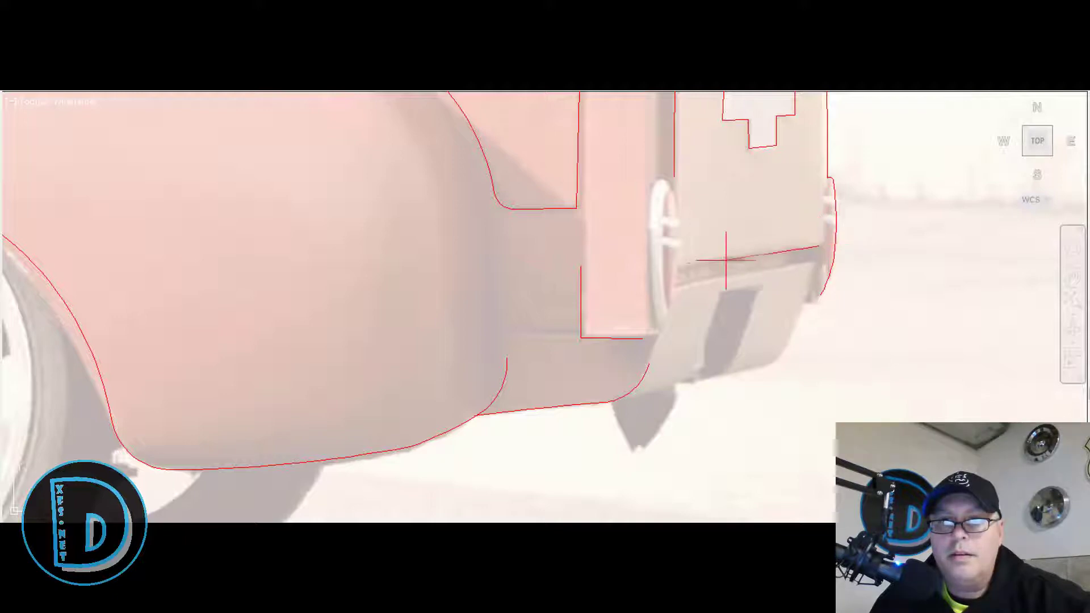
pyautogui.click(693, 264)
pyautogui.press('Return')
# Trace the upper edge of the rear pan beneath the tailgate, just below the tailgate's bottom line.
pyautogui.scroll(2, 776, 281)
pyautogui.press('Return')
pyautogui.click(821, 252)
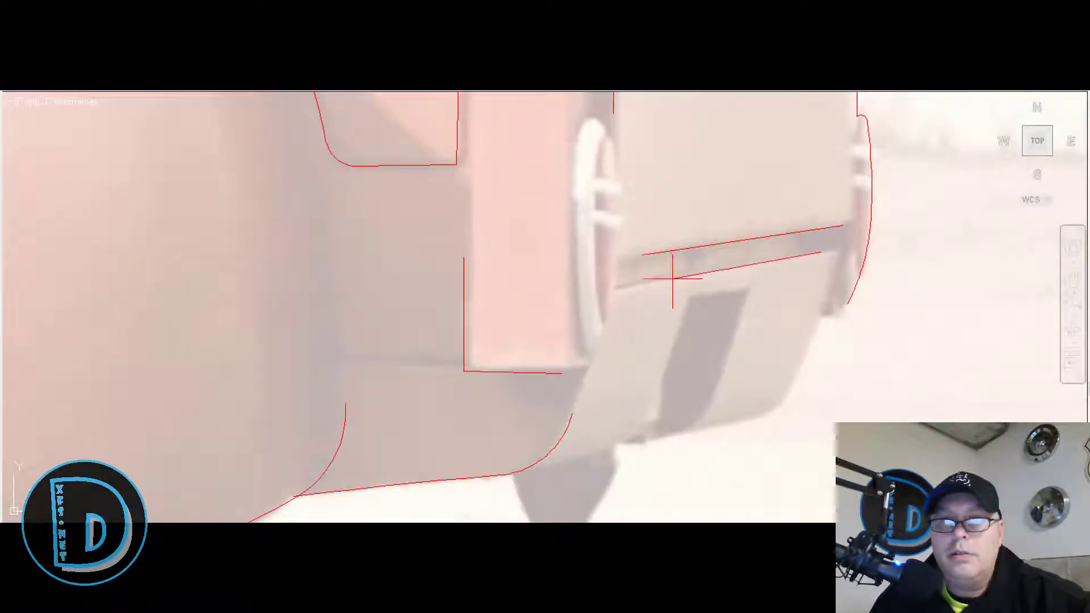
pyautogui.click(618, 289)
pyautogui.press('Return')
# Examine the tracing of the rear end and the whole truck against the photo for untraced parts.
pyautogui.scroll(-1, 696, 270)
pyautogui.scroll(-1, 745, 284)
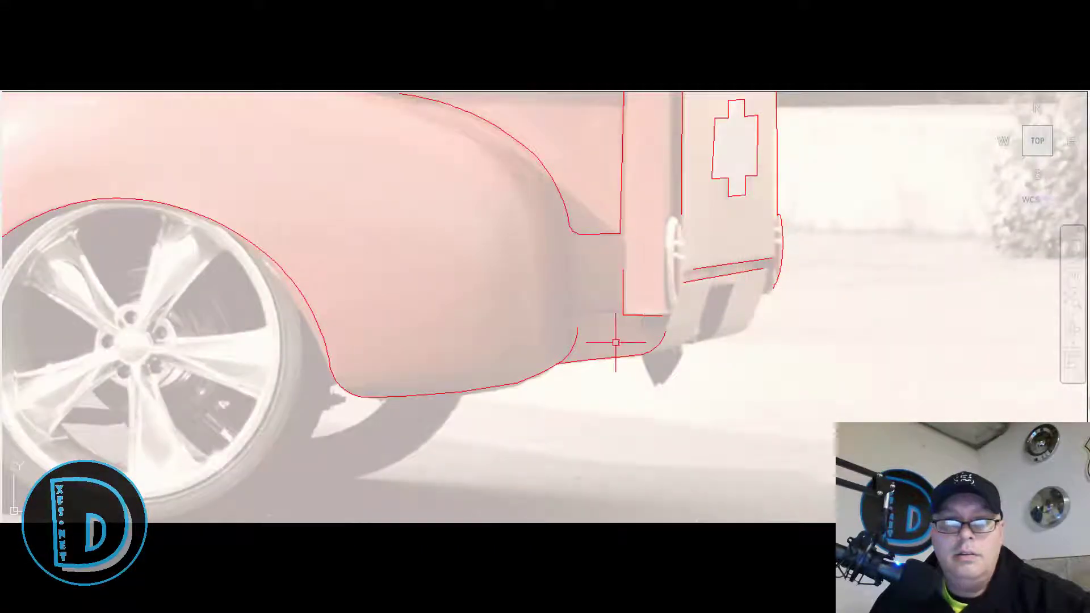
pyautogui.scroll(-2, 616, 342)
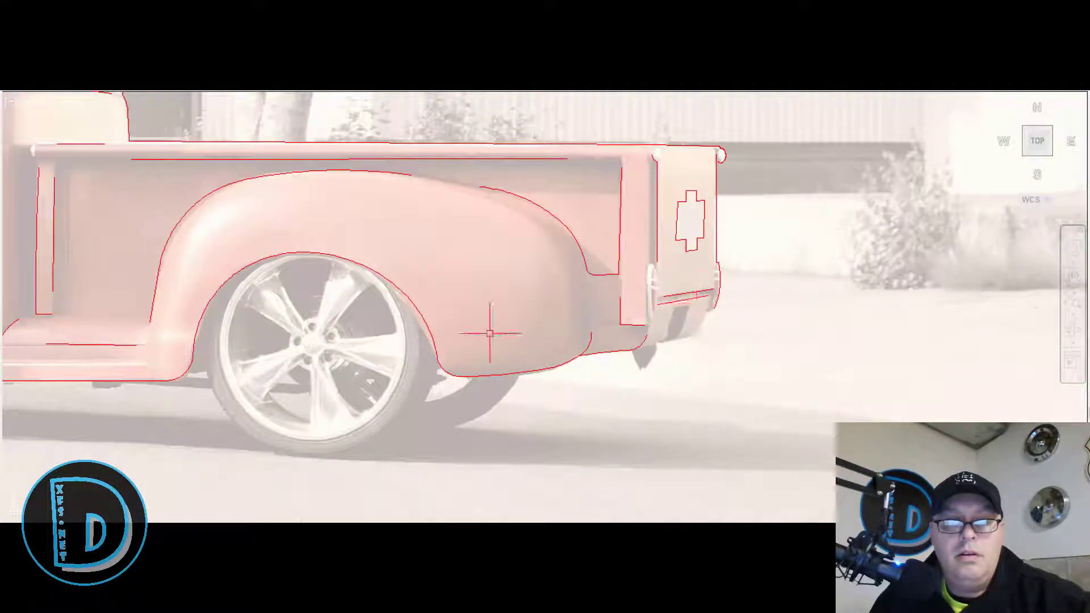
pyautogui.scroll(-2, 737, 281)
pyautogui.scroll(2, 377, 382)
pyautogui.scroll(-4, 584, 324)
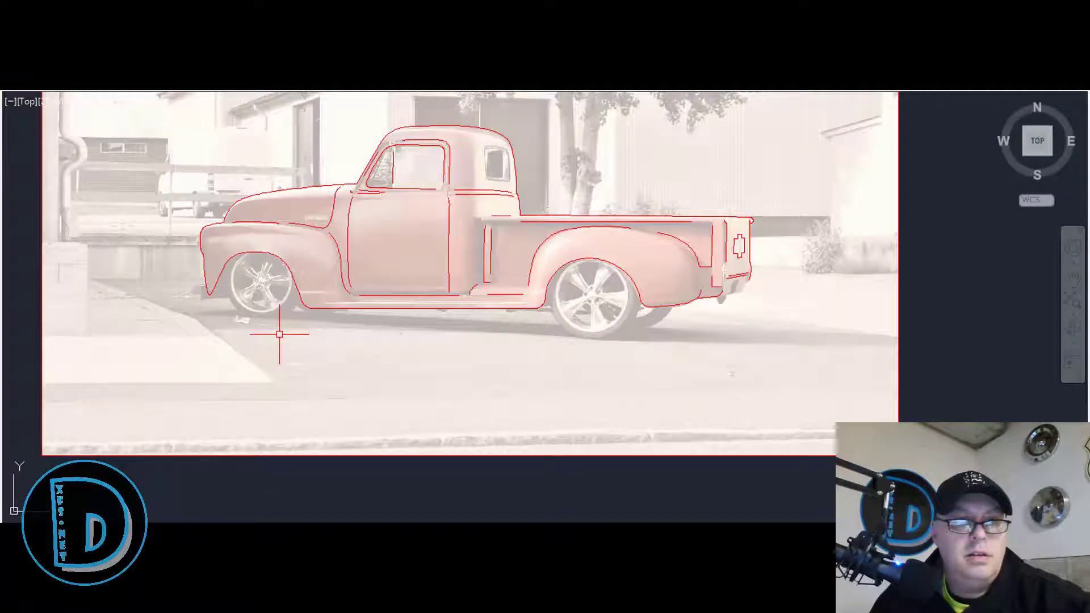
pyautogui.scroll(4, 391, 193)
pyautogui.scroll(-2, 392, 193)
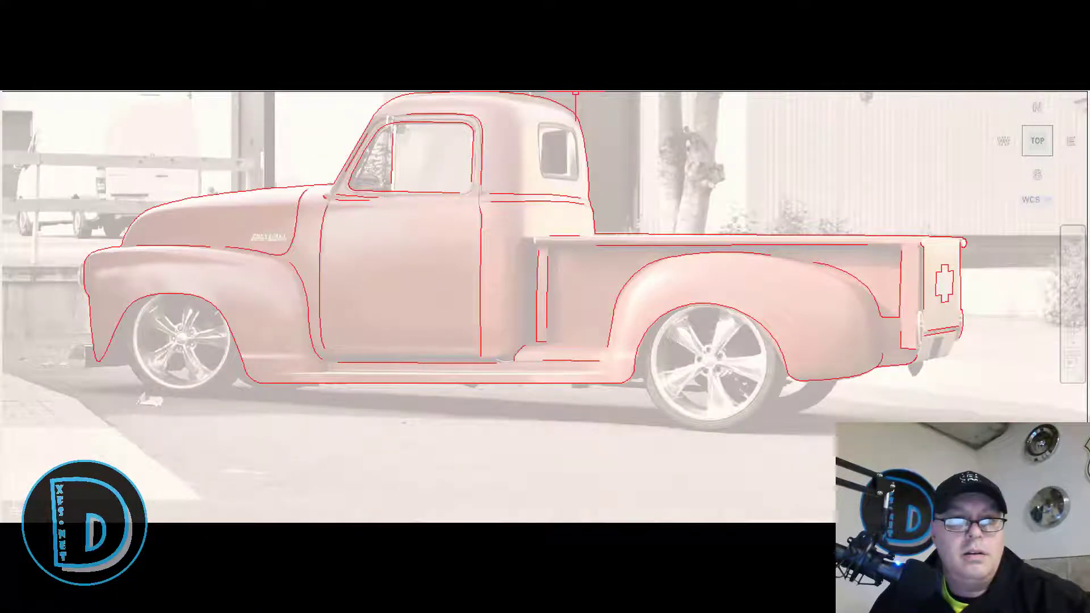
# Trace the rounded upper front corner of the cab's rear window with an arc and its top edge with a line.
pyautogui.scroll(4, 509, 151)
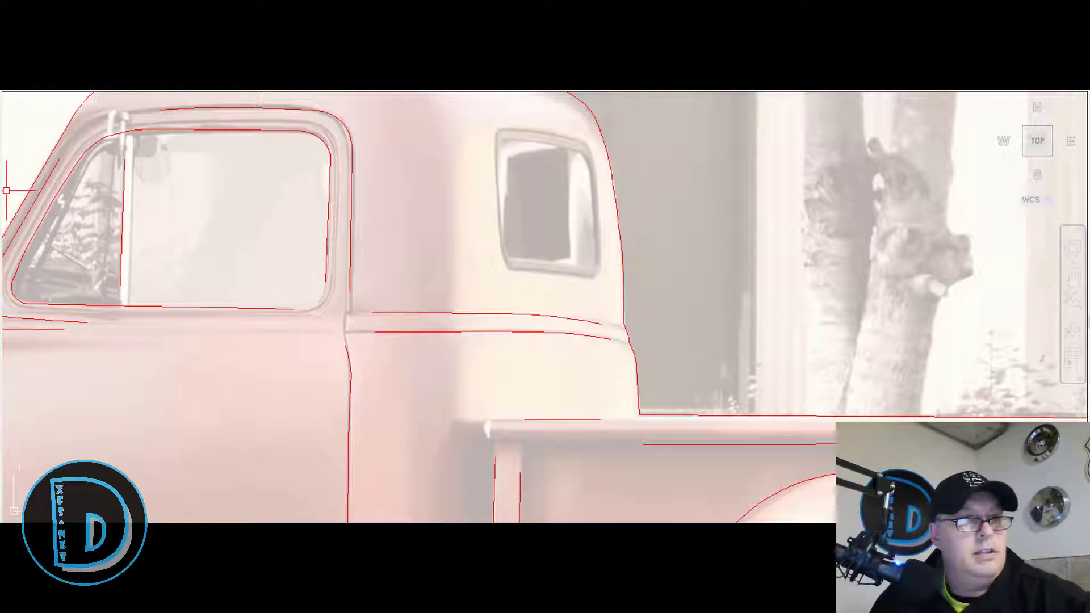
pyautogui.scroll(4, 494, 130)
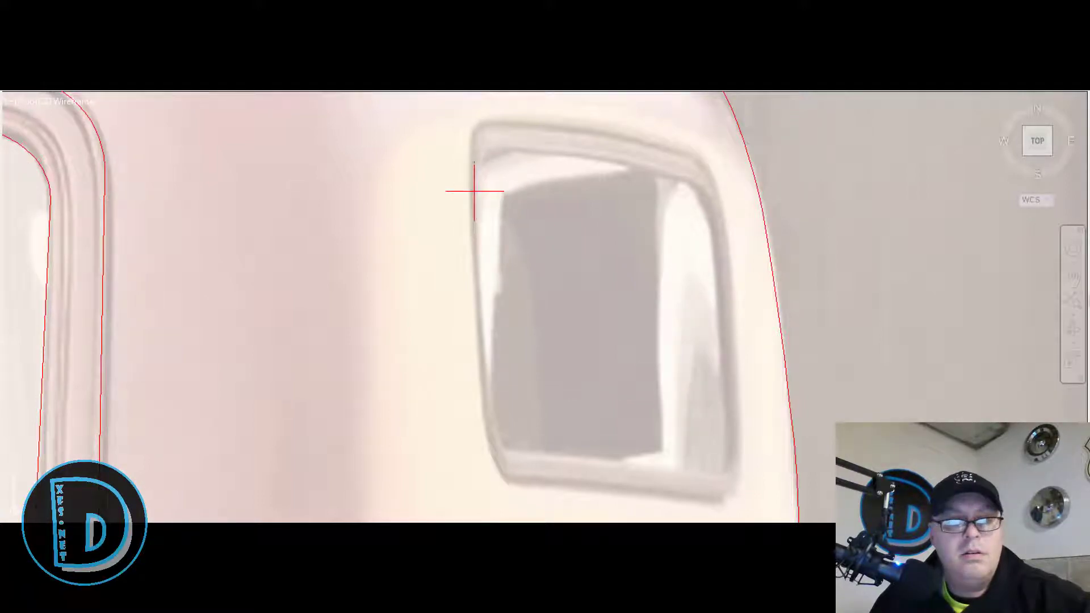
pyautogui.click(486, 159)
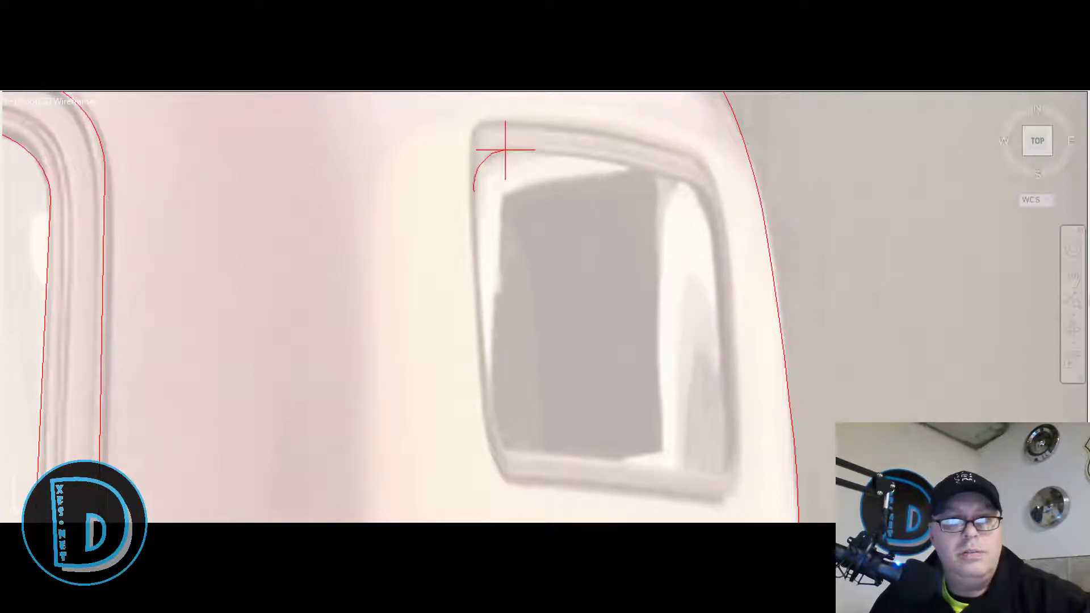
pyautogui.click(506, 150)
pyautogui.click(692, 180)
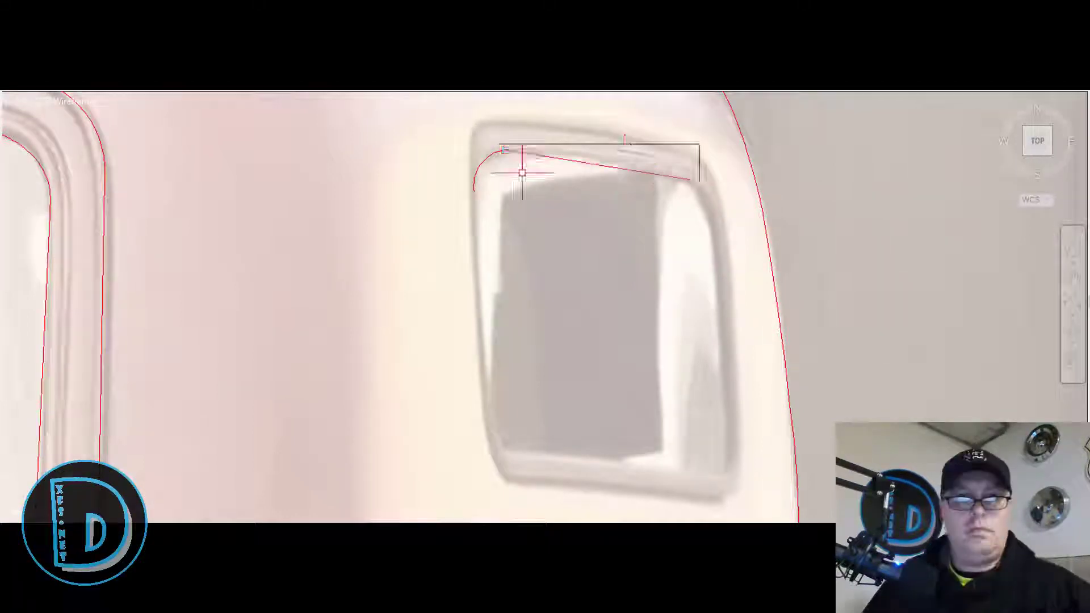
# Refine the upper front corner arc by raising its lower end and shifting the endpoint it shares with the top edge slightly rearward.
pyautogui.press('Escape')
pyautogui.scroll(2, 517, 172)
pyautogui.click(487, 139)
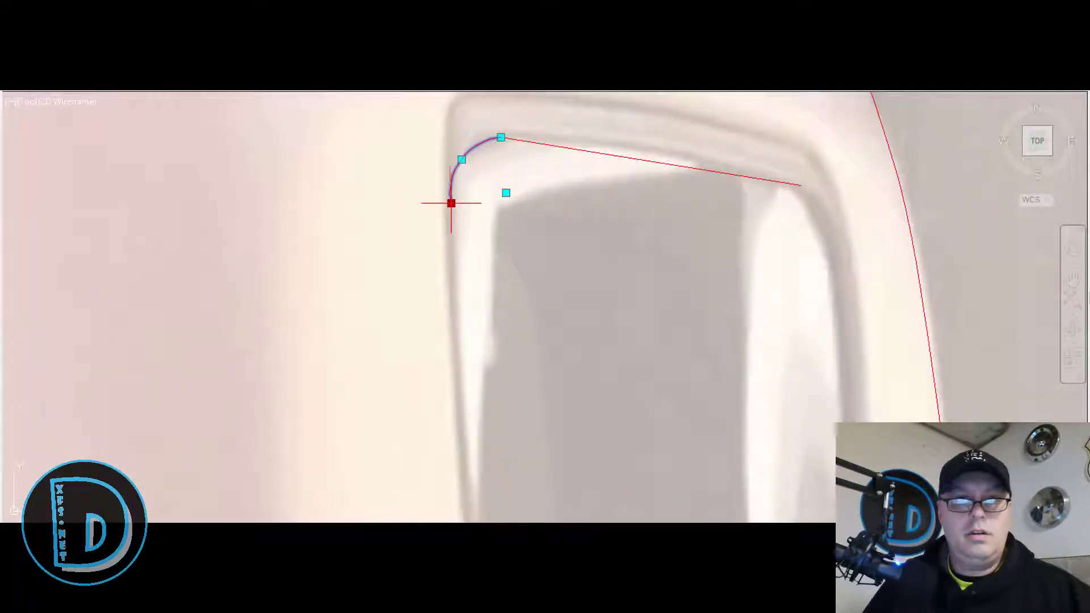
pyautogui.click(537, 168)
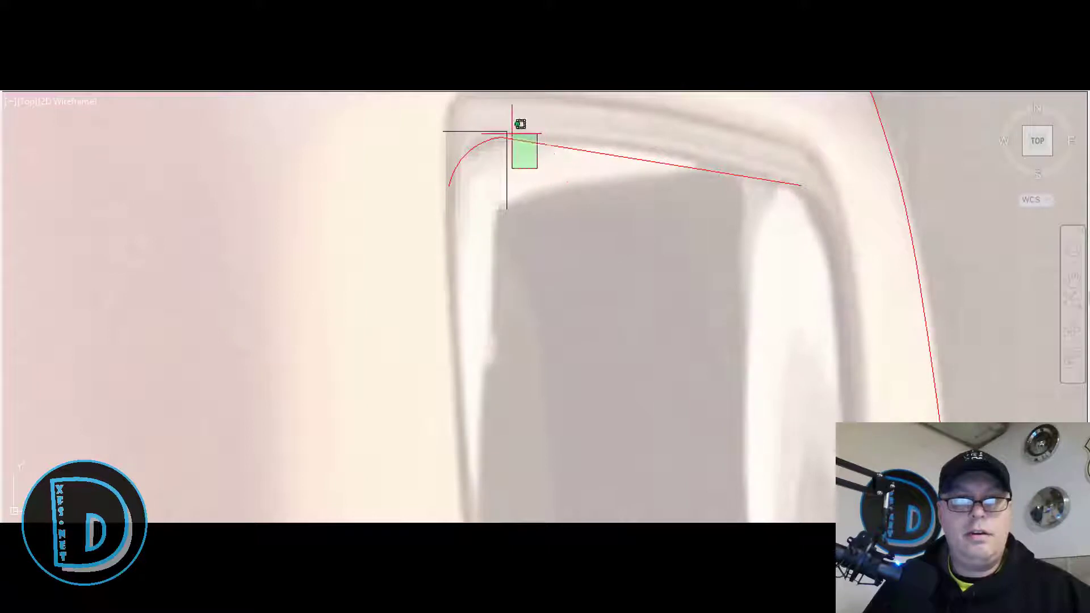
pyautogui.click(499, 132)
pyautogui.click(501, 137)
pyautogui.click(508, 139)
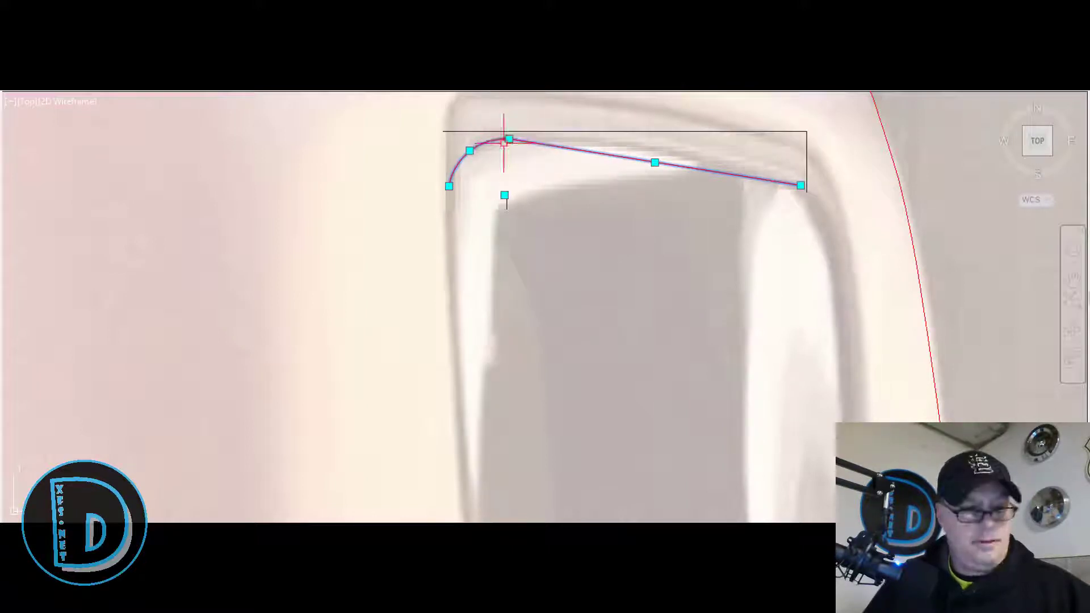
pyautogui.press('Escape')
# Trace the front edge of the cab's rear window from the upper corner arc down to the lower corner.
pyautogui.scroll(-2, 437, 119)
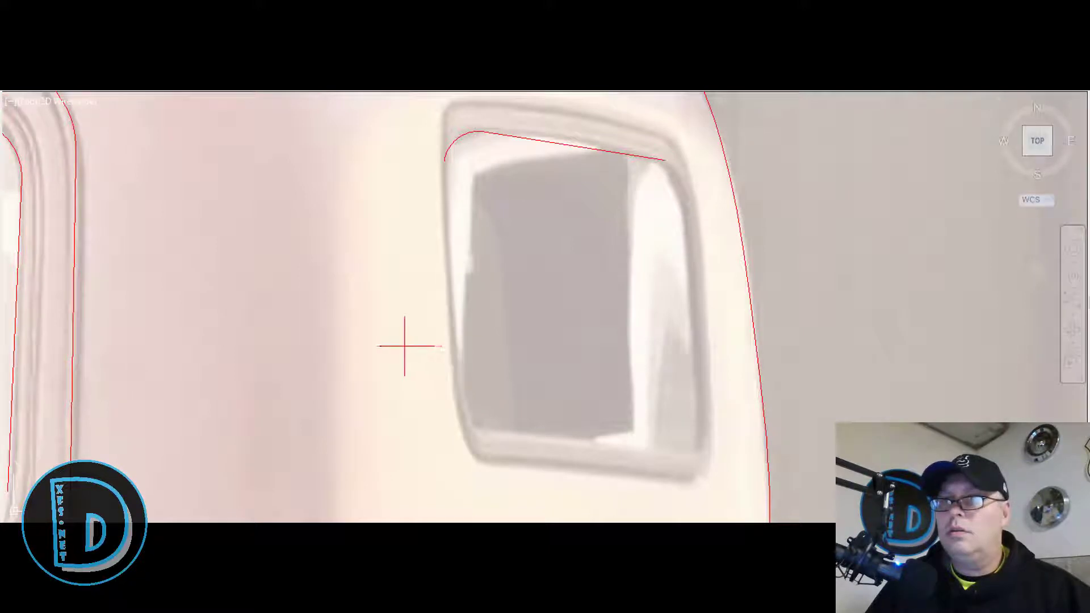
pyautogui.click(444, 161)
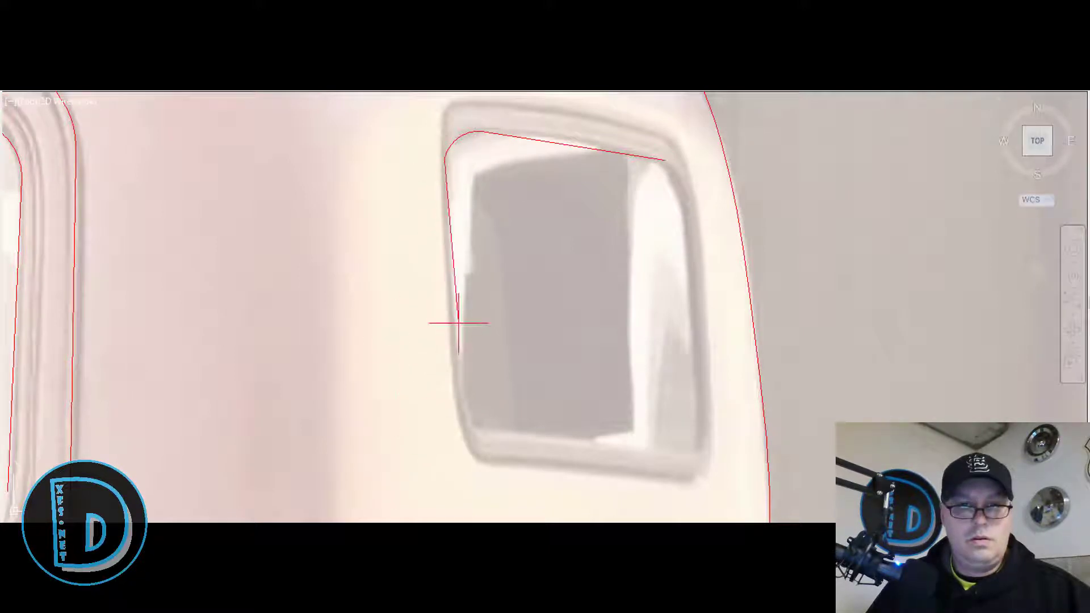
pyautogui.click(454, 381)
pyautogui.press('Escape')
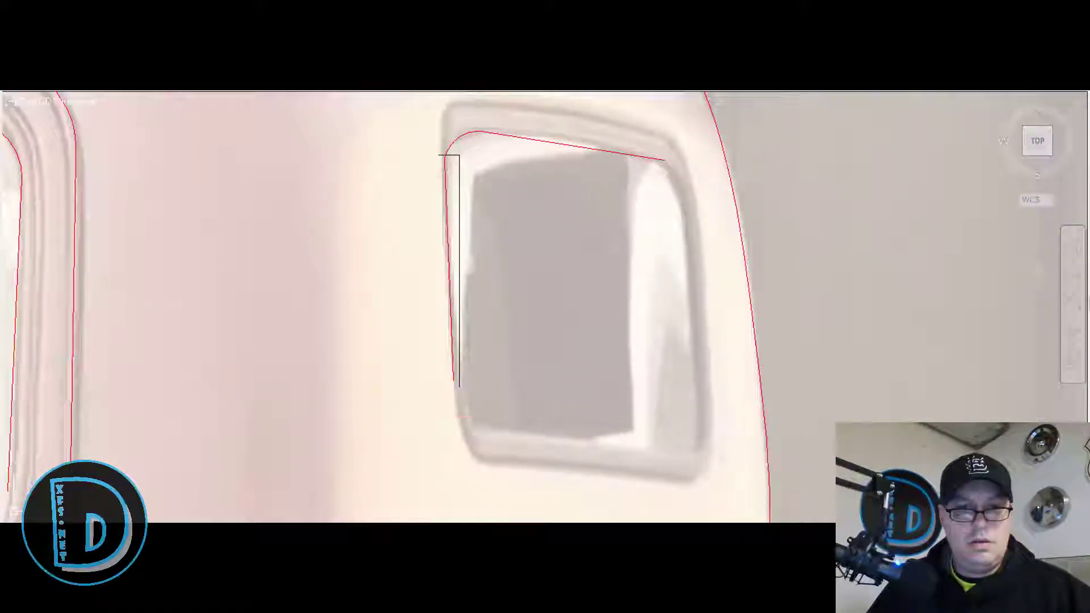
# Trace the rounded lower front corner of the cab's rear window with two connected arcs.
pyautogui.scroll(3, 466, 420)
pyautogui.click(466, 421)
pyautogui.click(486, 470)
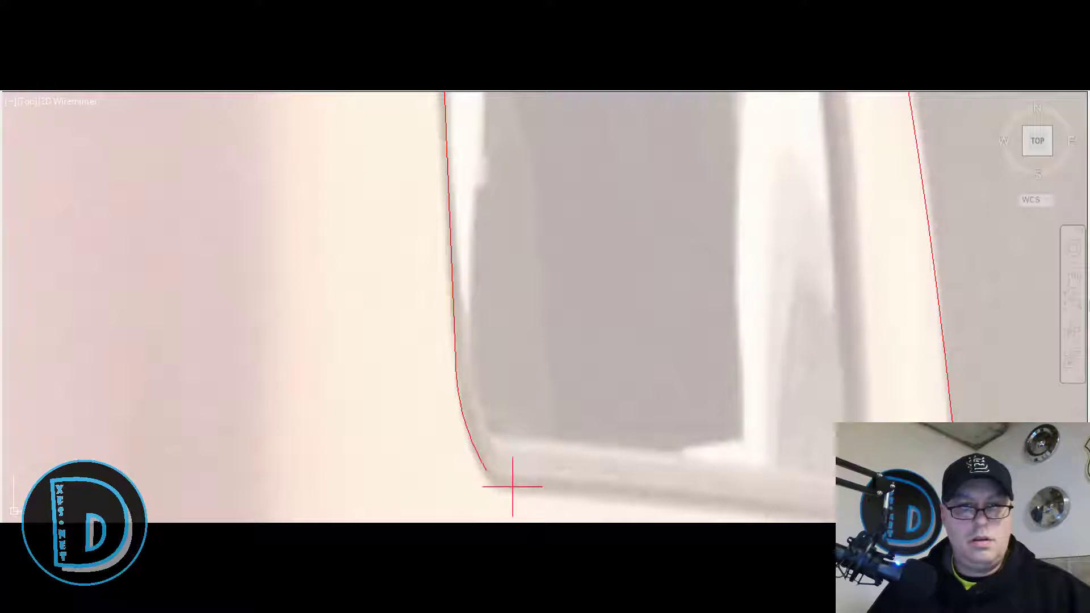
pyautogui.click(510, 488)
# Adjust the endpoint shared by the window's front edge and lower corner arc to match the photo.
pyautogui.click(512, 437)
pyautogui.click(424, 324)
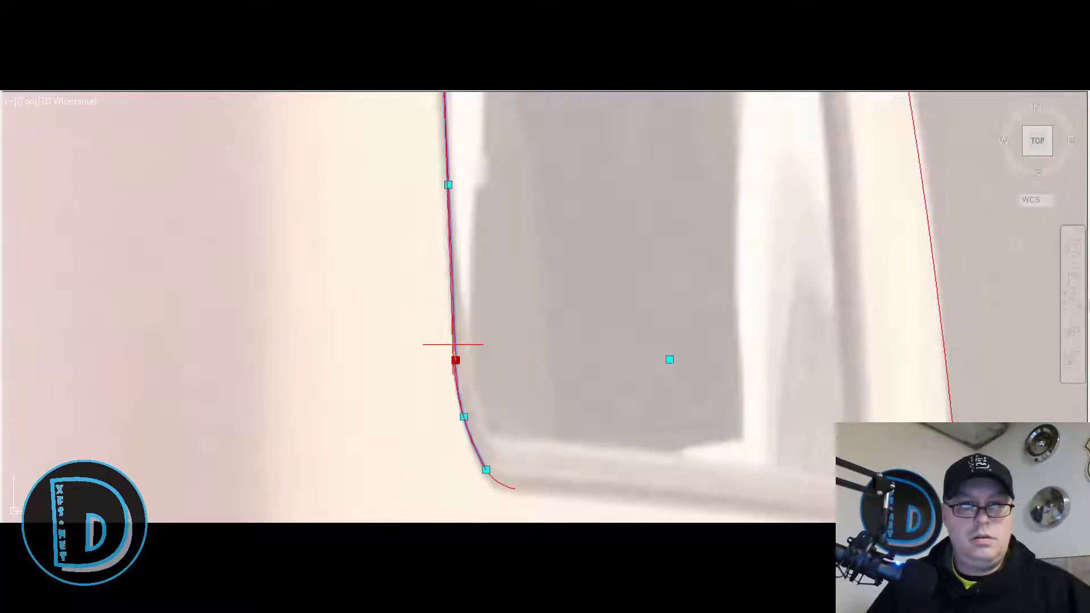
pyautogui.press('Escape')
pyautogui.press('Escape')
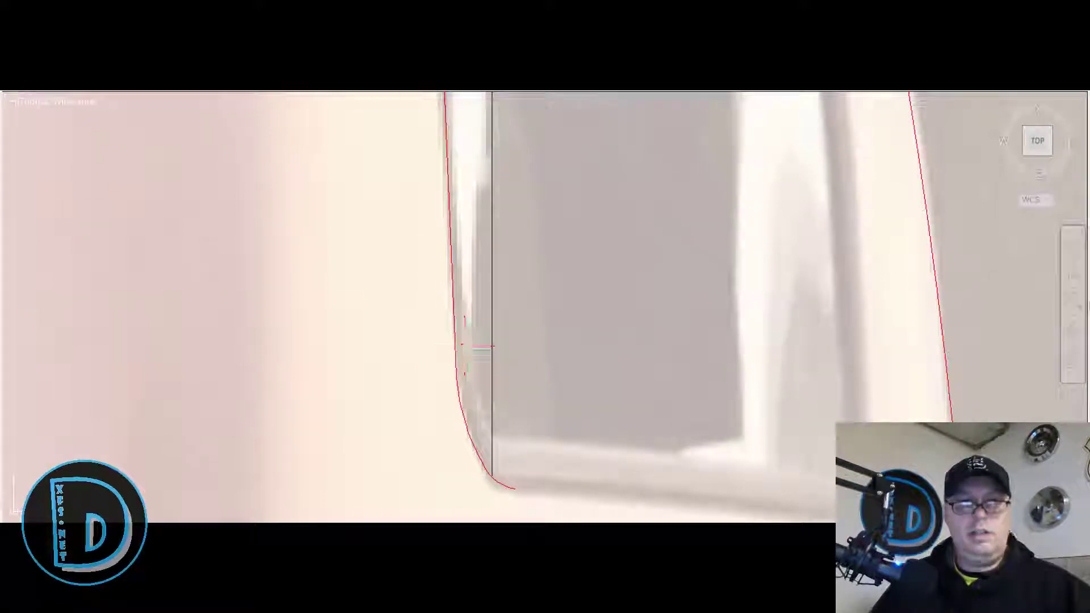
# Trace the rounded upper rear corner of the cab's rear window and its rear edge down to the lower corner.
pyautogui.scroll(-4, 464, 350)
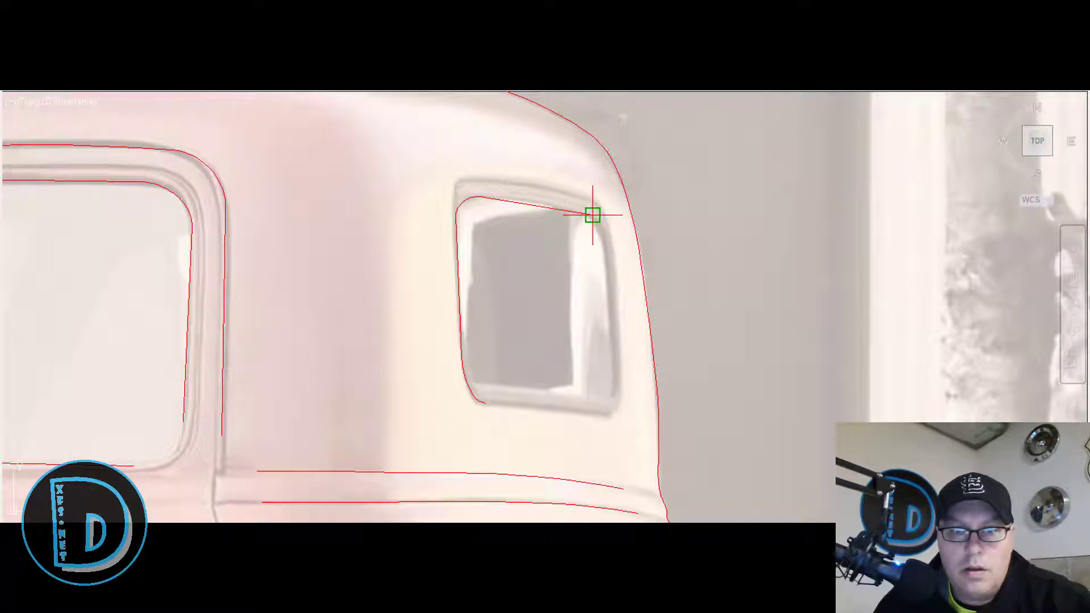
pyautogui.scroll(2, 602, 218)
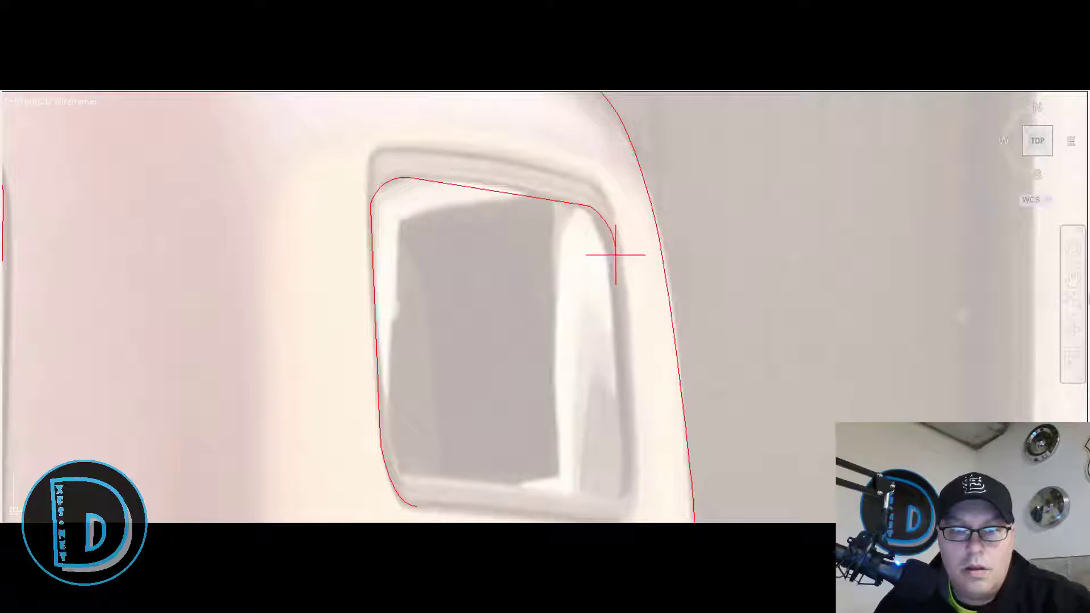
pyautogui.click(619, 269)
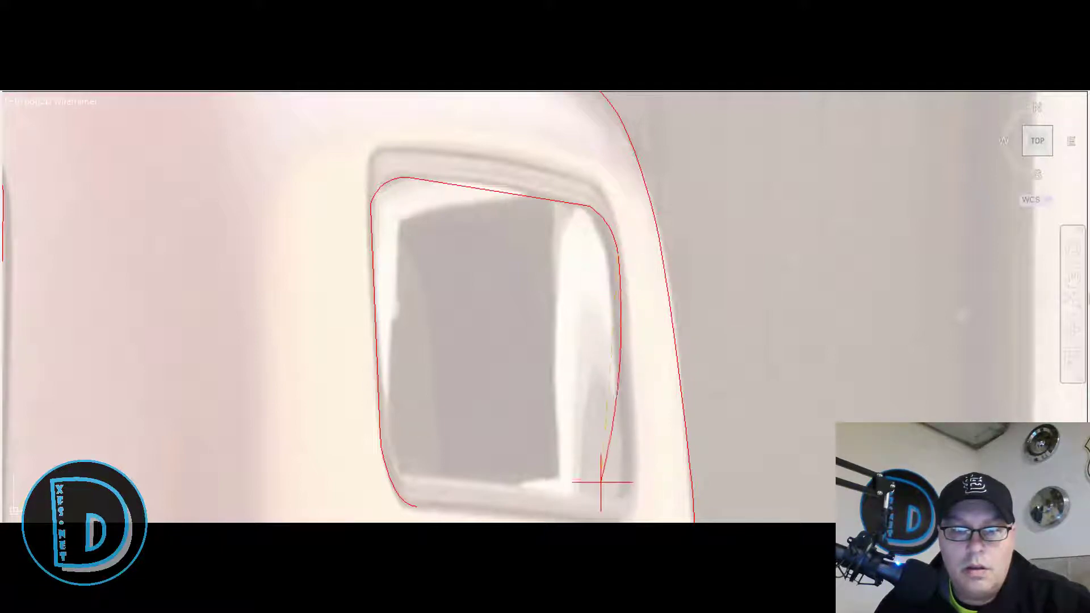
pyautogui.press('Return')
pyautogui.press('Return')
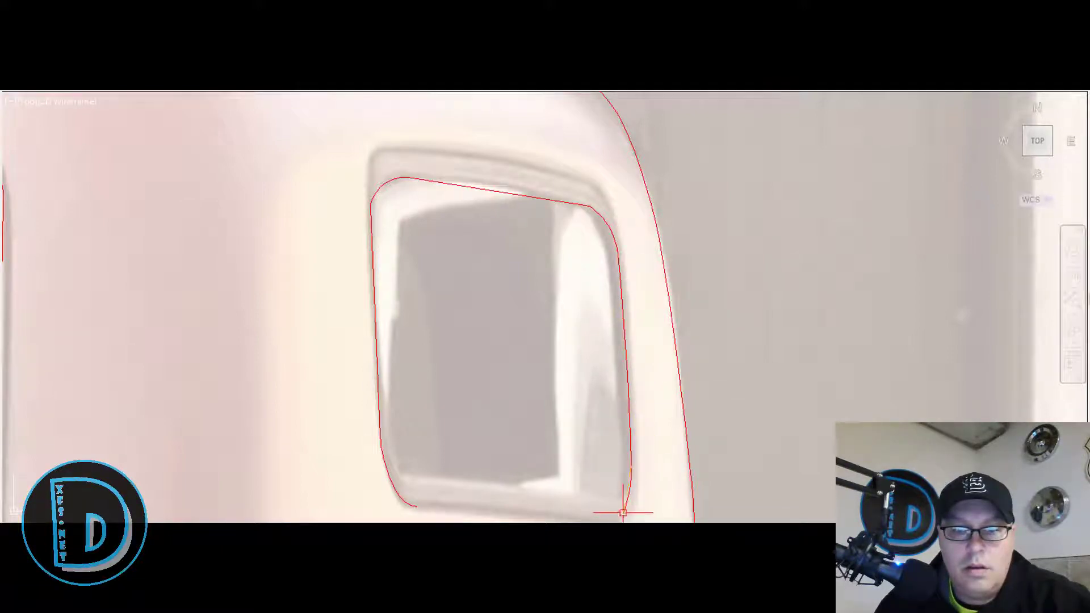
# Trace the window's lower rear corner with an arc and close the outline with a line along the bottom edge.
pyautogui.scroll(-5, 639, 482)
pyautogui.scroll(5, 628, 498)
pyautogui.click(634, 480)
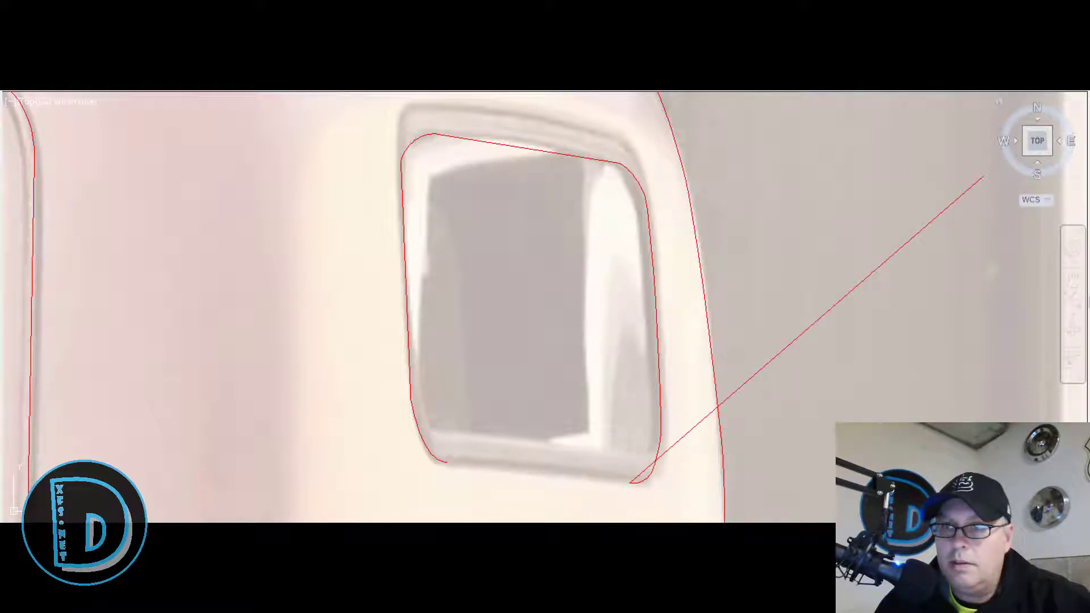
pyautogui.click(448, 463)
pyautogui.press('Escape')
# Review the full truck tracing with the completed rear window to find what is still untraced.
pyautogui.scroll(-2, 512, 412)
pyautogui.scroll(-3, 498, 322)
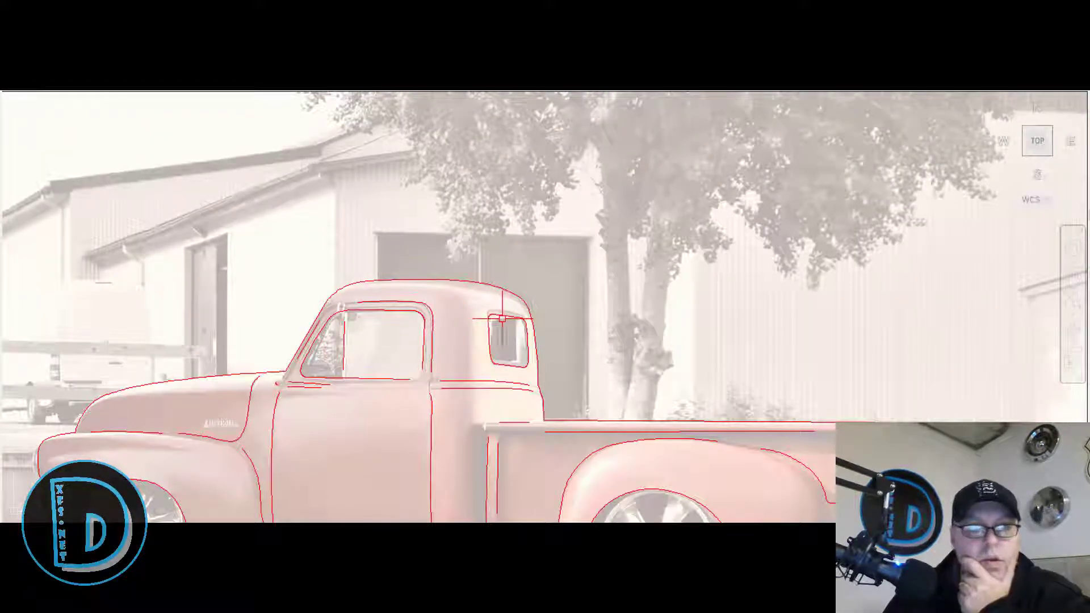
pyautogui.scroll(-2, 501, 322)
pyautogui.scroll(2, 486, 344)
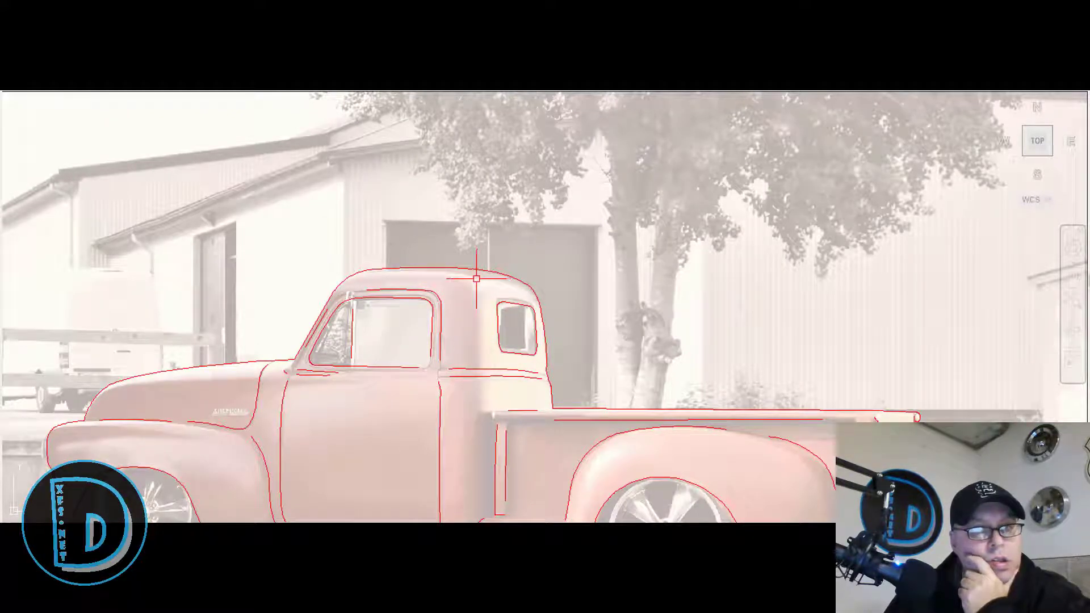
pyautogui.scroll(-3, 476, 278)
pyautogui.scroll(3, 320, 381)
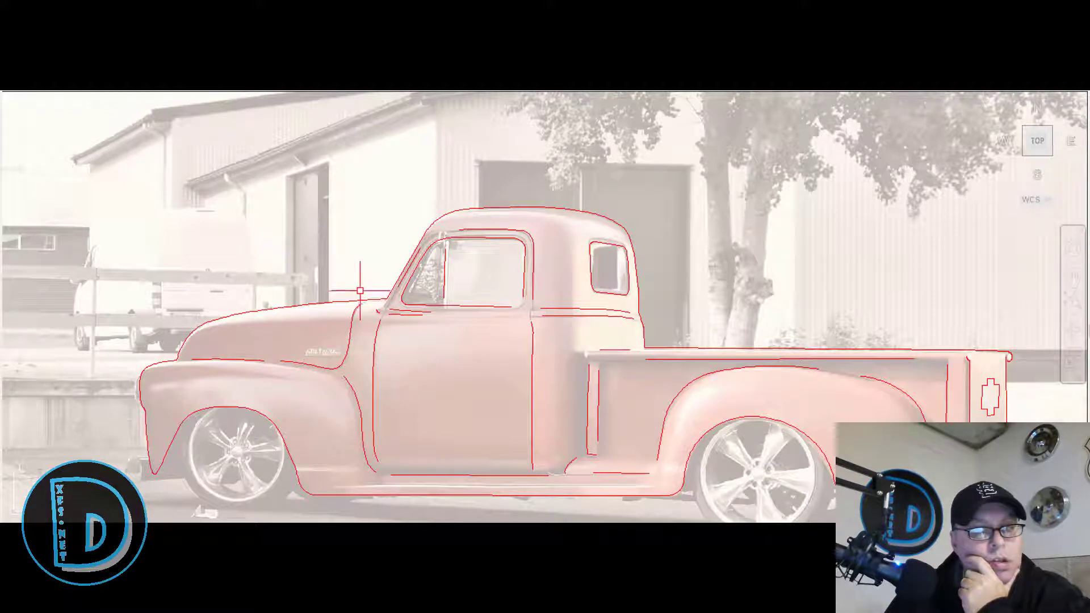
pyautogui.scroll(-2, 365, 293)
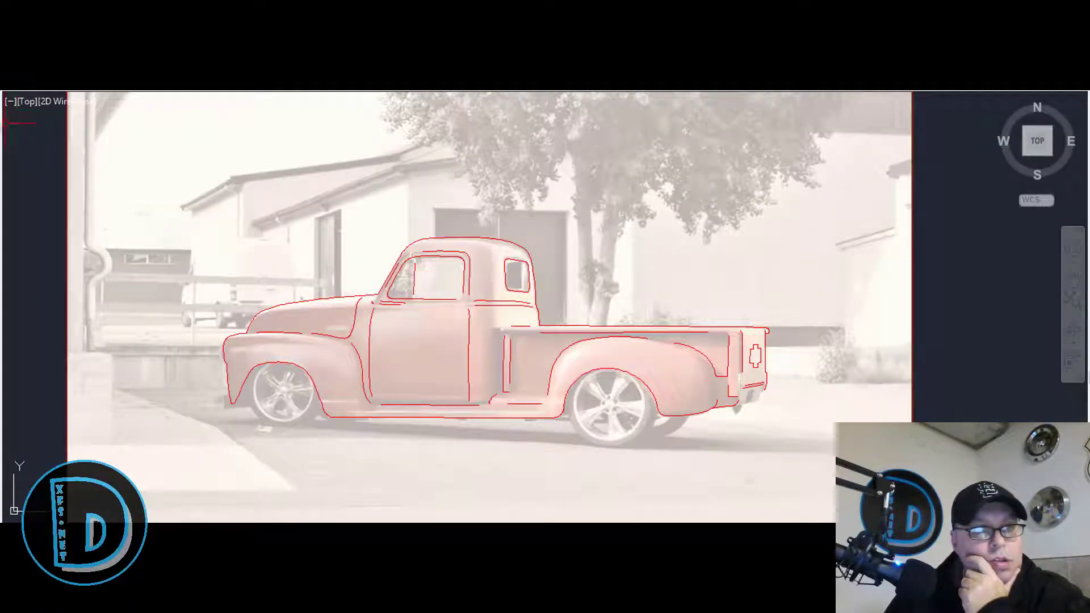
# Copy the full truck tracing into the empty space beside the photo to check the line art on its own.
pyautogui.click(222, 202)
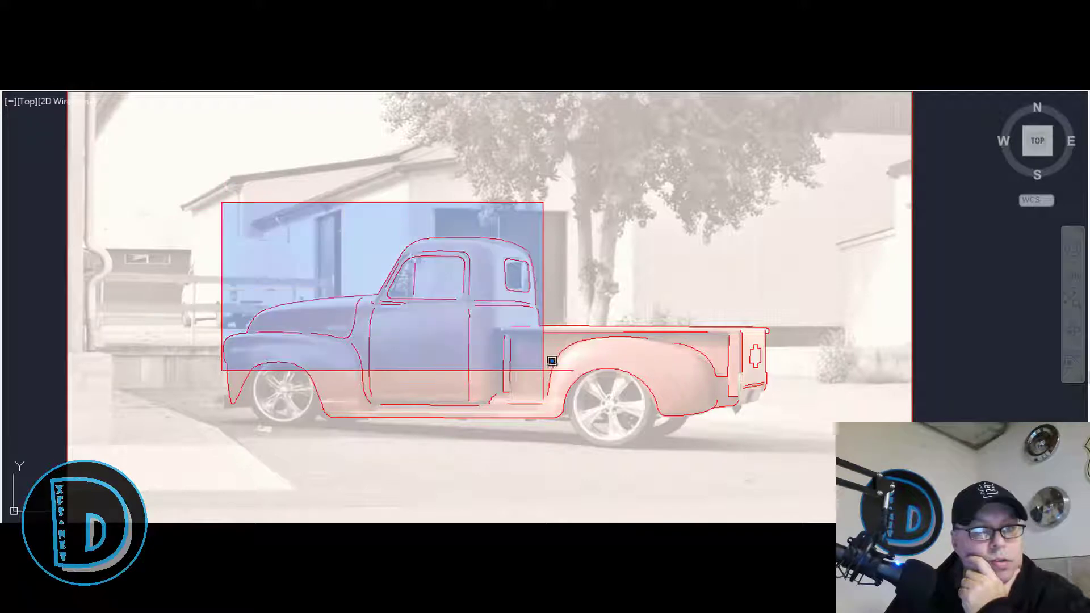
pyautogui.click(259, 224)
pyautogui.click(198, 196)
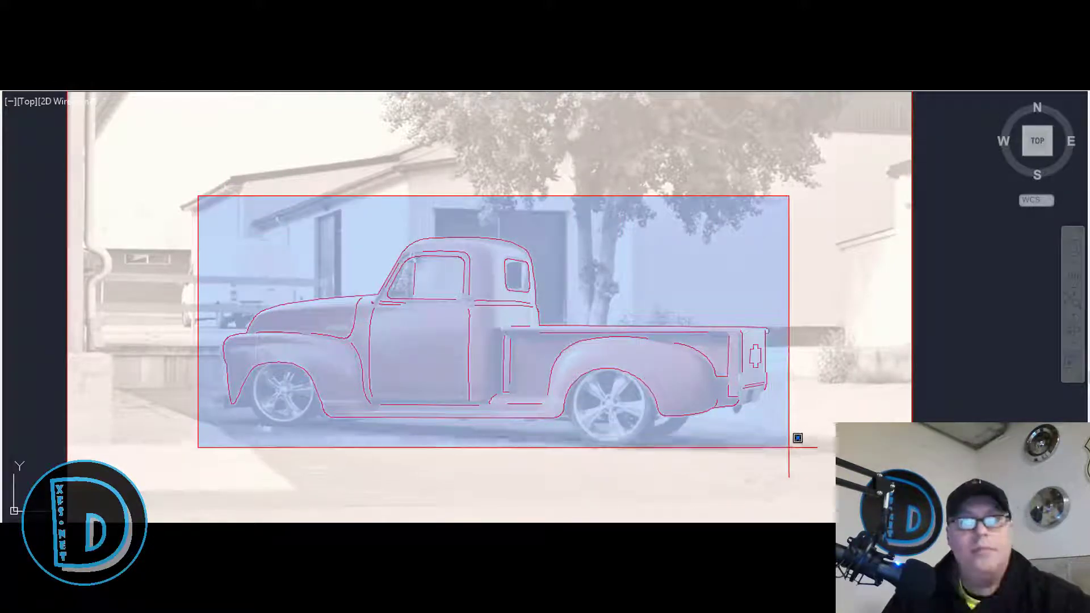
pyautogui.click(815, 463)
pyautogui.press('Return')
pyautogui.click(657, 368)
pyautogui.scroll(-6, 901, 217)
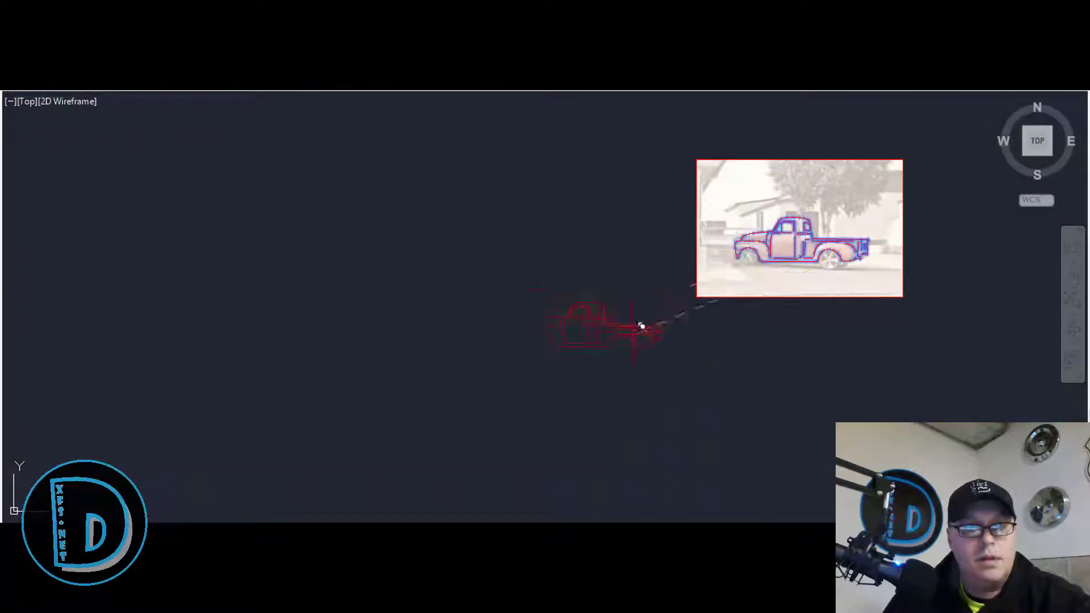
pyautogui.click(584, 280)
pyautogui.scroll(6, 583, 281)
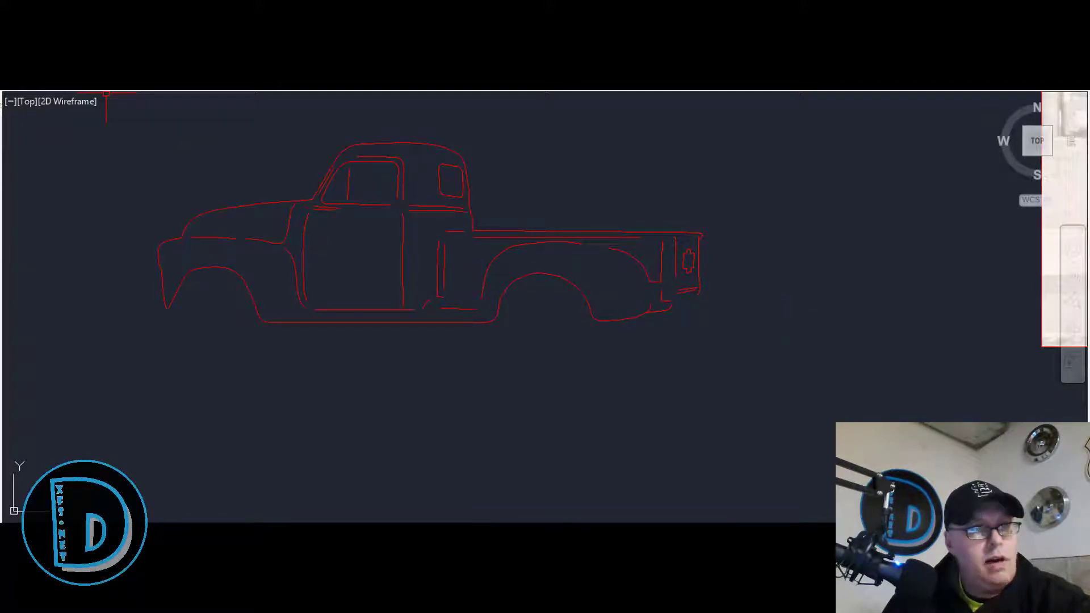
# Delete the copied truck line art beside the photo.
pyautogui.click(773, 377)
pyautogui.click(91, 139)
pyautogui.press('Delete')
# Trace the front bumper's top edge from the fender, its rounded front profile and its lower edge.
pyautogui.scroll(-6, 89, 142)
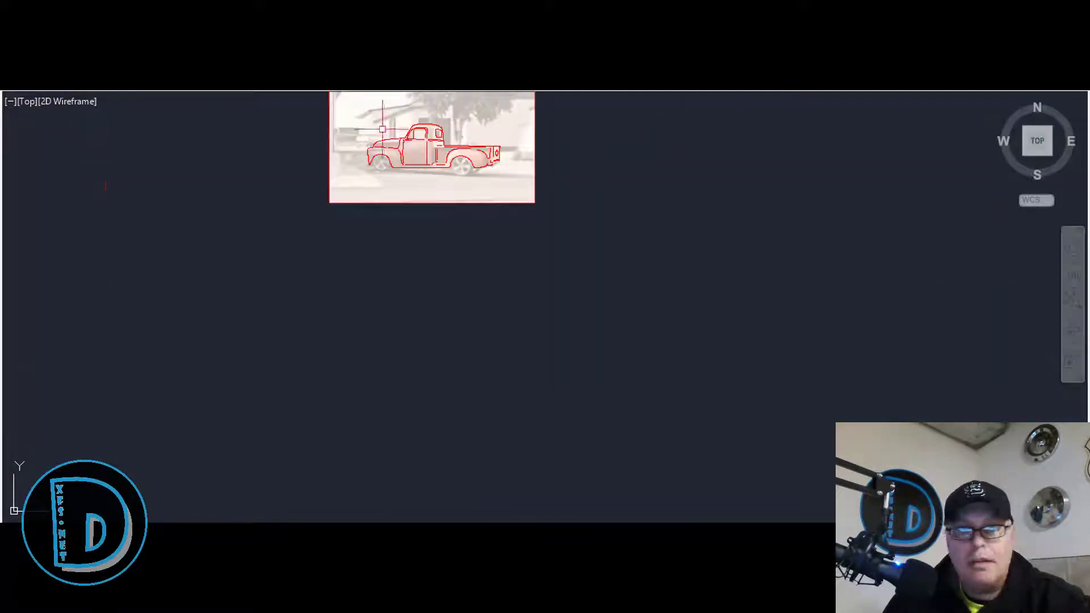
pyautogui.scroll(4, 415, 131)
pyautogui.scroll(2, 317, 165)
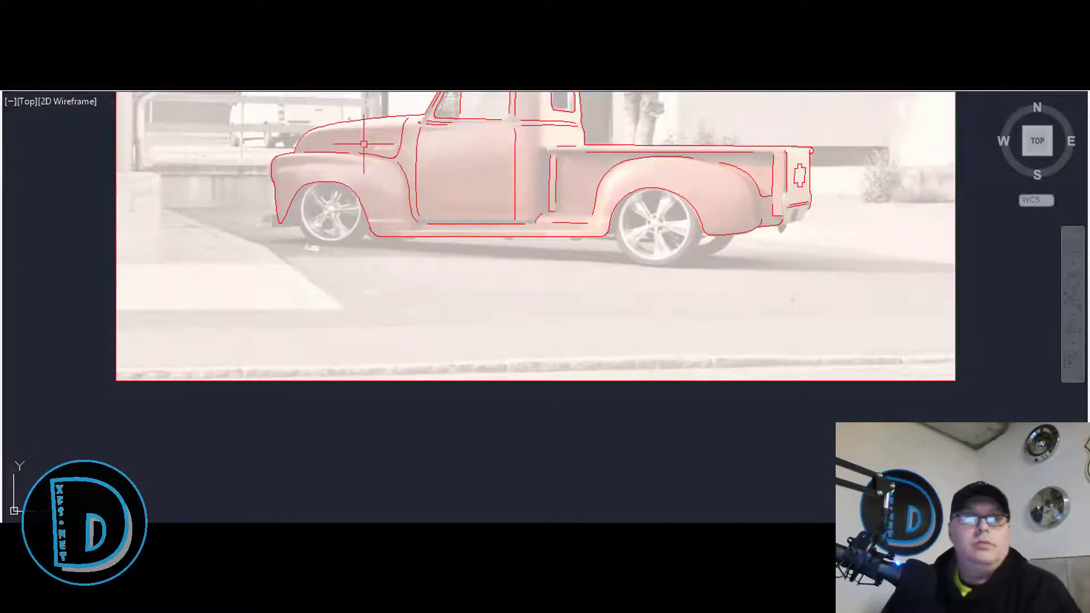
pyautogui.scroll(4, 314, 173)
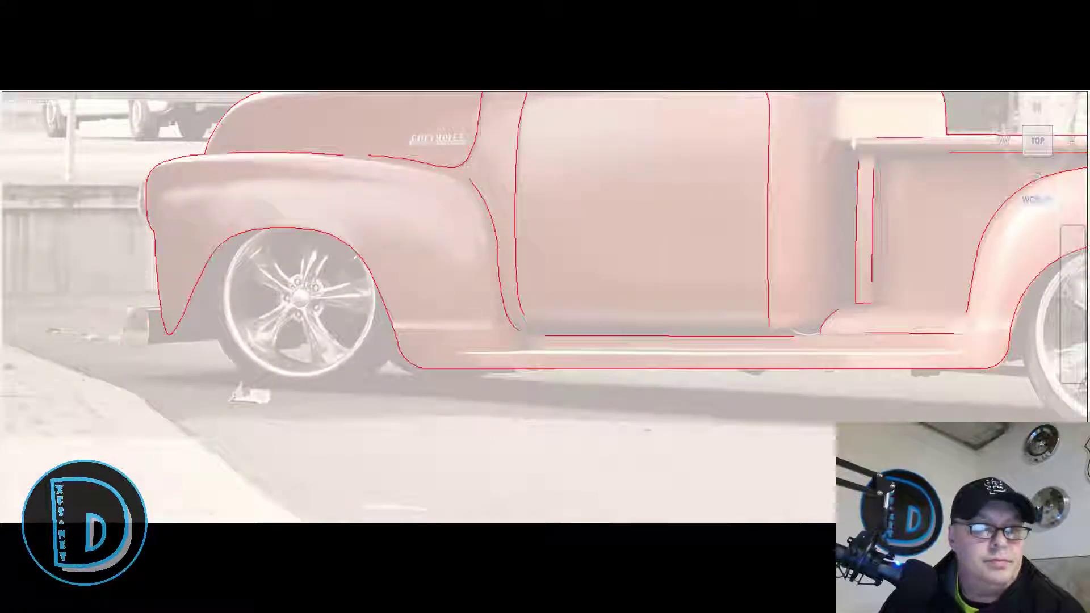
pyautogui.scroll(2, 128, 306)
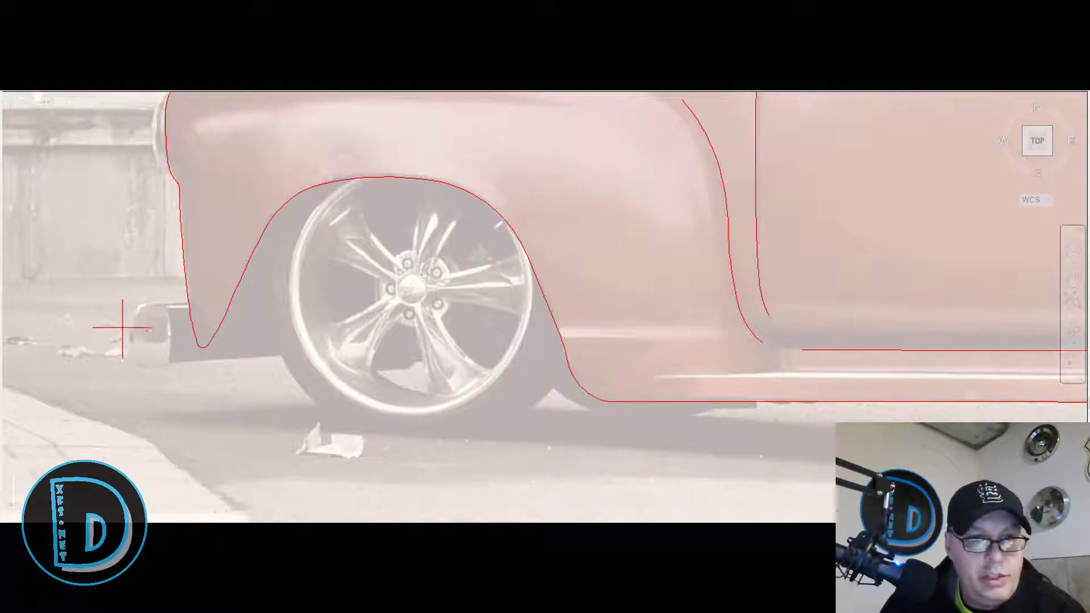
pyautogui.scroll(2, 122, 328)
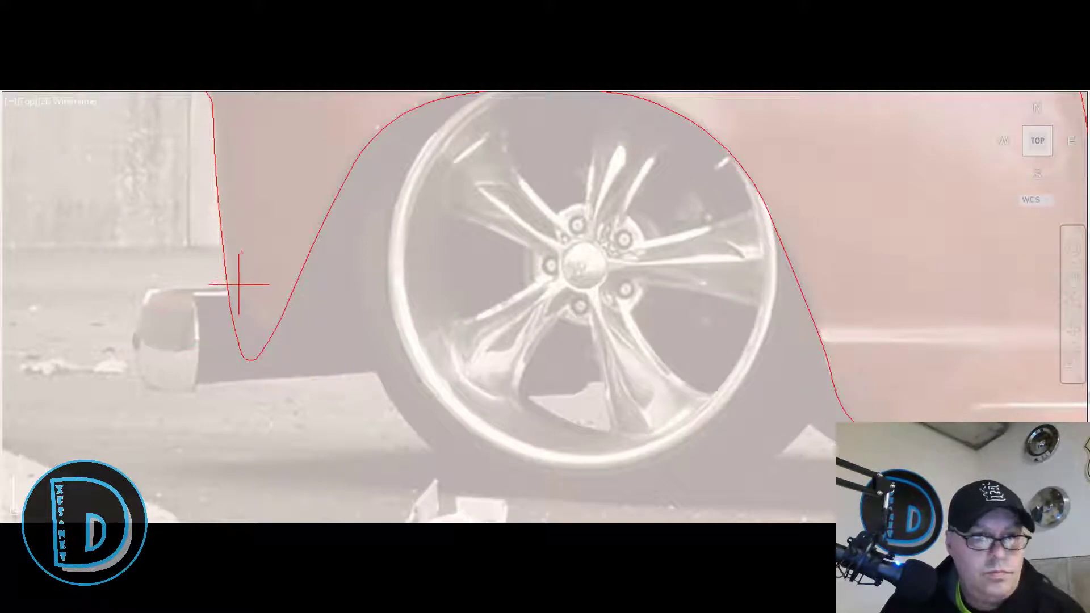
pyautogui.click(169, 288)
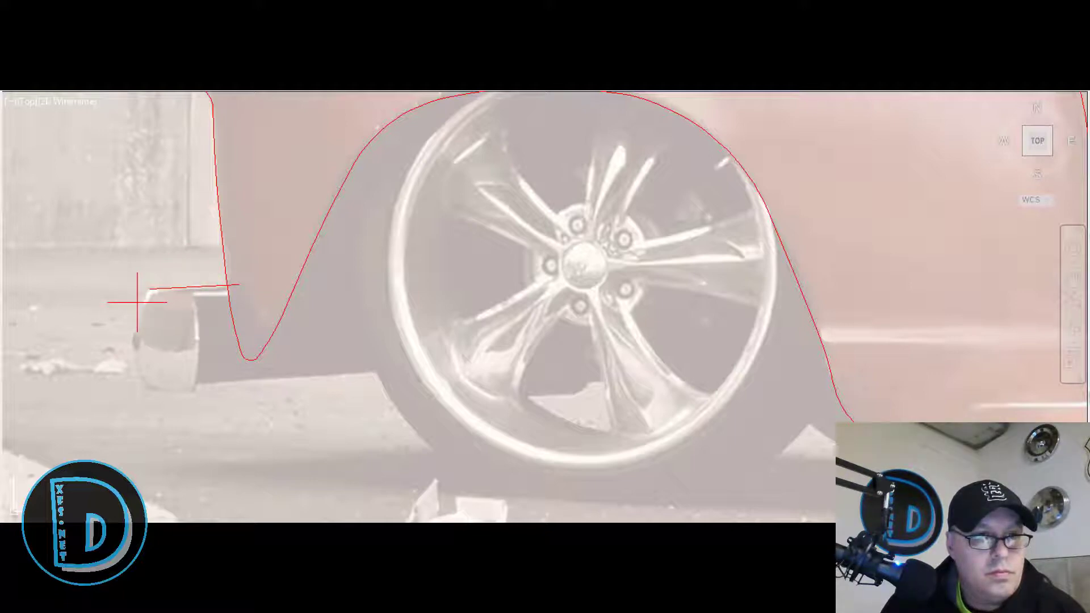
pyautogui.click(140, 299)
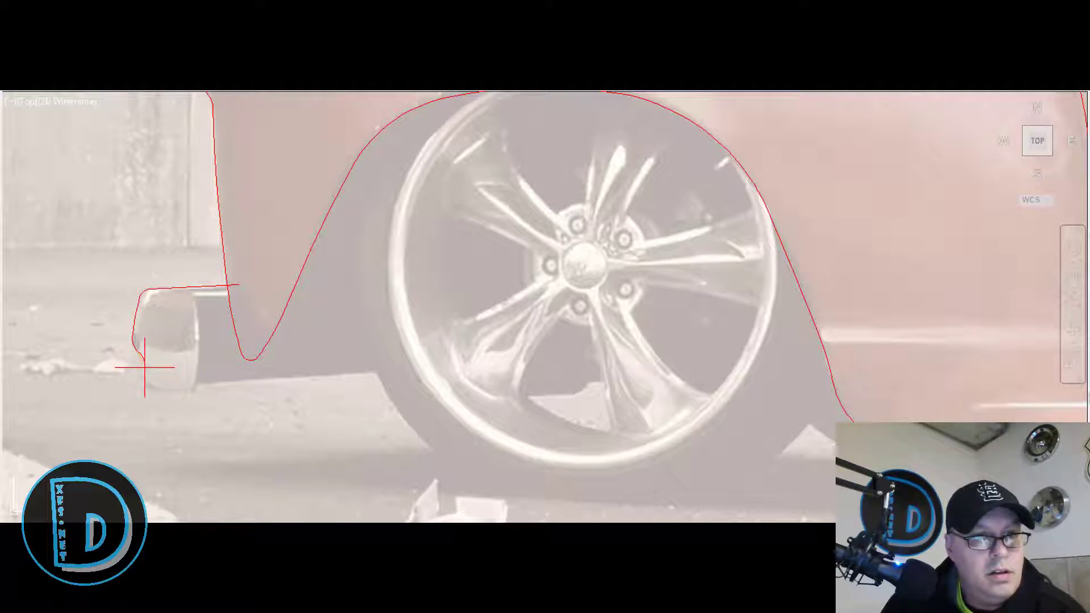
pyautogui.click(189, 390)
pyautogui.press('Return')
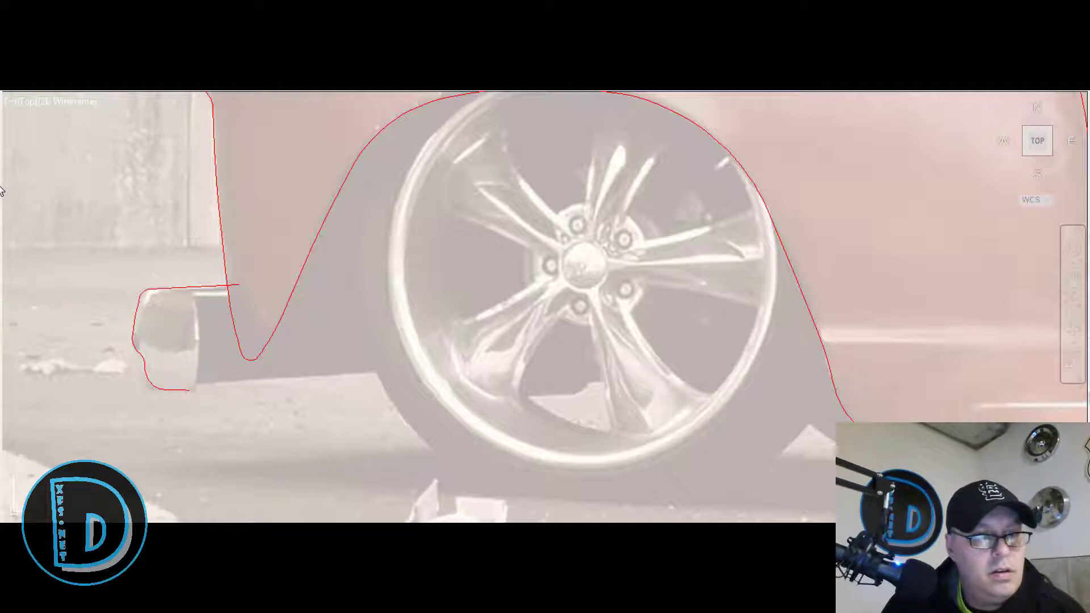
# Trace the rear edge of the bumper's end with an arc down to the lower edge.
pyautogui.scroll(2, 200, 352)
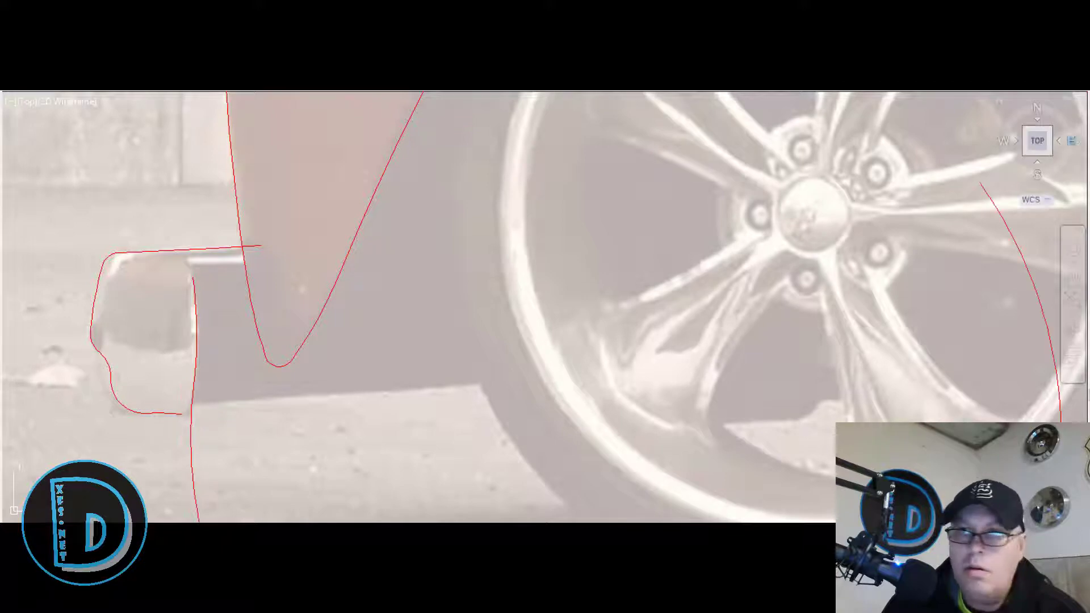
pyautogui.click(182, 414)
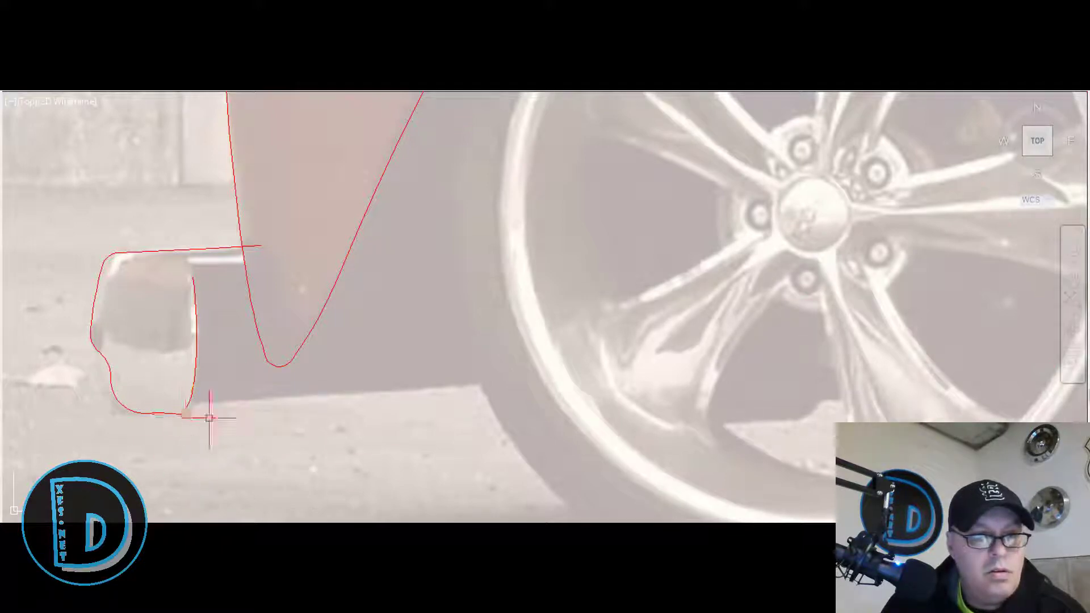
pyautogui.press('Return')
# Trim the bumper's top line where it runs past the front edge of the fender.
pyautogui.scroll(-3, 196, 363)
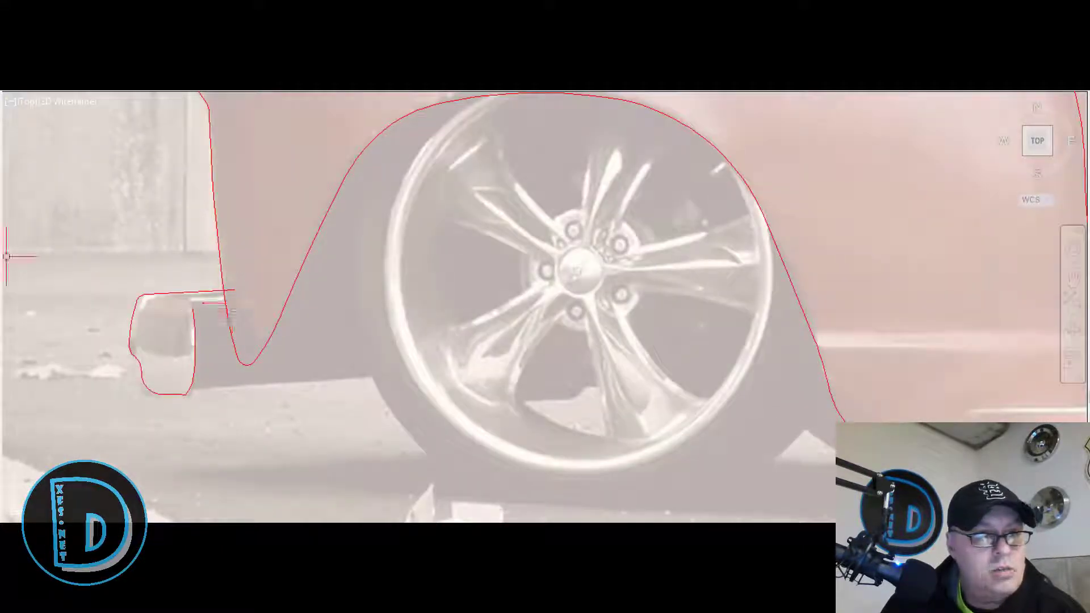
pyautogui.click(255, 294)
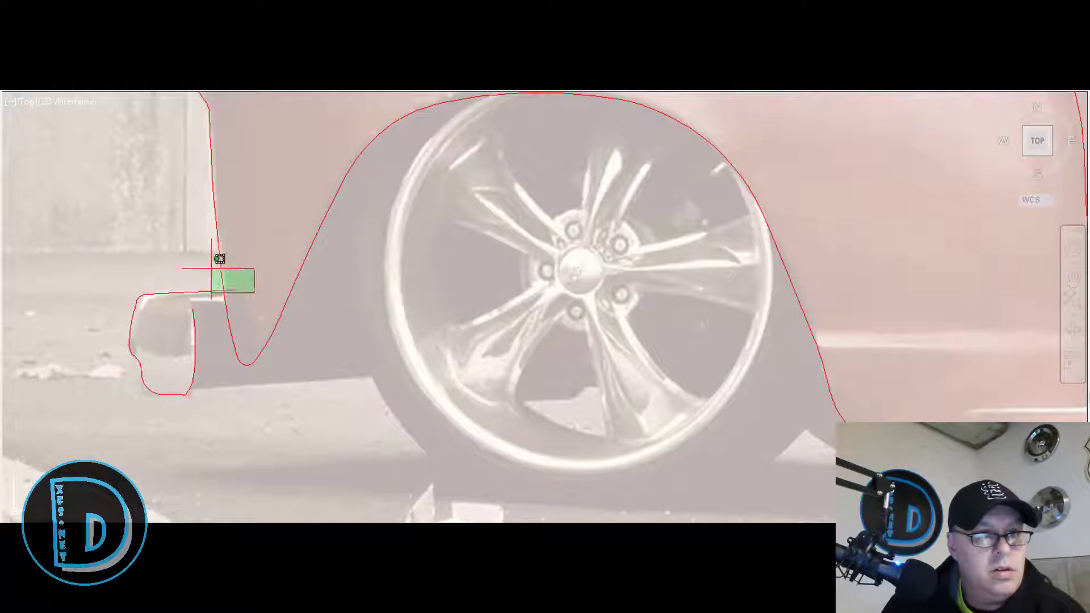
pyautogui.click(212, 267)
pyautogui.press('Return')
pyautogui.click(233, 290)
pyautogui.press('Return')
pyautogui.scroll(-2, 188, 280)
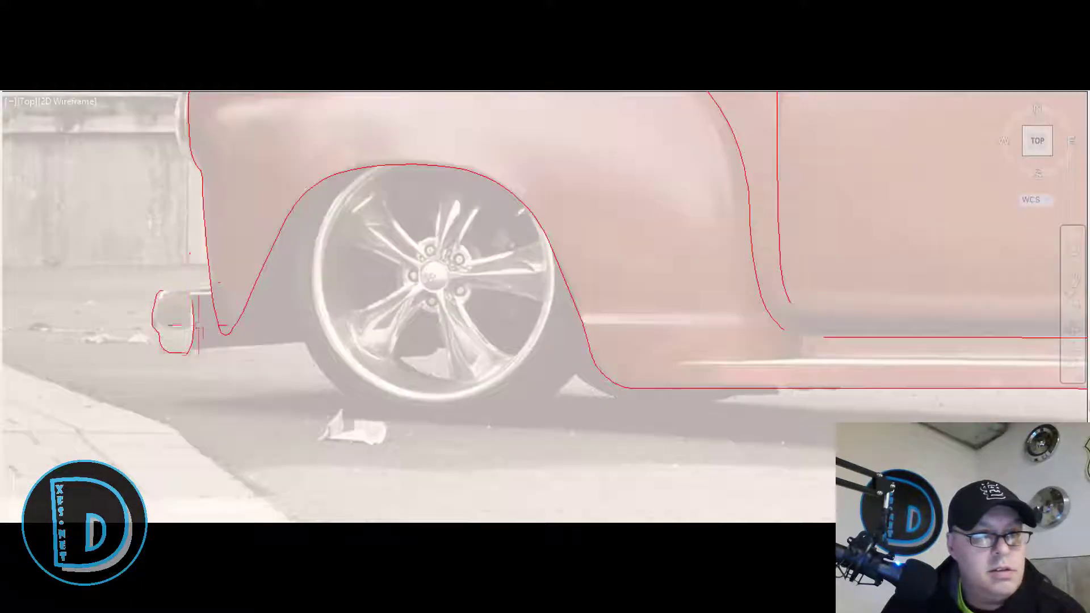
# Draw a line along the dark underside edge from the front tire to the bumper.
pyautogui.scroll(2, 199, 326)
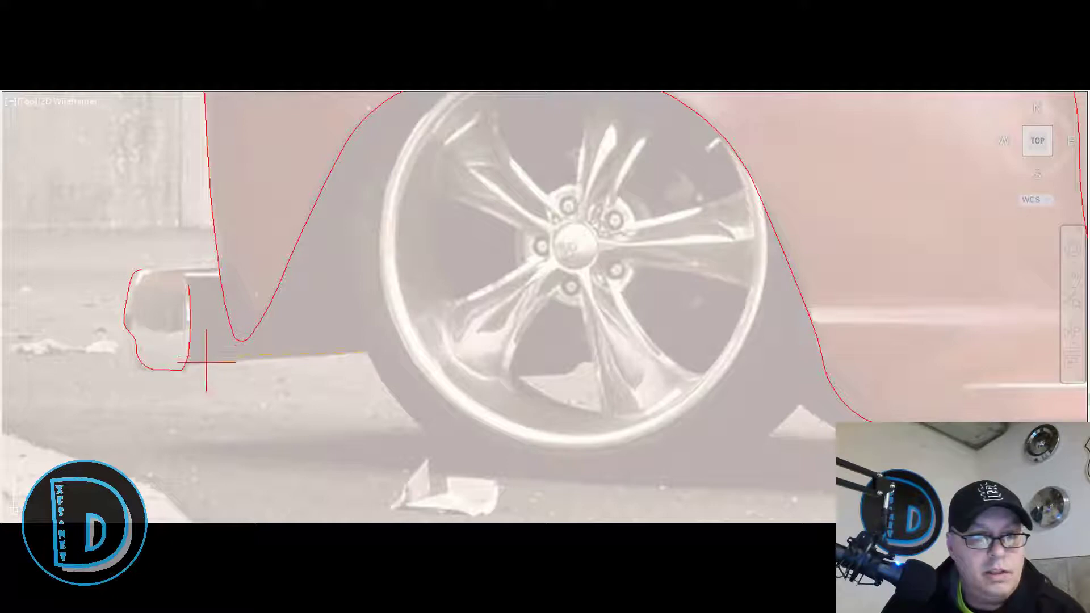
pyautogui.click(182, 364)
pyautogui.click(169, 364)
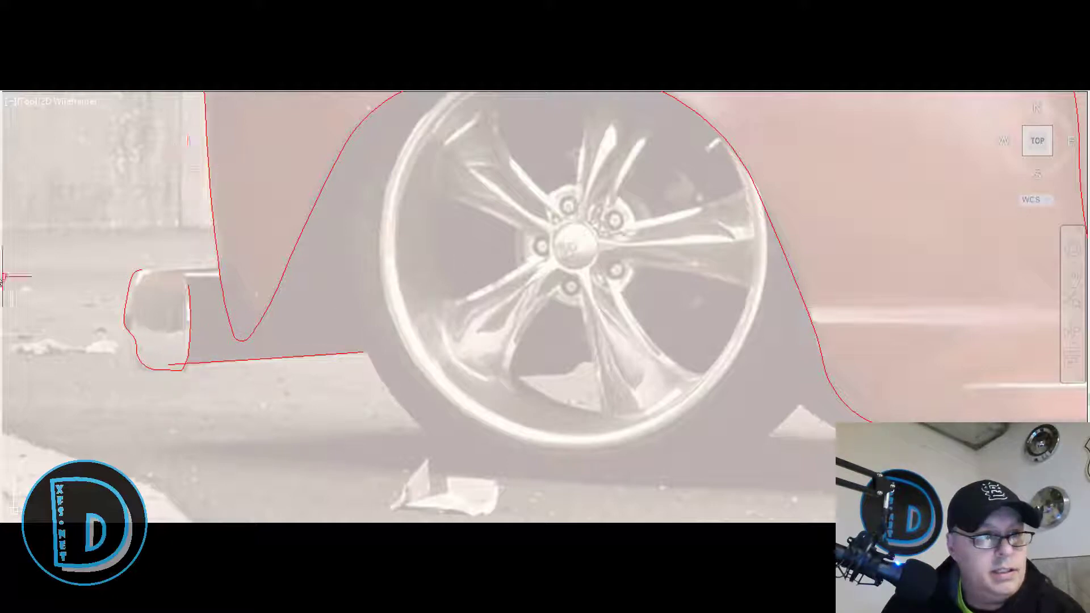
# Trim the part of the underside line that runs inside the bumper outline.
pyautogui.write('tr')
pyautogui.press('Return')
pyautogui.click(192, 402)
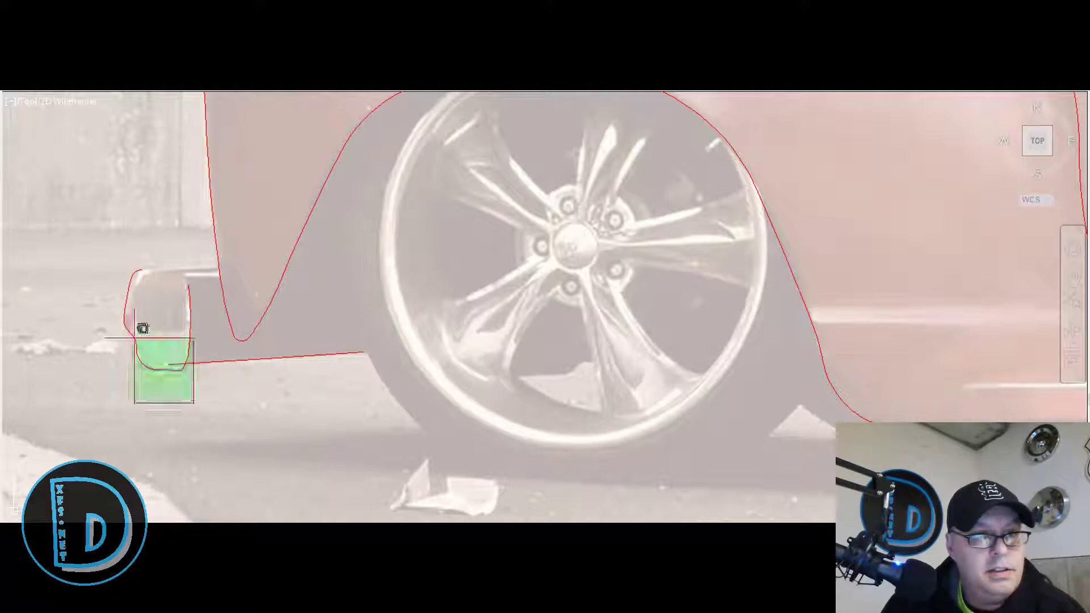
pyautogui.click(134, 339)
pyautogui.press('Return')
pyautogui.scroll(2, 158, 368)
pyautogui.click(177, 361)
pyautogui.press('Return')
pyautogui.scroll(-2, 175, 306)
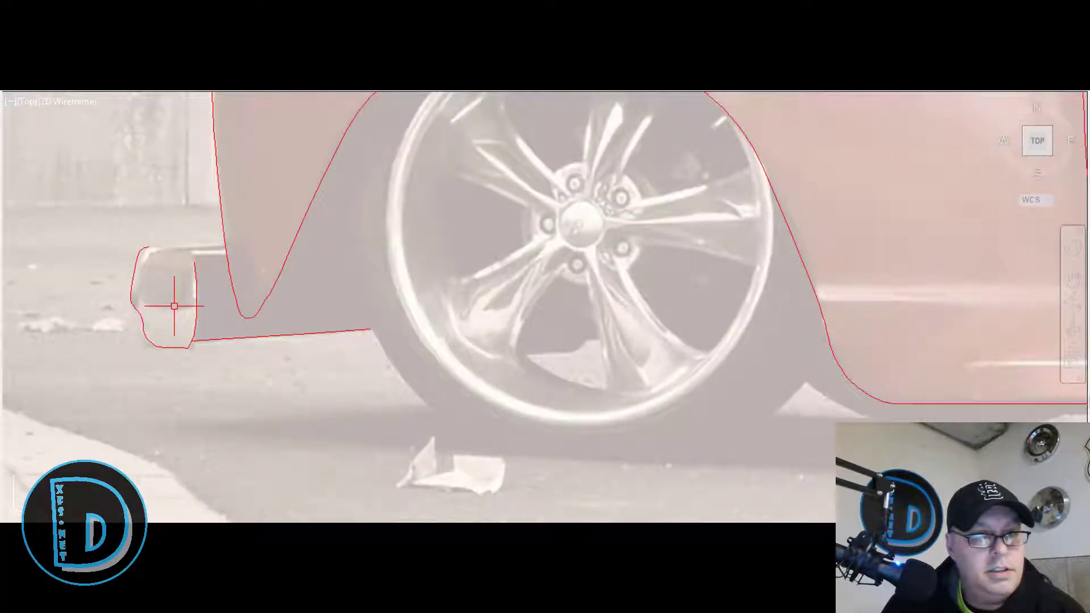
# Redraw the bumper's top edge as an arc from its rounded front corner to the fender.
pyautogui.scroll(2, 159, 255)
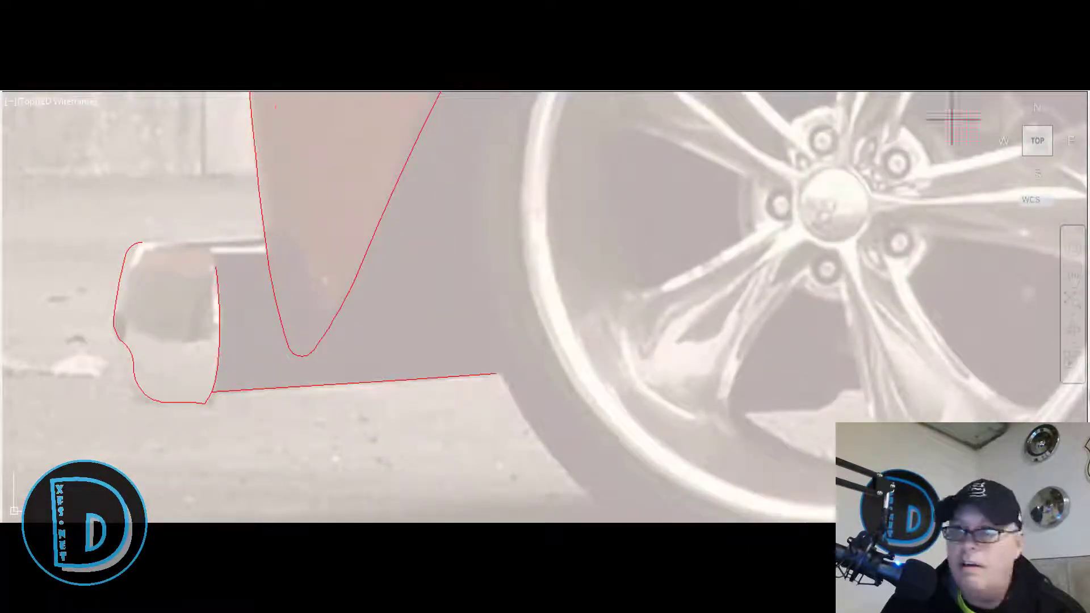
pyautogui.click(132, 241)
pyautogui.click(220, 242)
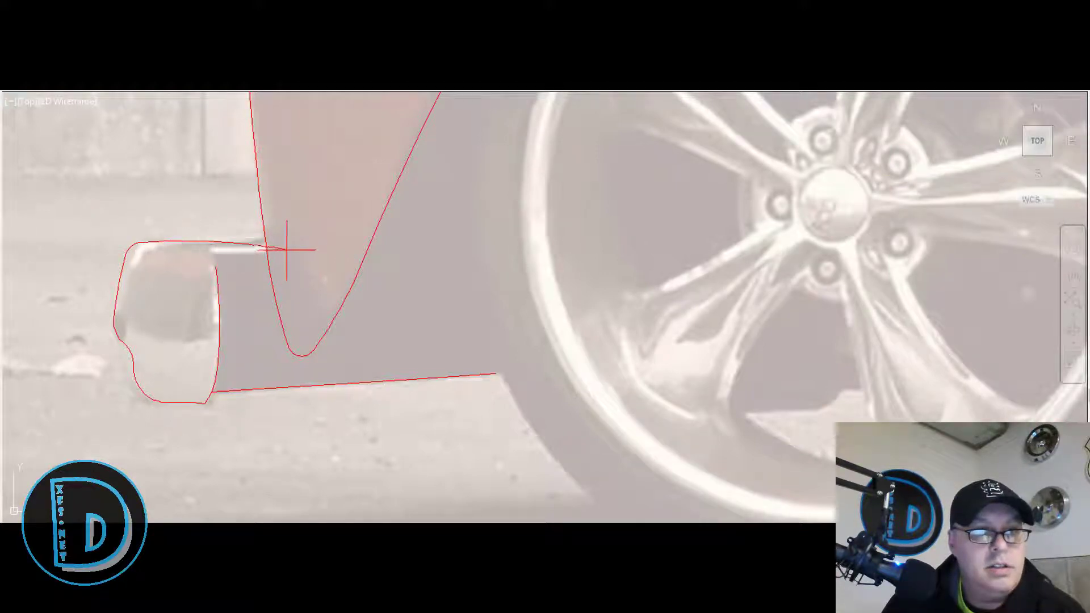
pyautogui.click(281, 239)
pyautogui.click(204, 242)
# Adjust the top-edge arc to span from the bumper's front corner curve to the fender's front edge.
pyautogui.scroll(4, 199, 250)
pyautogui.click(229, 219)
pyautogui.click(230, 219)
pyautogui.click(408, 215)
pyautogui.click(363, 207)
pyautogui.scroll(4, 45, 225)
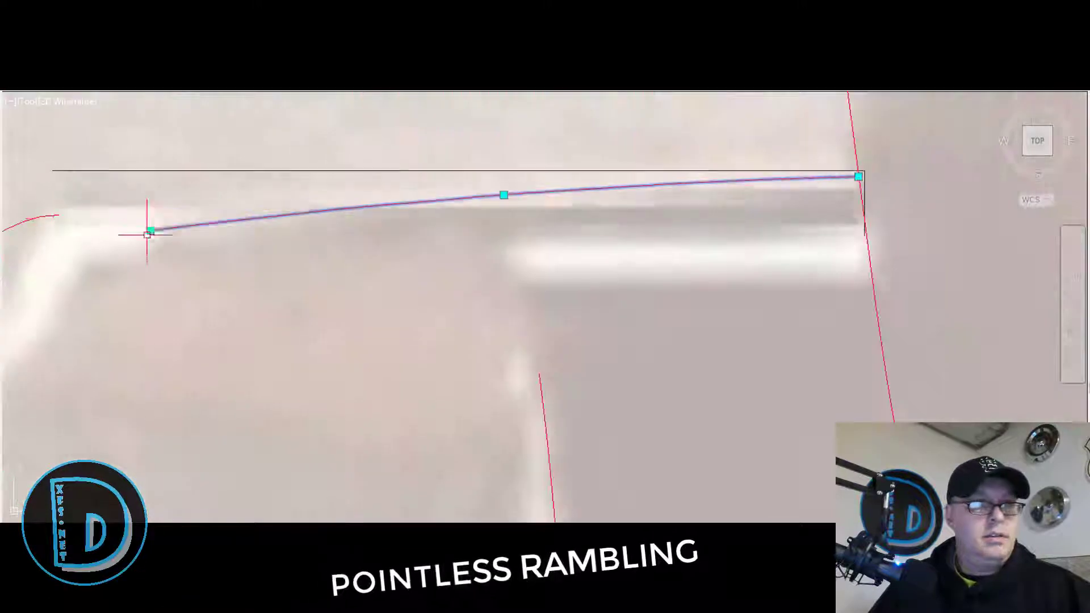
pyautogui.click(149, 232)
pyautogui.click(59, 214)
pyautogui.scroll(-2, 480, 205)
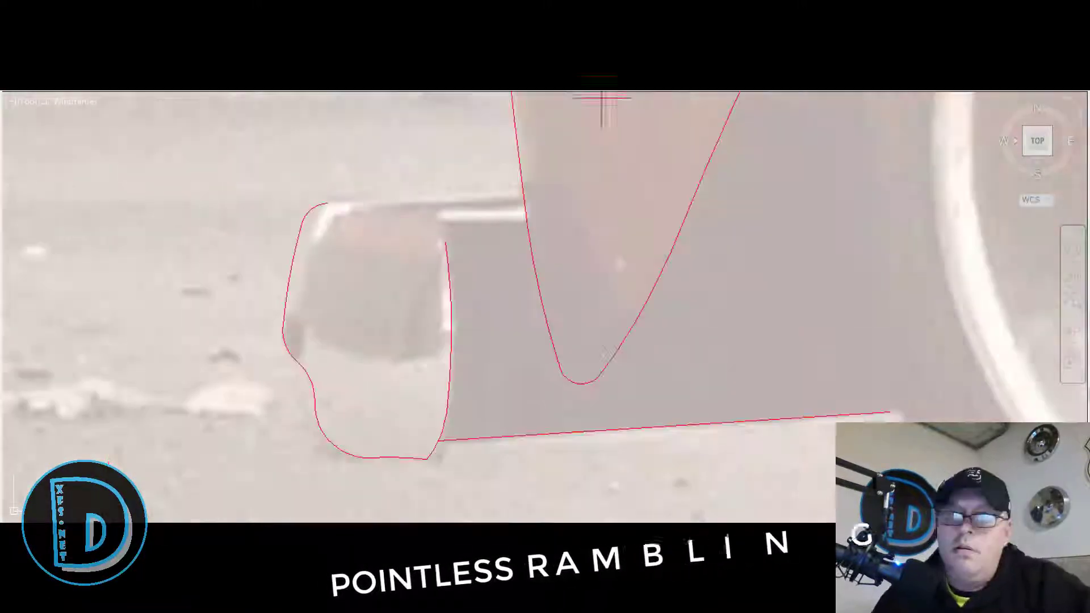
# Trace the front tire's outer edge with connected arcs from the wheel opening around the bottom to its rear side.
pyautogui.scroll(-2, 392, 205)
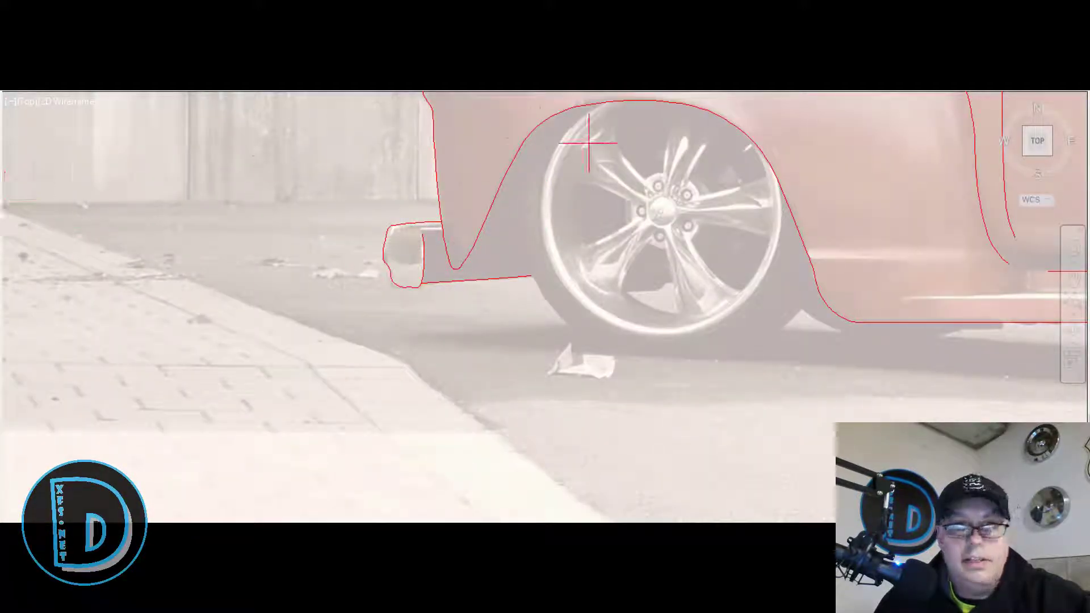
pyautogui.click(527, 167)
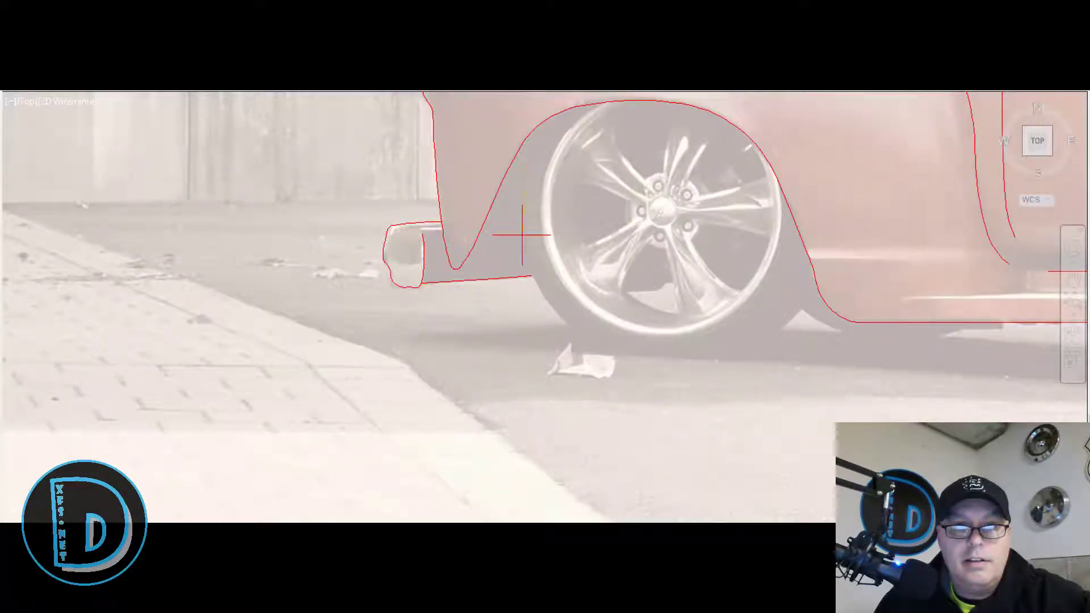
pyautogui.click(522, 235)
pyautogui.click(549, 306)
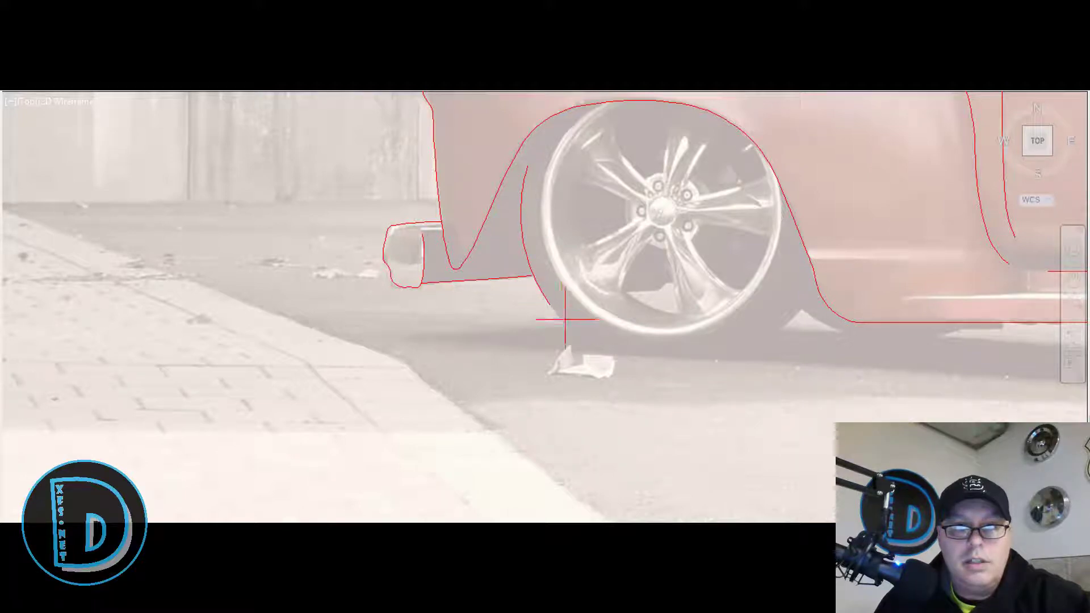
pyautogui.click(615, 348)
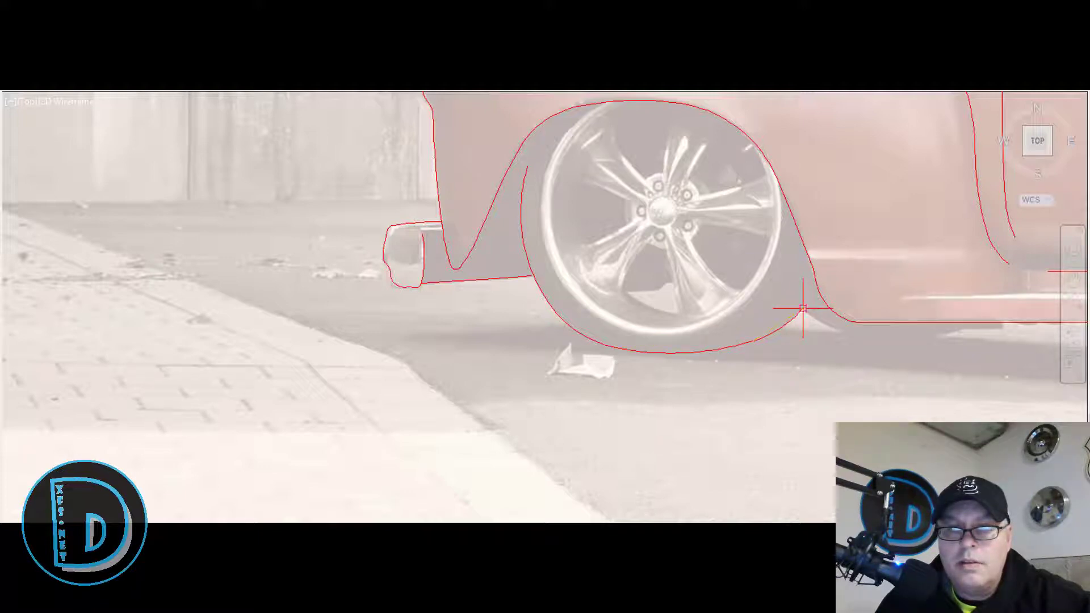
# Trace the far-side front tire's visible lower edge from the near tire's outline to the lower body line.
pyautogui.scroll(-4, 573, 281)
pyautogui.scroll(4, 666, 251)
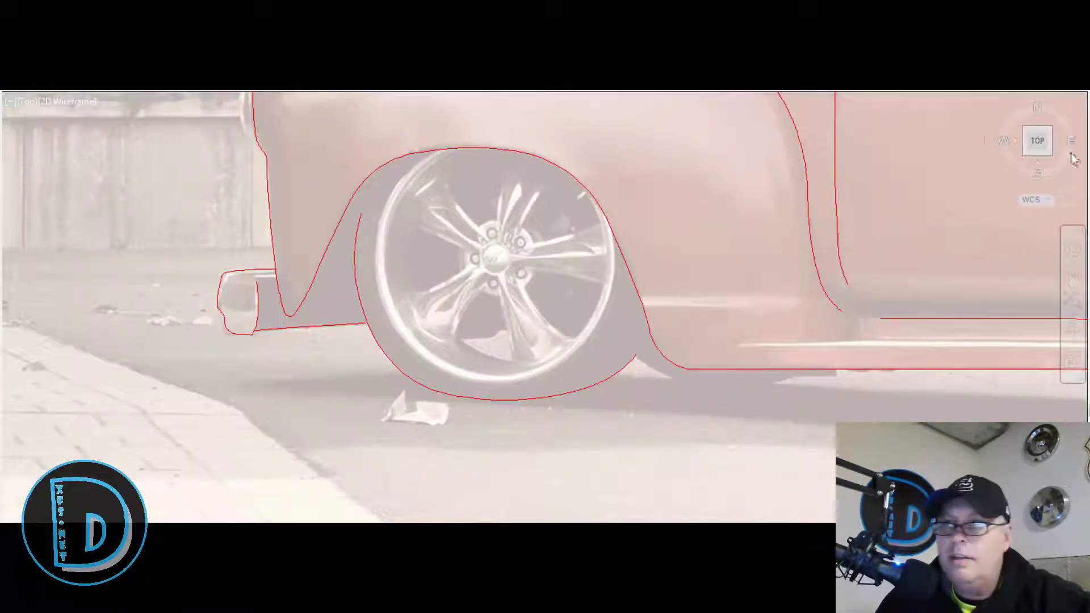
pyautogui.click(661, 374)
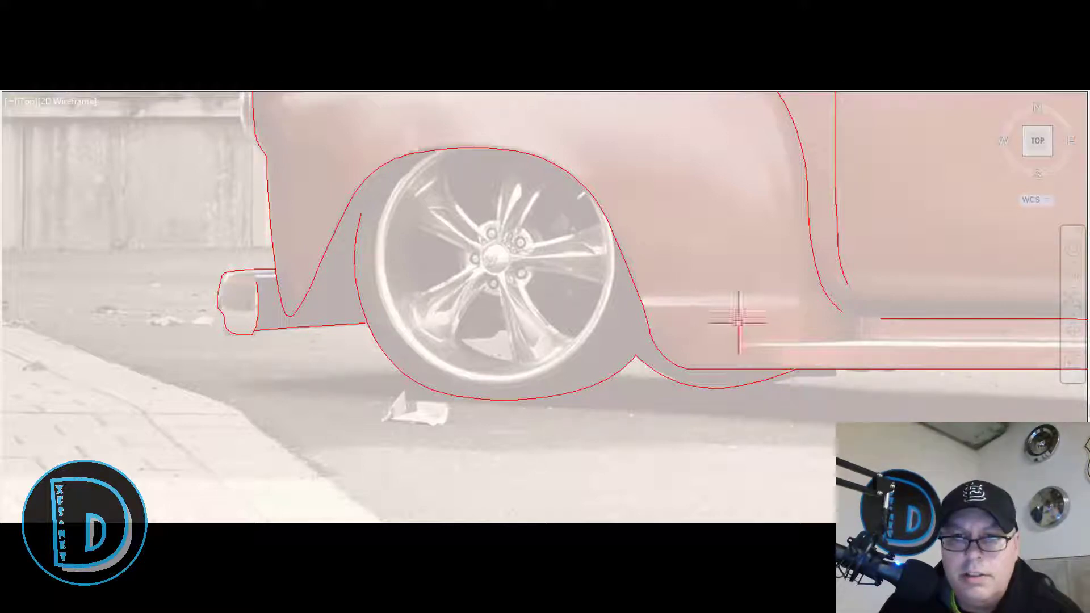
pyautogui.scroll(6, 784, 375)
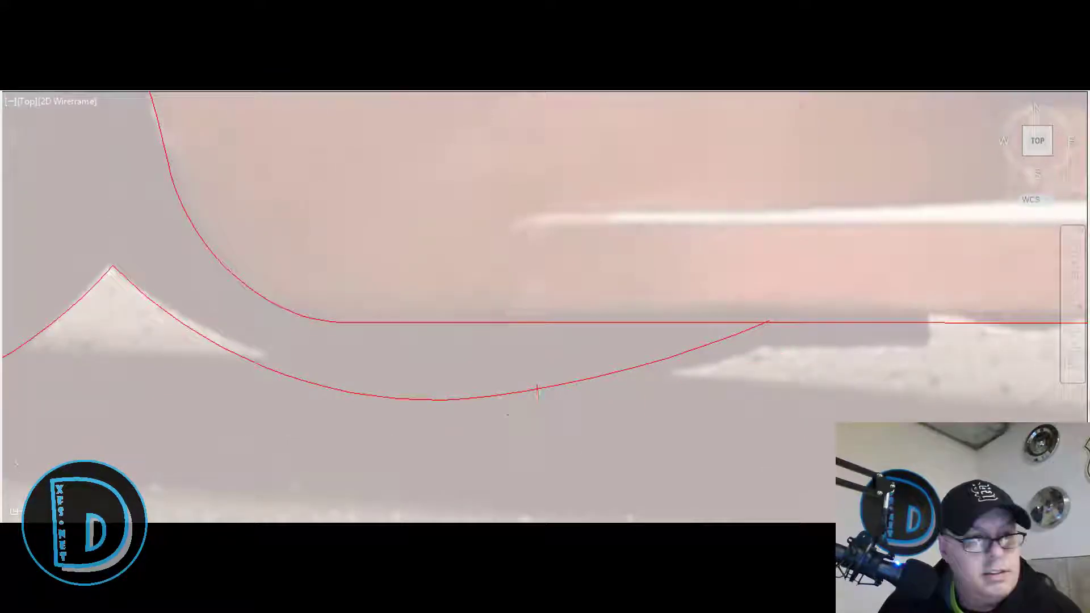
pyautogui.scroll(-7, 338, 431)
# Reshape the near front tire's bottom arcs by moving the bottom arc's midpoint and its shared endpoints to fit the tire edge.
pyautogui.scroll(5, 377, 435)
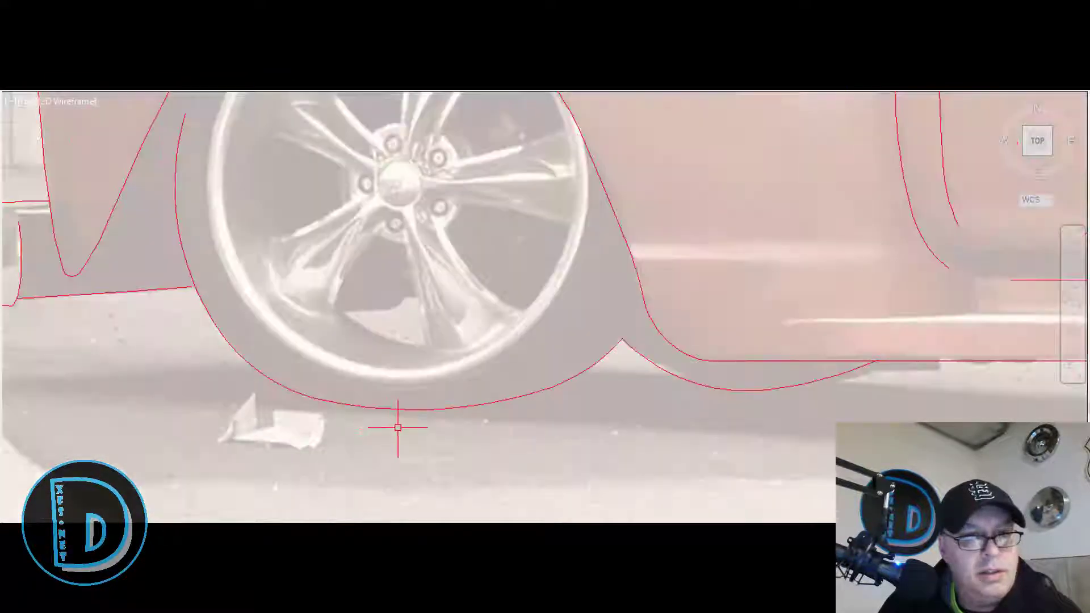
pyautogui.click(397, 427)
pyautogui.click(358, 390)
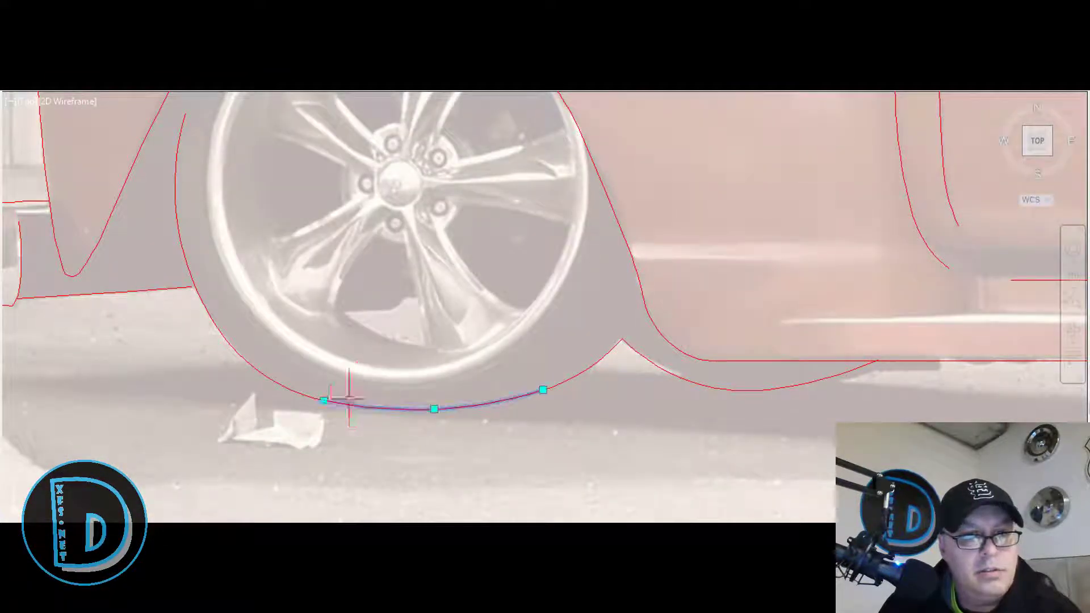
pyautogui.click(295, 392)
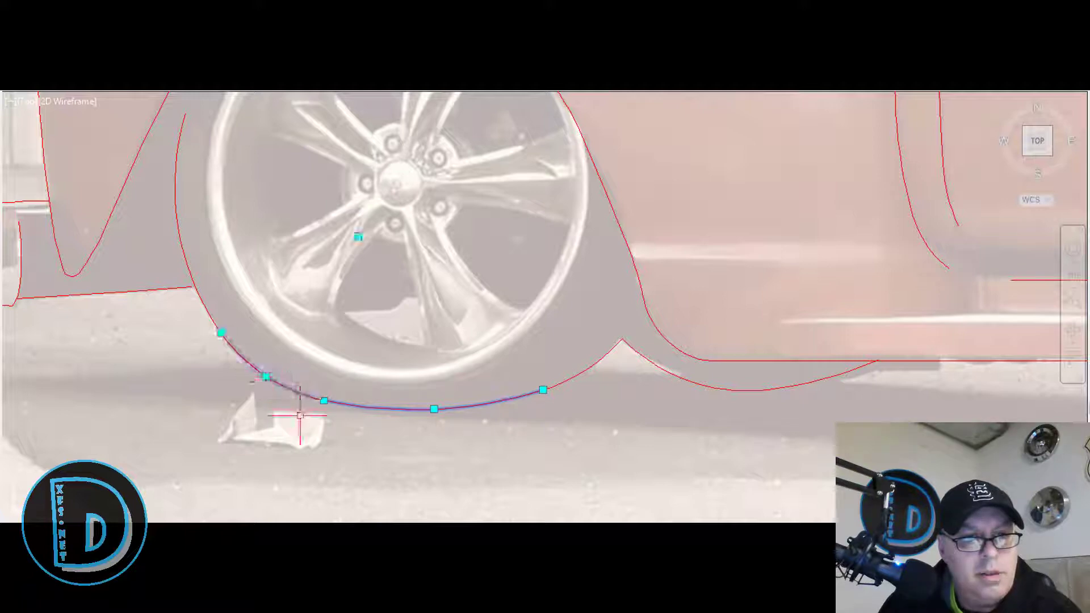
pyautogui.click(334, 407)
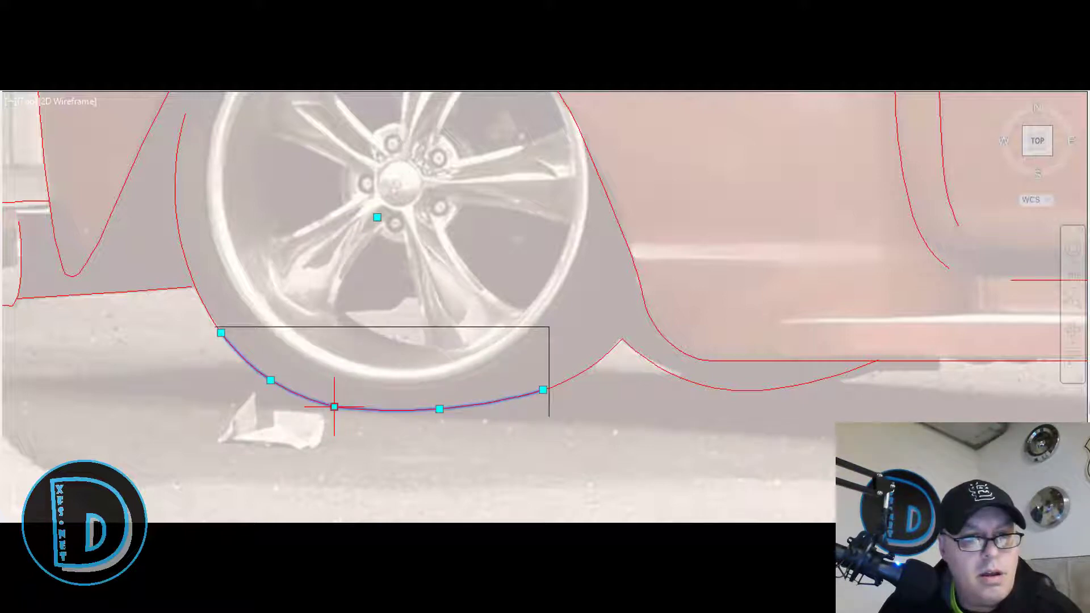
pyautogui.click(440, 409)
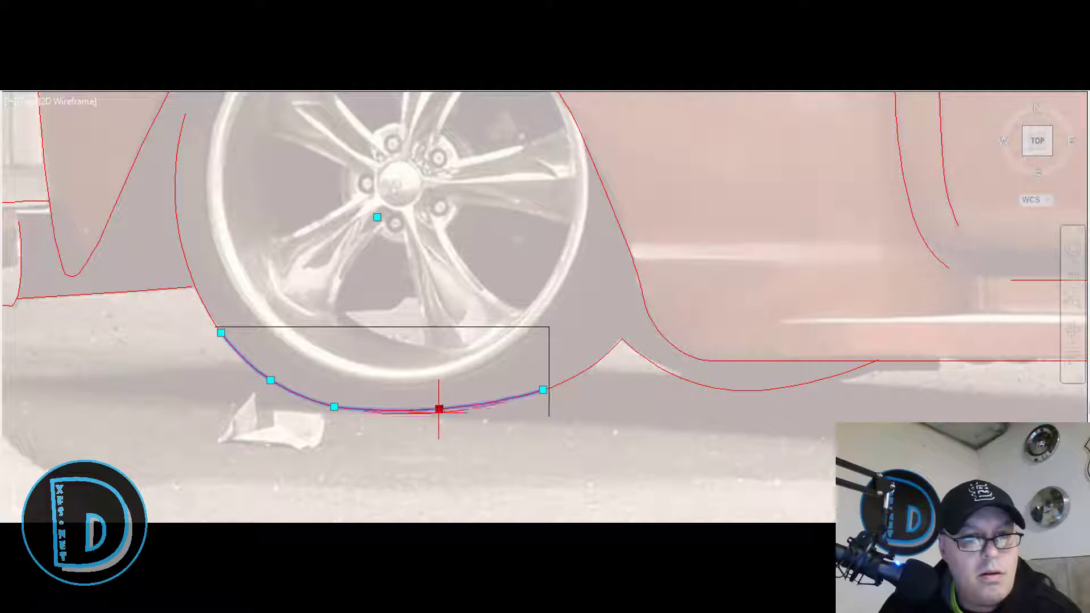
pyautogui.click(440, 414)
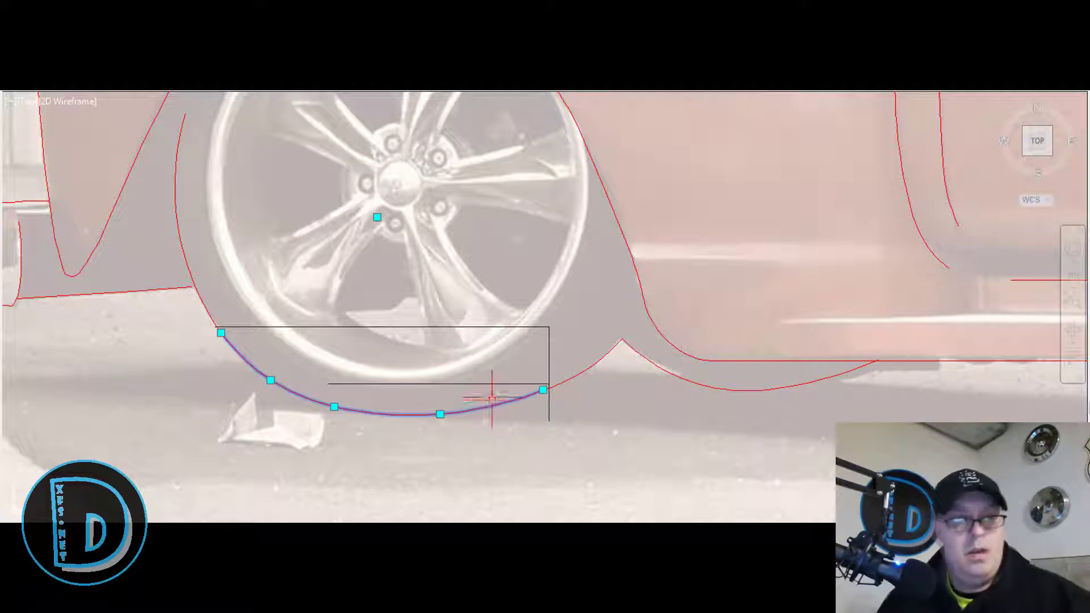
pyautogui.press('Escape')
pyautogui.click(543, 389)
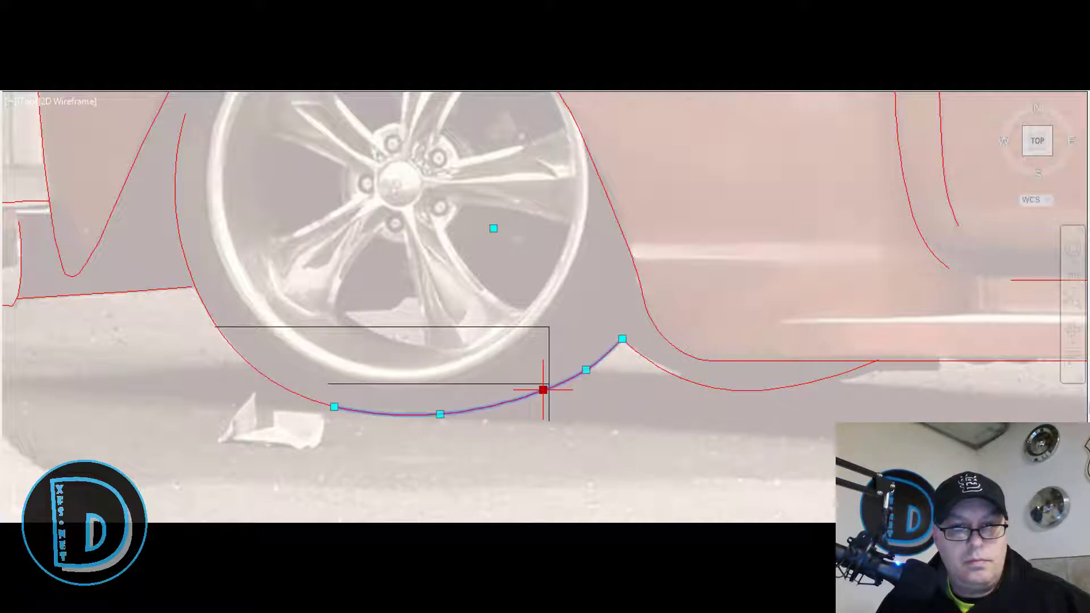
pyautogui.click(544, 390)
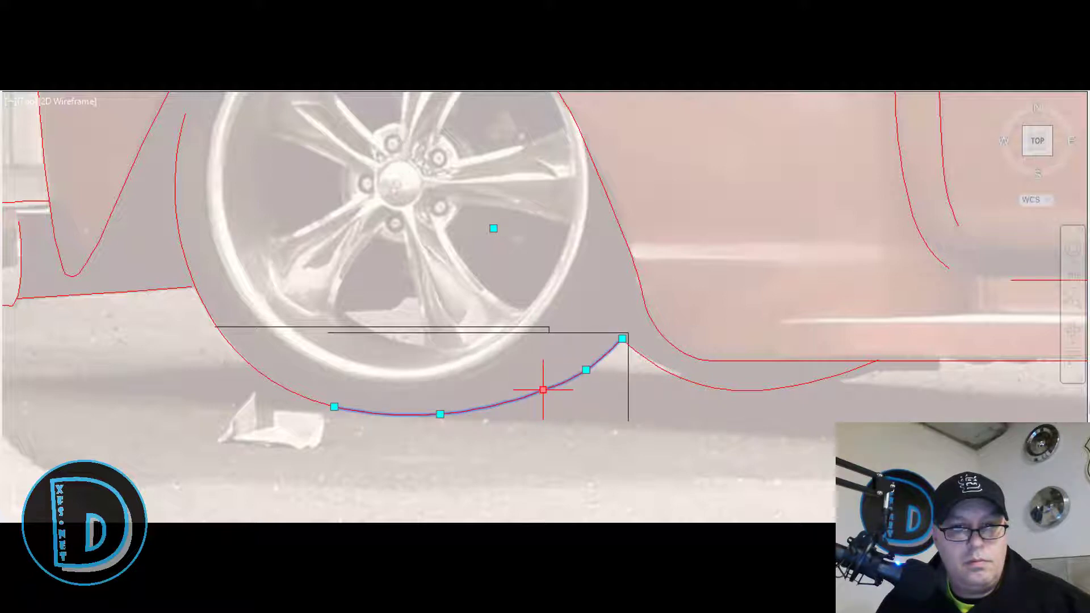
pyautogui.press('Escape')
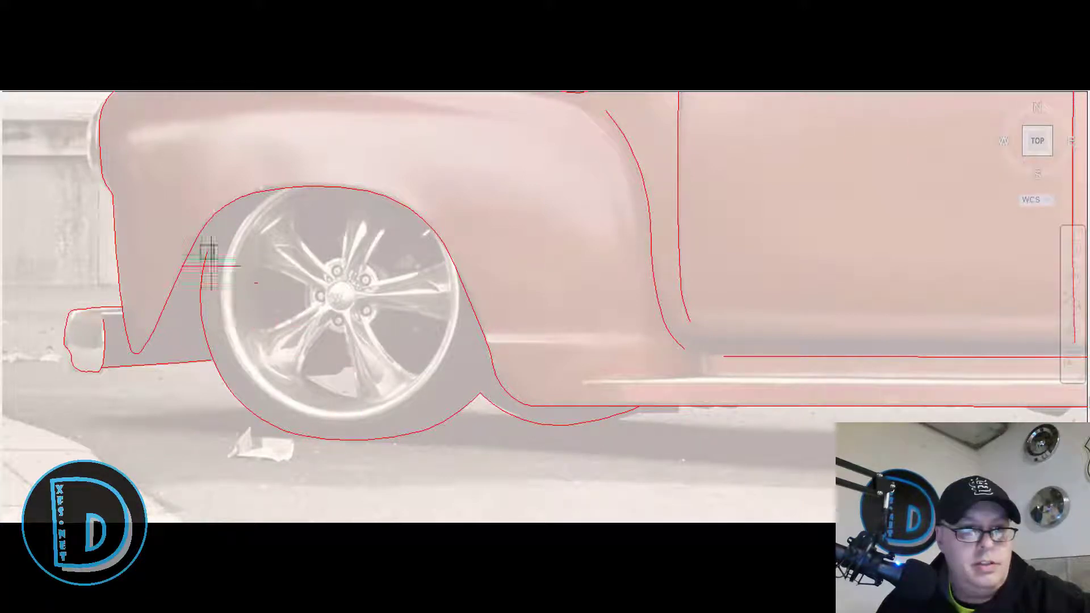
# Draw an arc ahead of the near front tire, from the tip of its outline to just below the lower body line.
pyautogui.scroll(2, 181, 301)
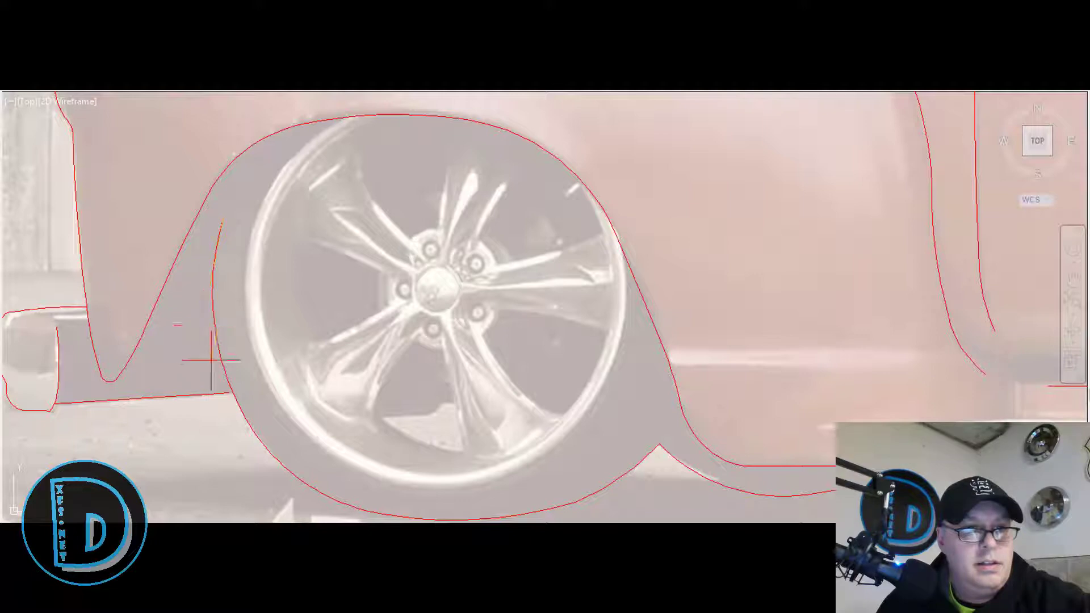
pyautogui.click(200, 301)
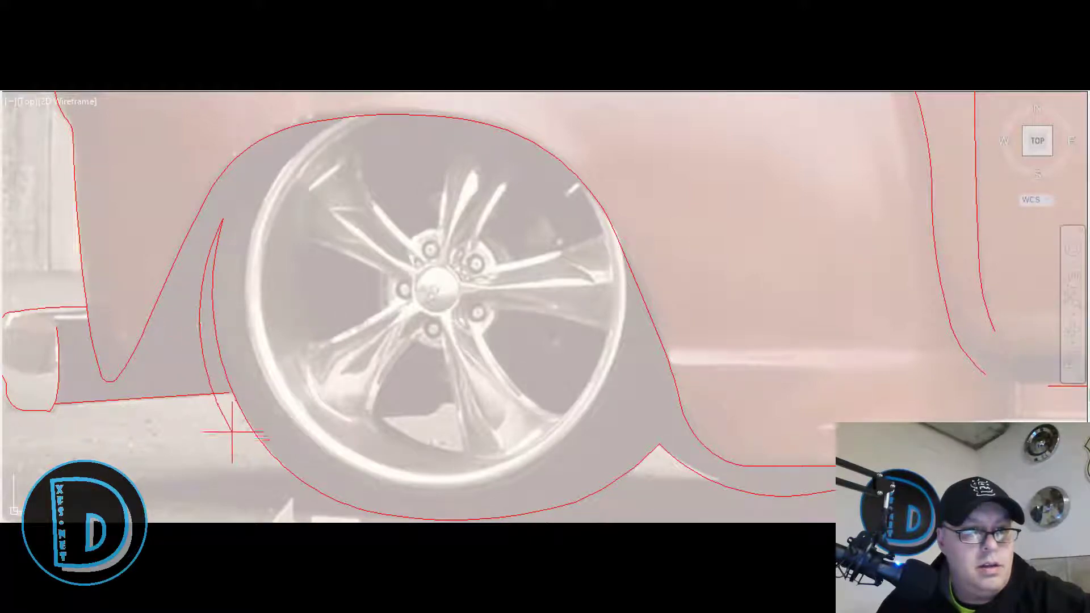
pyautogui.click(232, 432)
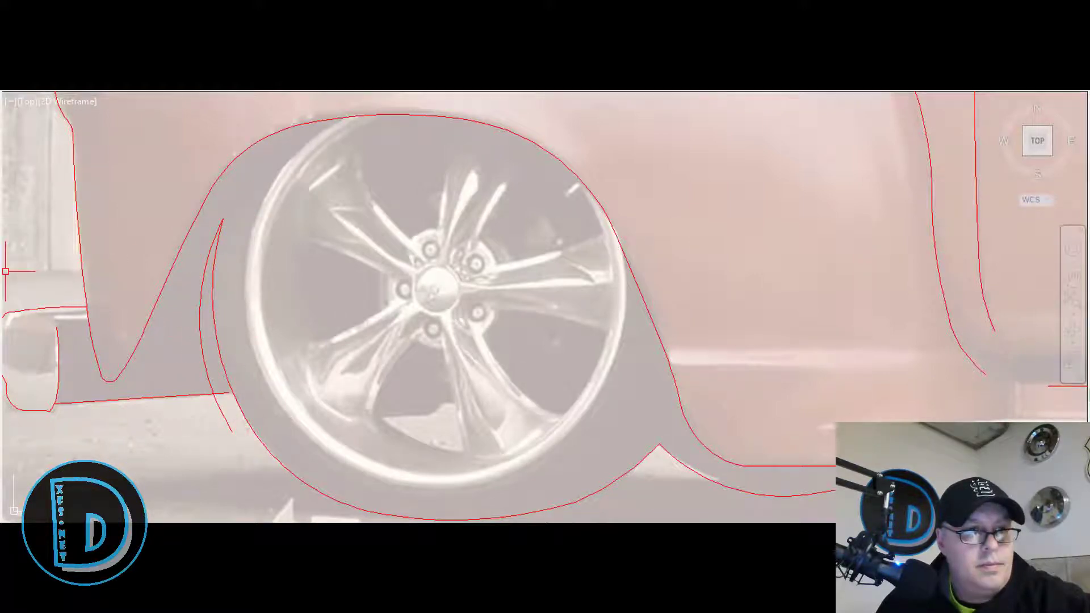
# Try to trim the new arc in front of the tire against the lower body line and the tire outline.
pyautogui.click(271, 507)
pyautogui.click(186, 369)
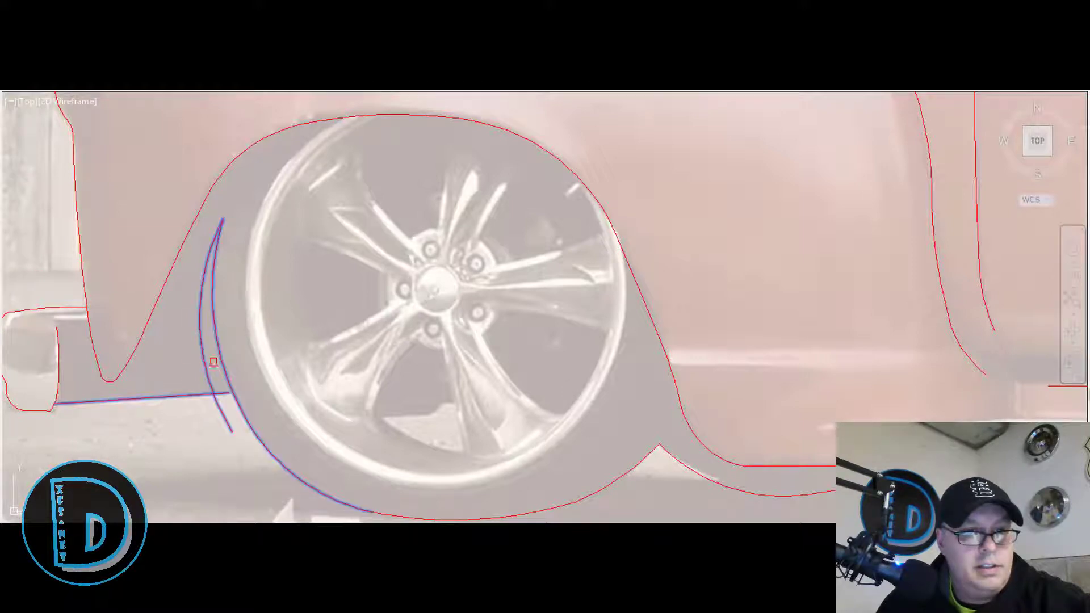
pyautogui.press('Return')
pyautogui.click(208, 365)
pyautogui.press('Escape')
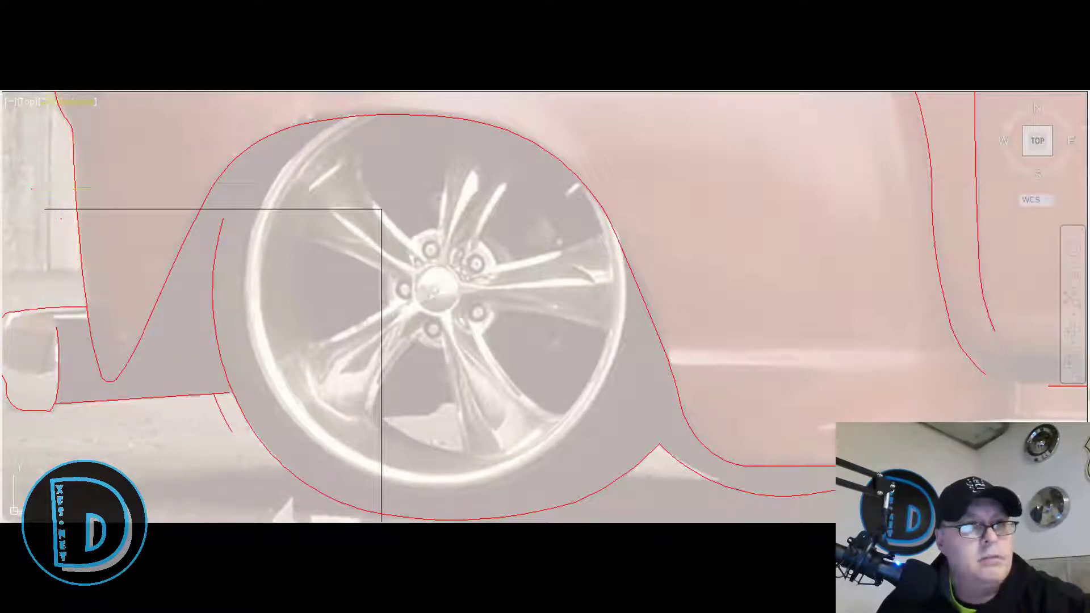
pyautogui.hotkey('ctrl', 'z')
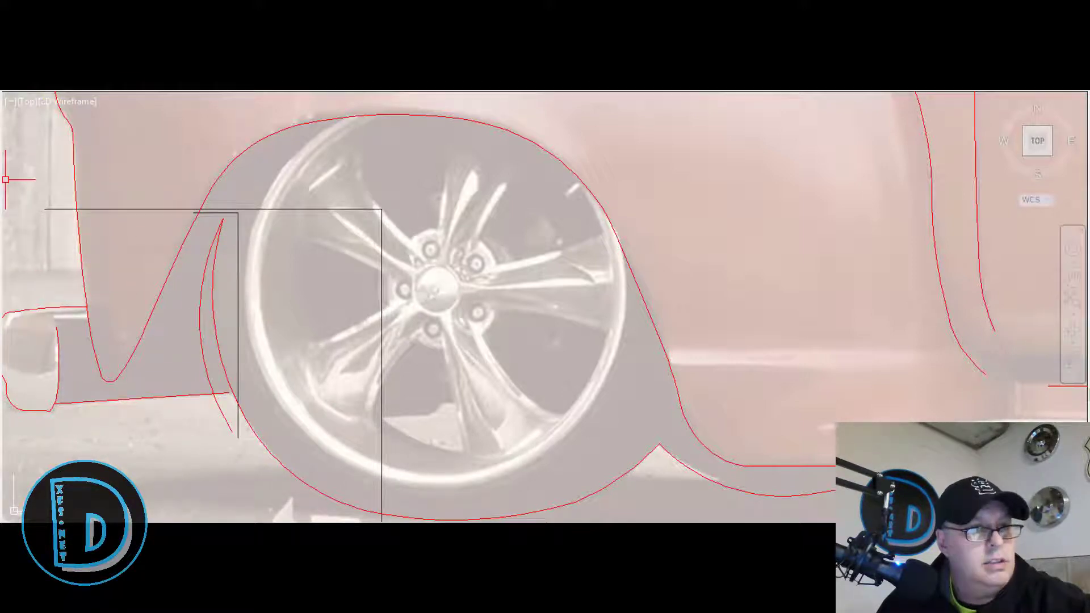
# Trim off the new arc's tail below the lower body line and the line's short segment between the arc and the tire.
pyautogui.click(181, 366)
pyautogui.press('Return')
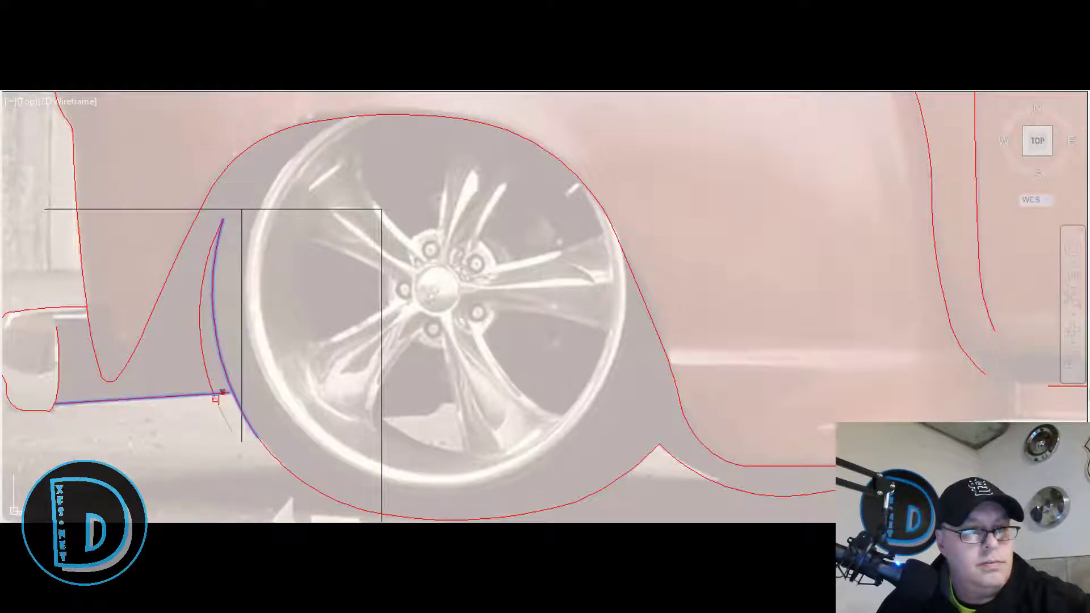
pyautogui.click(224, 393)
pyautogui.click(218, 399)
pyautogui.press('Return')
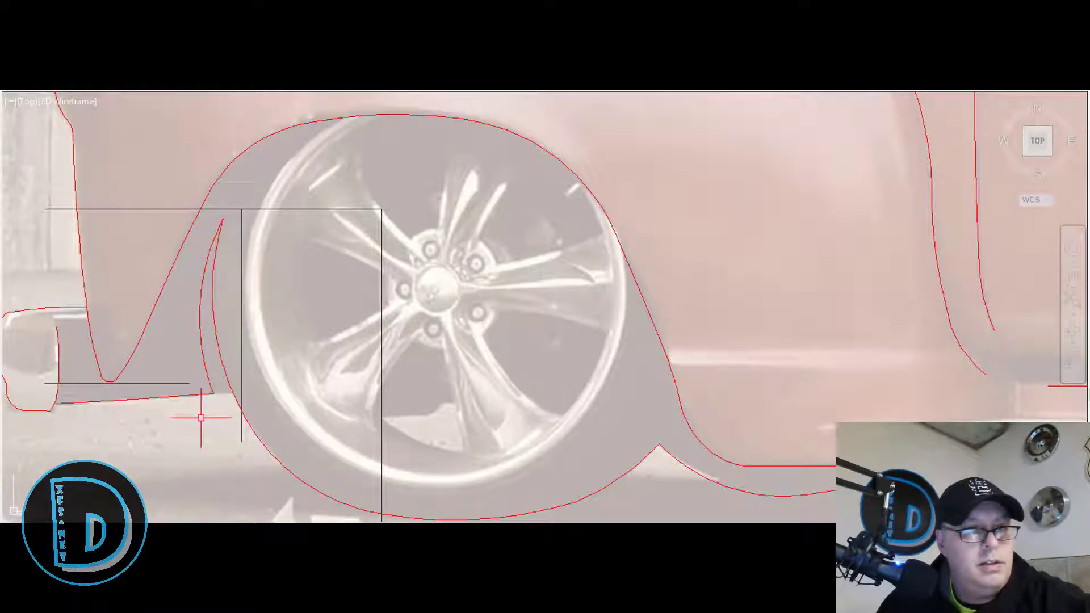
# Examine the traced front wheel area and the whole truck outline for parts still untraced.
pyautogui.scroll(-2, 190, 436)
pyautogui.scroll(-2, 190, 447)
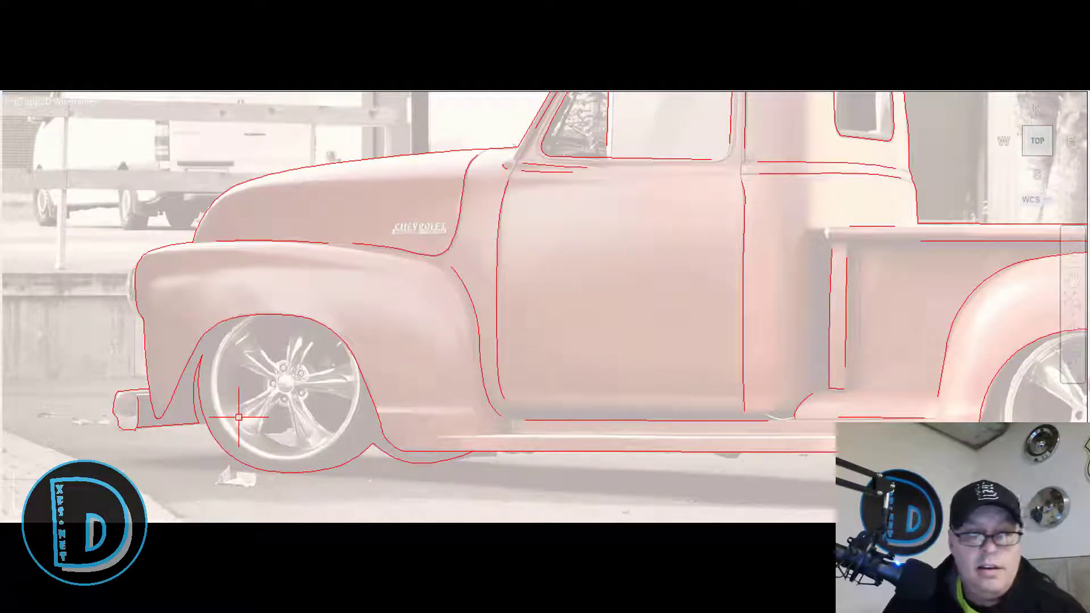
pyautogui.scroll(2, 367, 457)
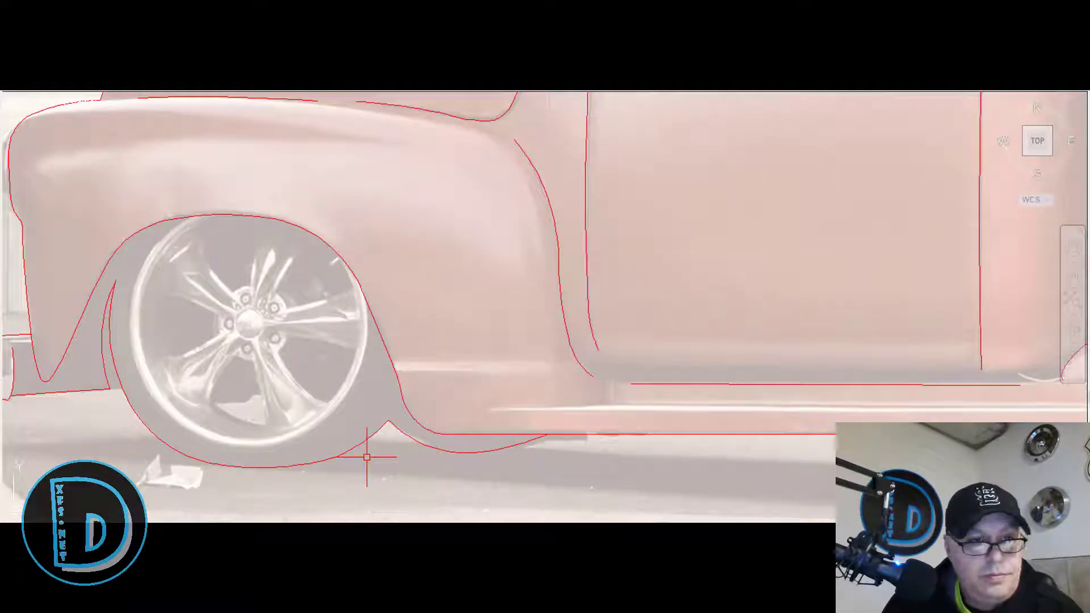
pyautogui.scroll(2, 280, 480)
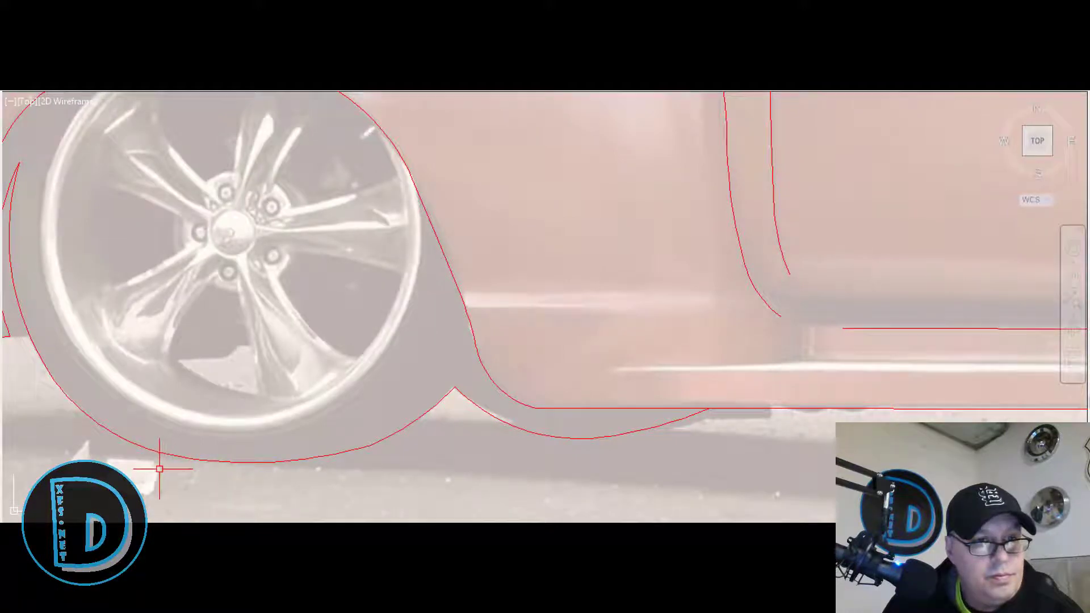
pyautogui.scroll(-2, 138, 453)
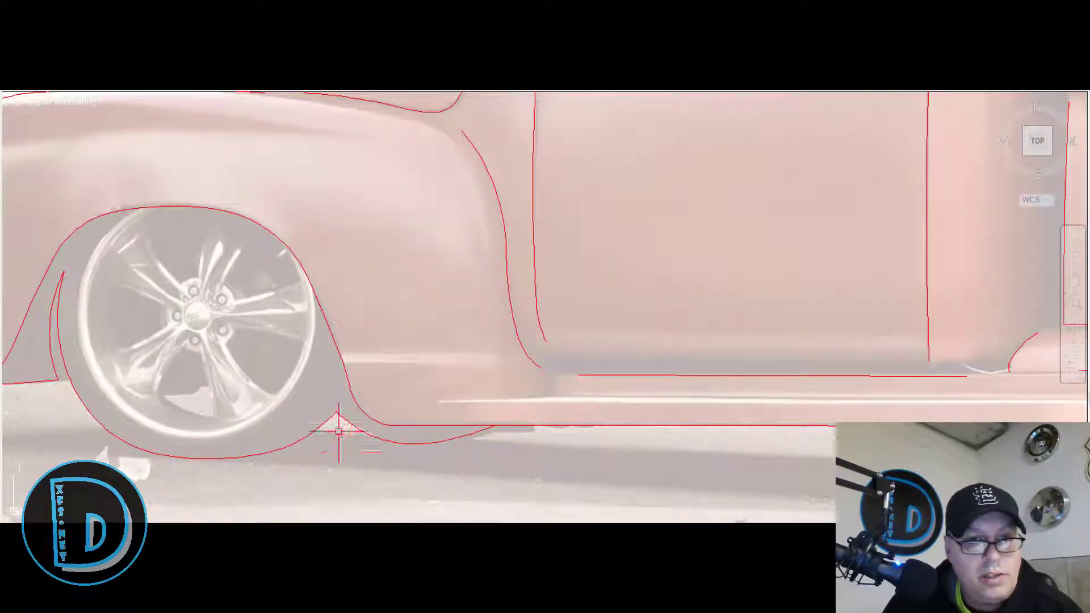
pyautogui.scroll(-2, 183, 450)
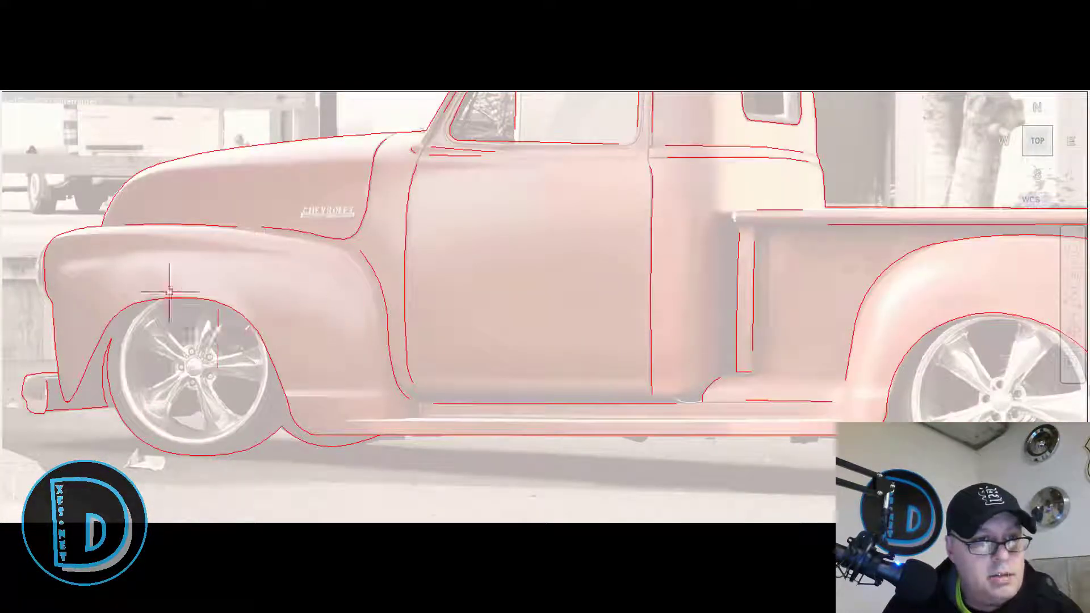
pyautogui.scroll(-4, 127, 370)
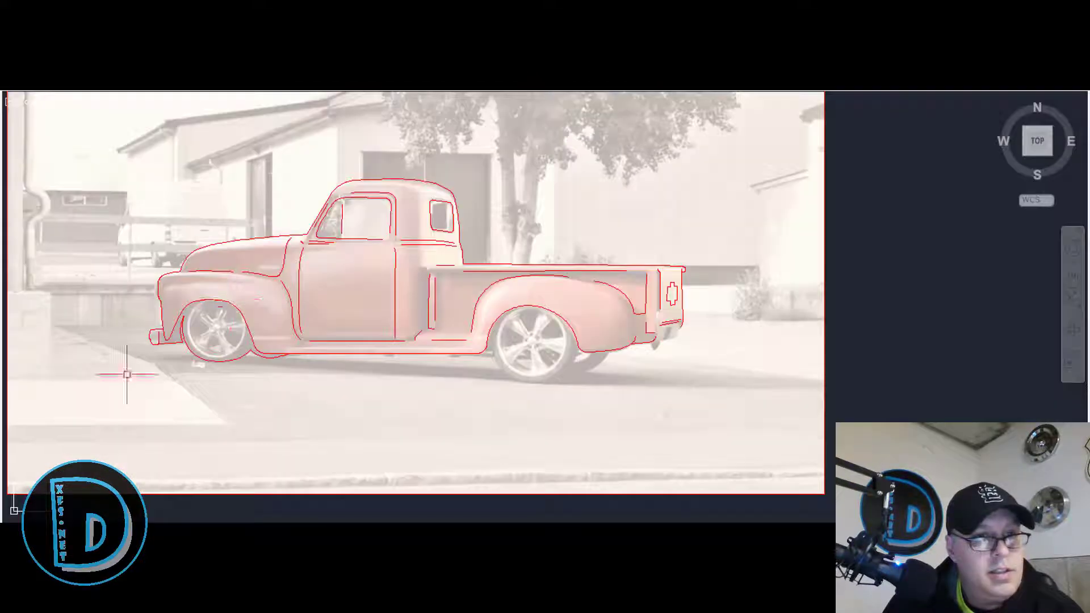
pyautogui.scroll(4, 185, 317)
pyautogui.scroll(3, 186, 317)
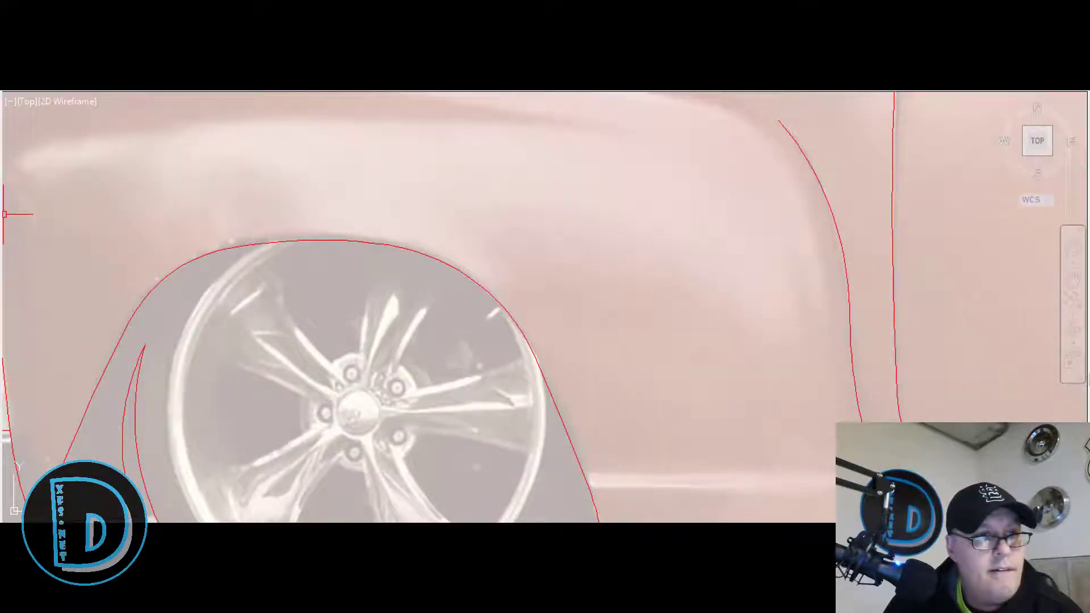
pyautogui.scroll(-2, 236, 250)
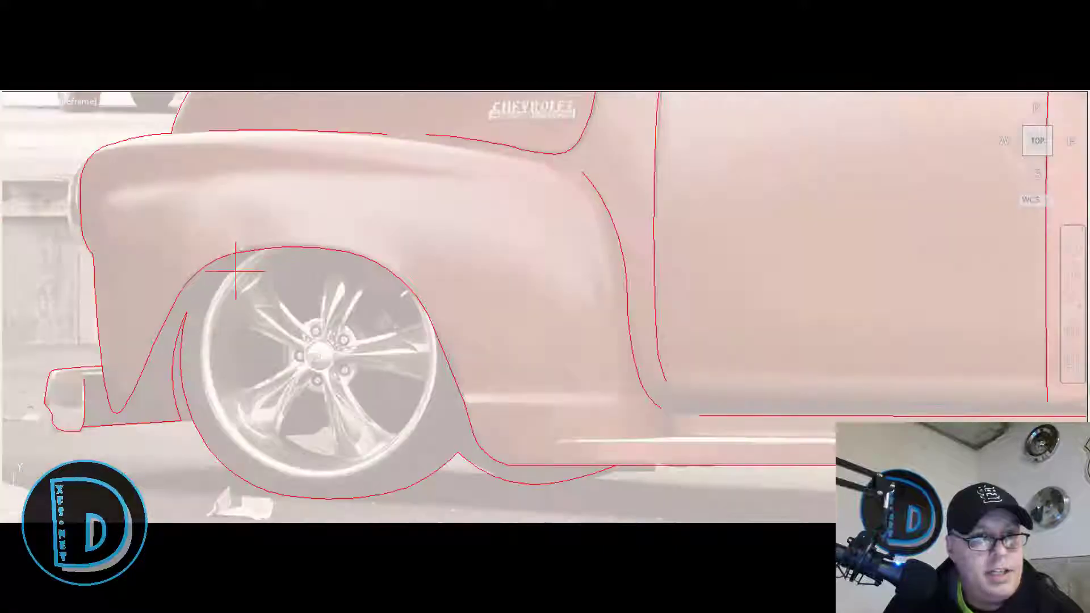
# Trace the front wheel rim's outer edge with connected arcs from its upper front around the bottom to the rear side.
pyautogui.scroll(2, 243, 244)
pyautogui.click(239, 260)
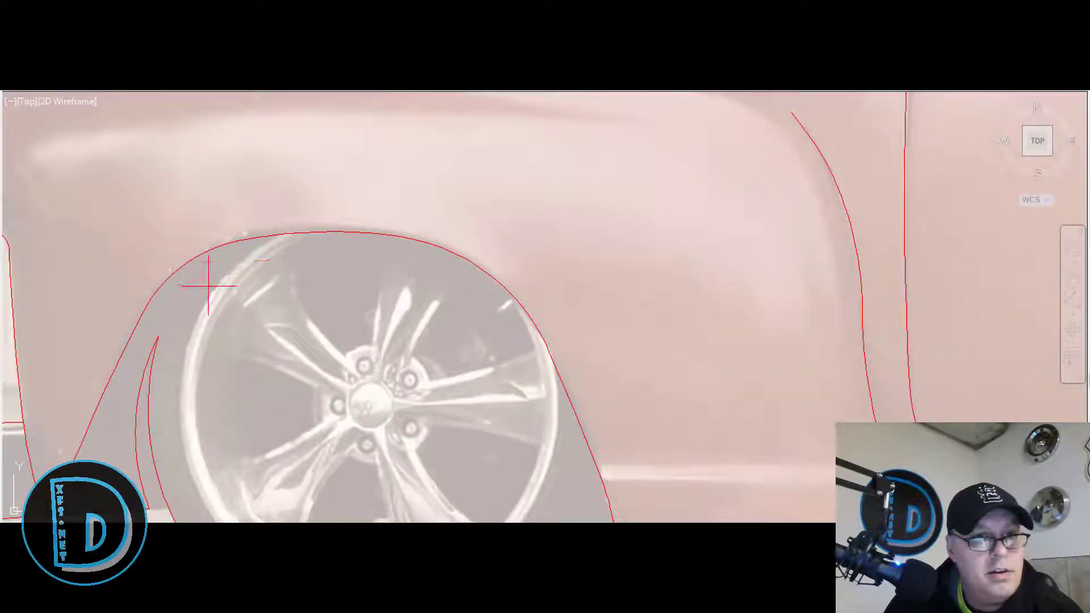
pyautogui.click(201, 310)
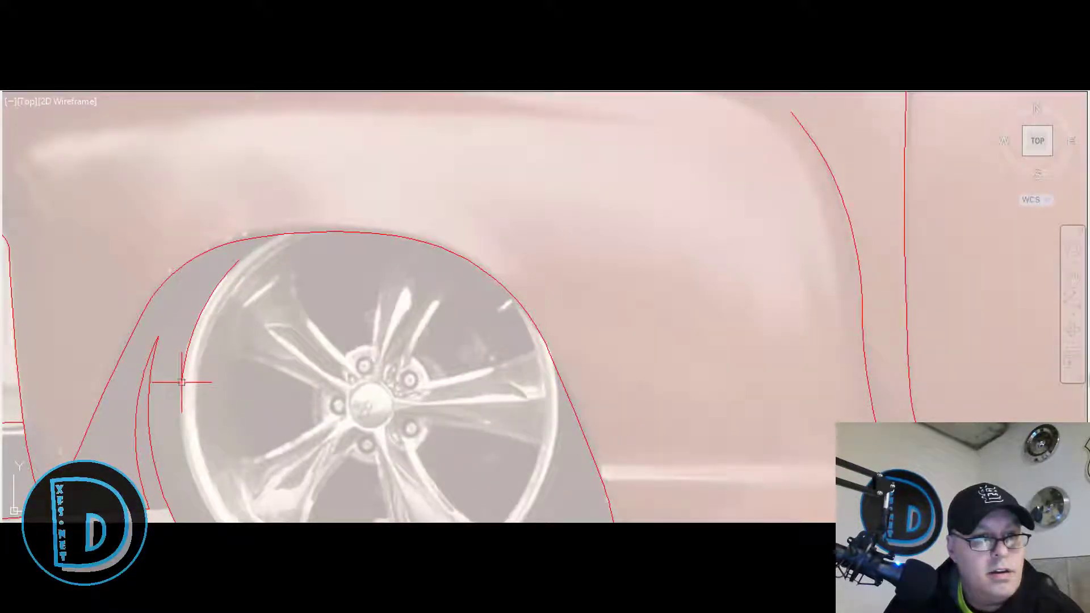
pyautogui.scroll(-3, 182, 381)
pyautogui.scroll(2, 209, 390)
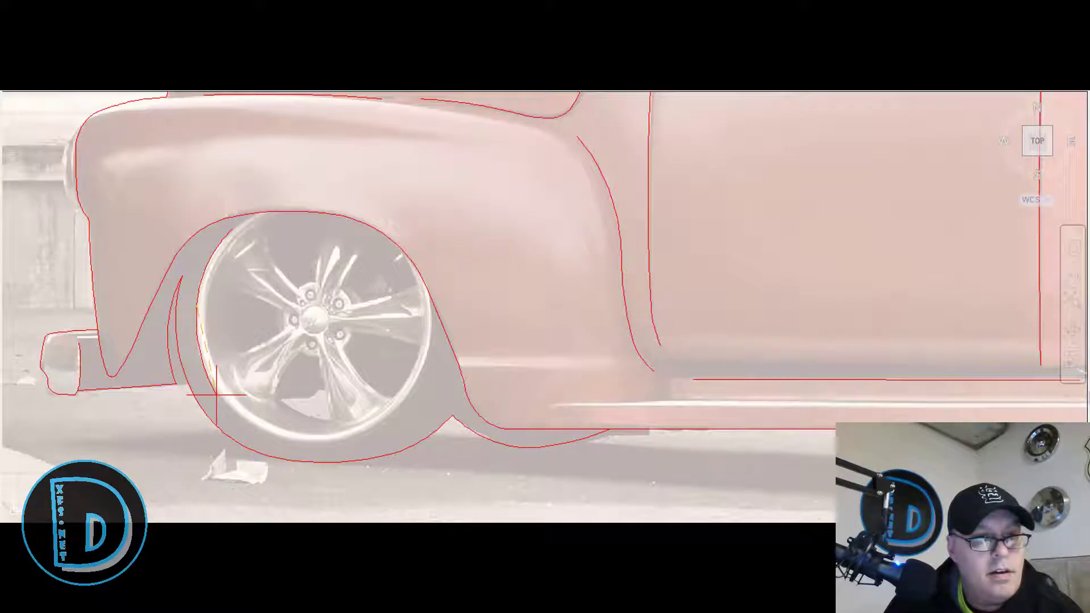
pyautogui.click(223, 400)
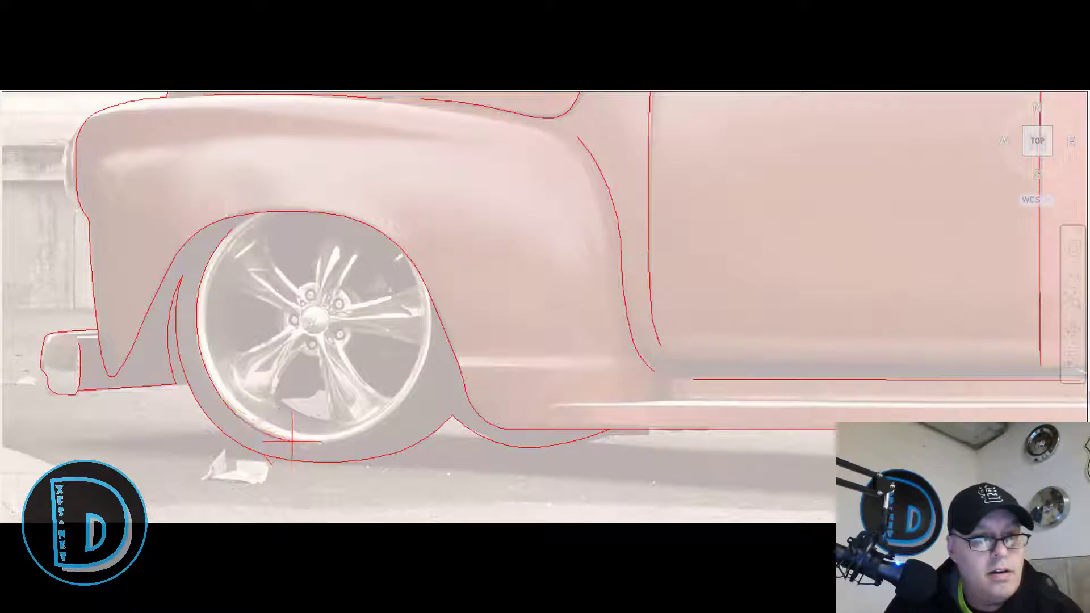
pyautogui.click(390, 417)
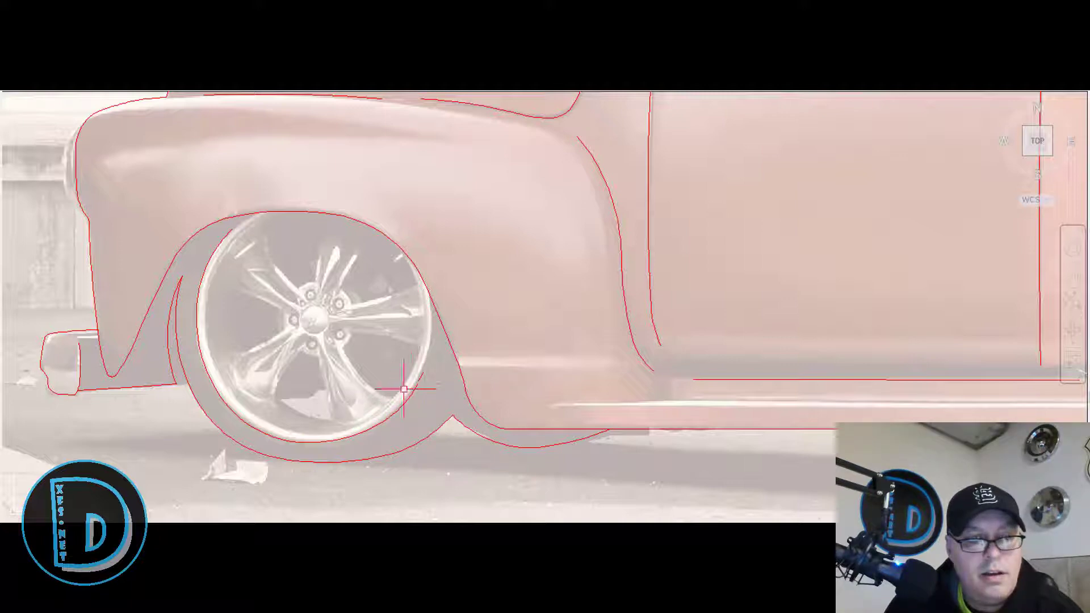
# Refine the rim's lower arcs by moving the bottom arc's midpoint and its shared endpoint with the front arc onto the rim edge.
pyautogui.click(358, 432)
pyautogui.scroll(4, 337, 441)
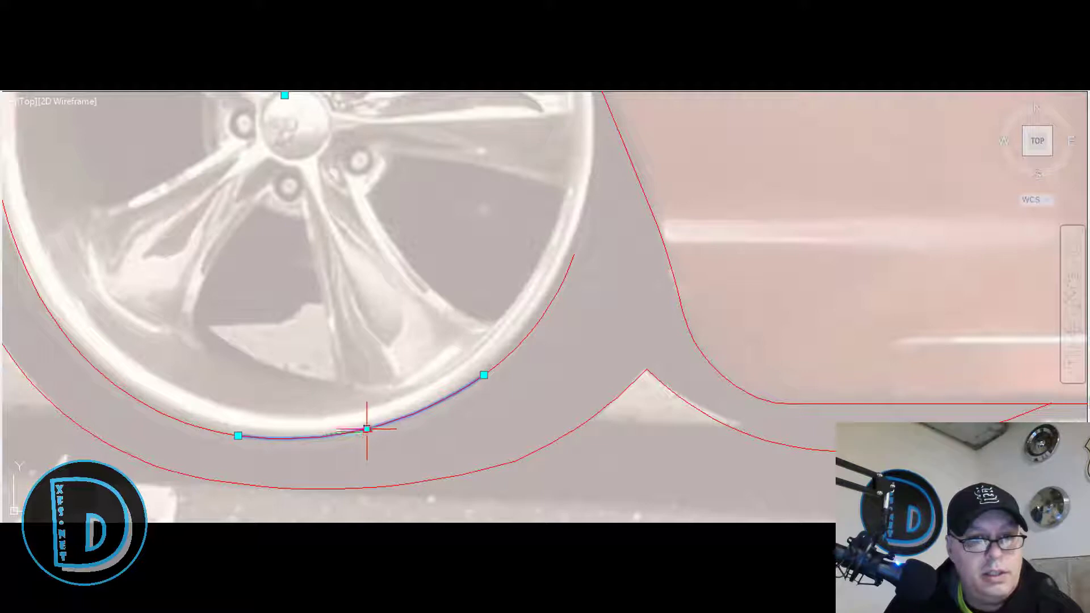
pyautogui.click(367, 431)
pyautogui.click(283, 448)
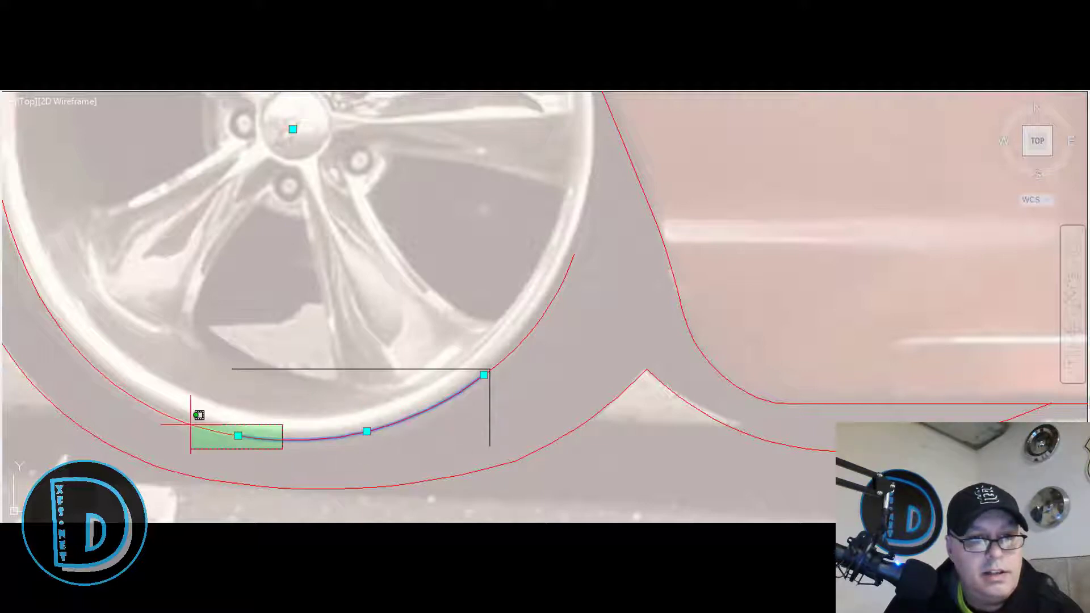
pyautogui.click(192, 424)
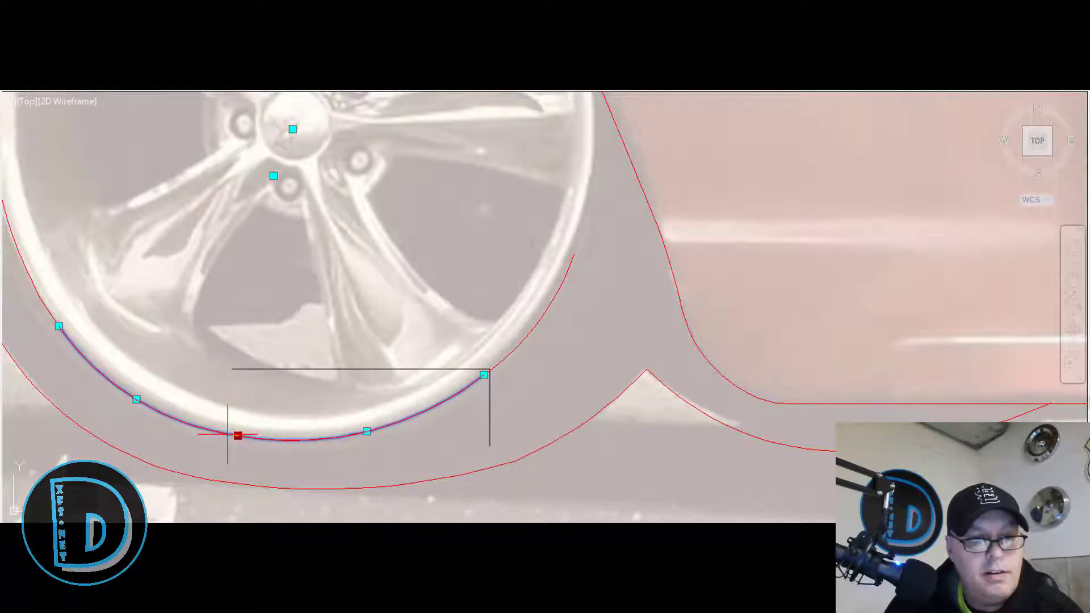
pyautogui.click(228, 435)
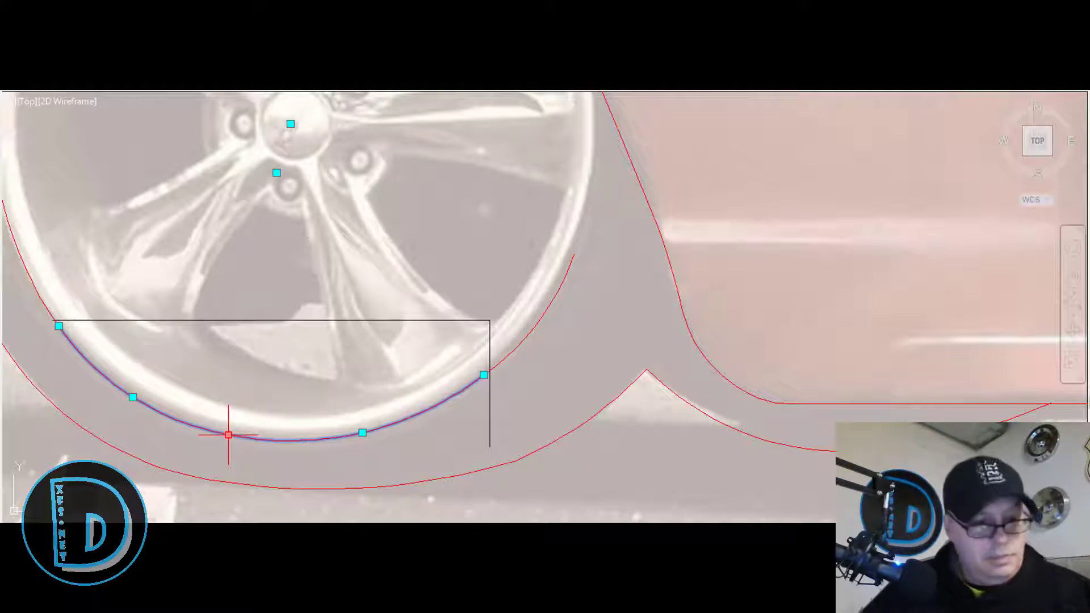
pyautogui.press('Escape')
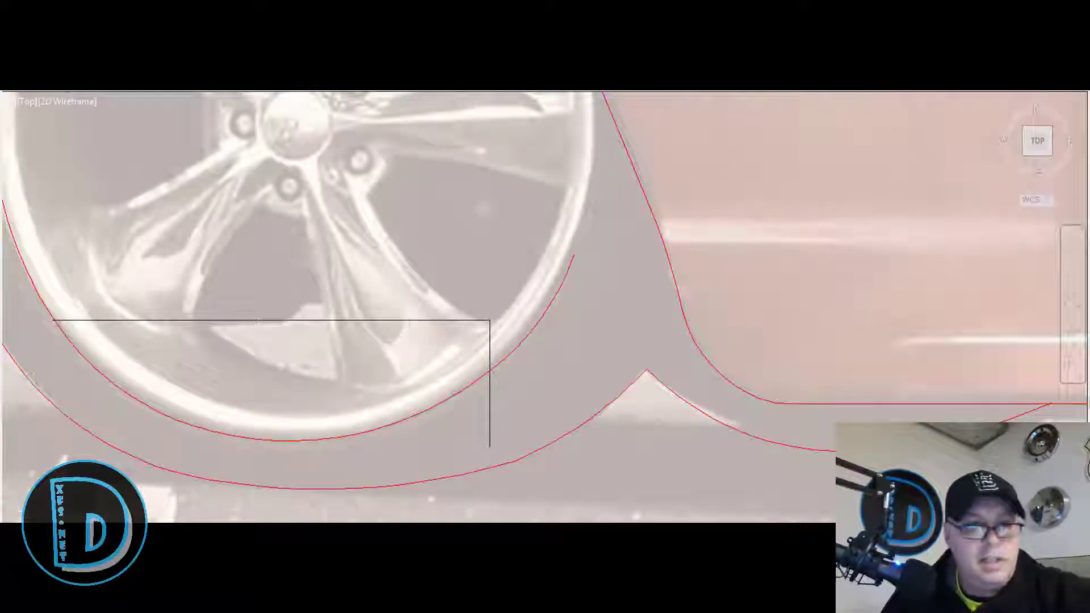
# Trace the front side of the wheel rim's inner edge with an arc.
pyautogui.scroll(-4, 407, 336)
pyautogui.scroll(2, 339, 315)
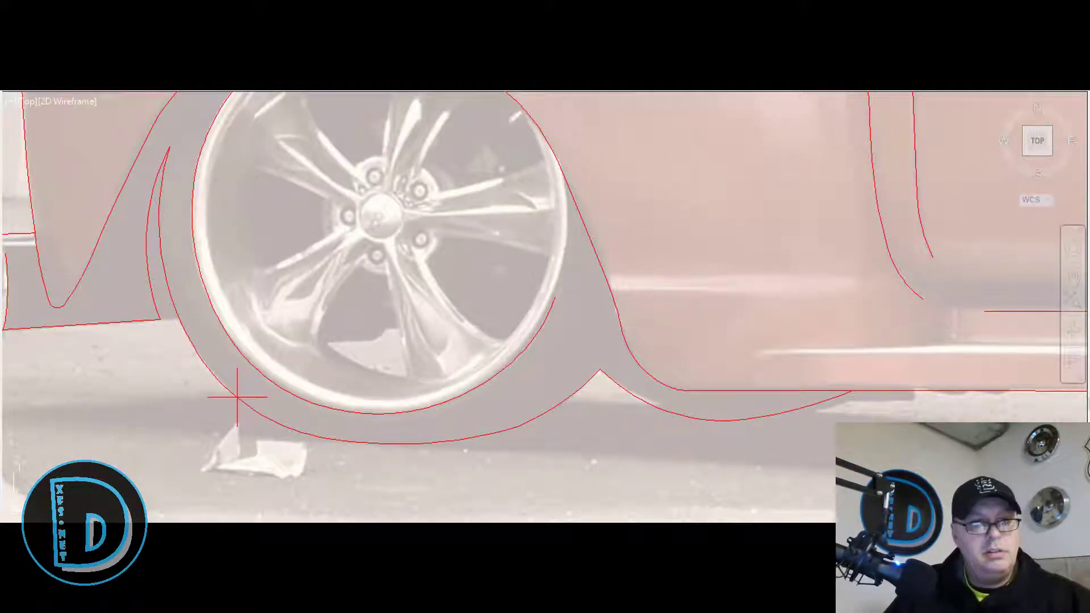
pyautogui.scroll(2, 309, 352)
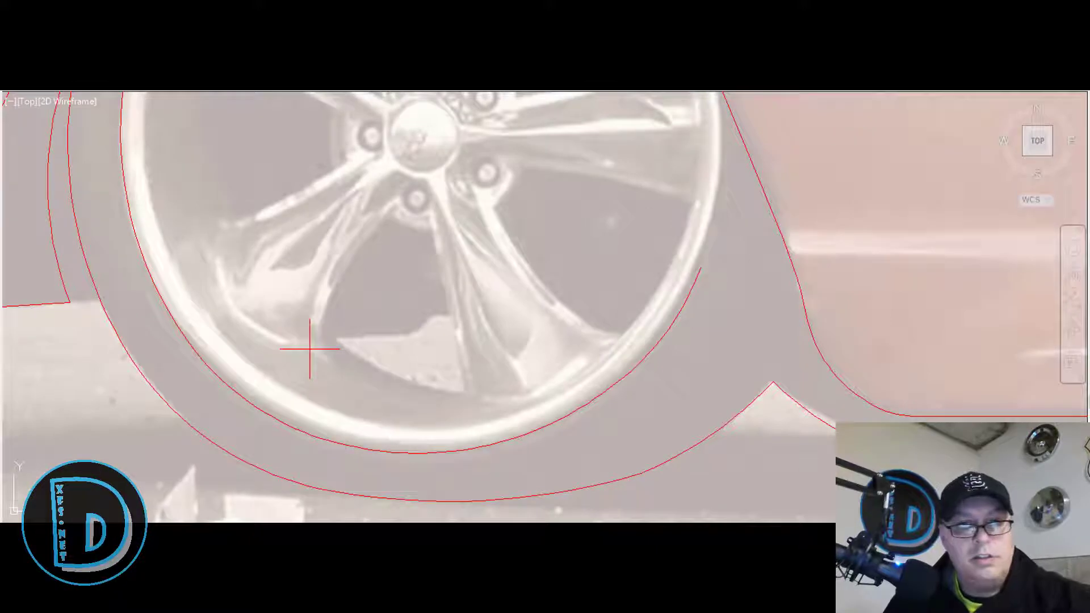
pyautogui.scroll(-2, 552, 252)
pyautogui.scroll(2, 584, 219)
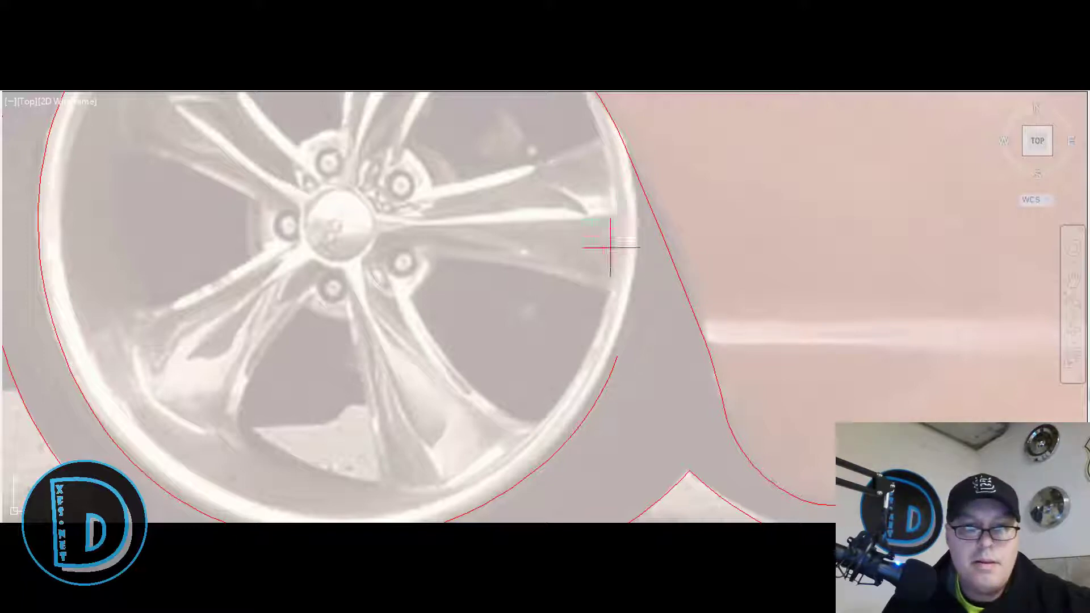
pyautogui.scroll(-1, 593, 287)
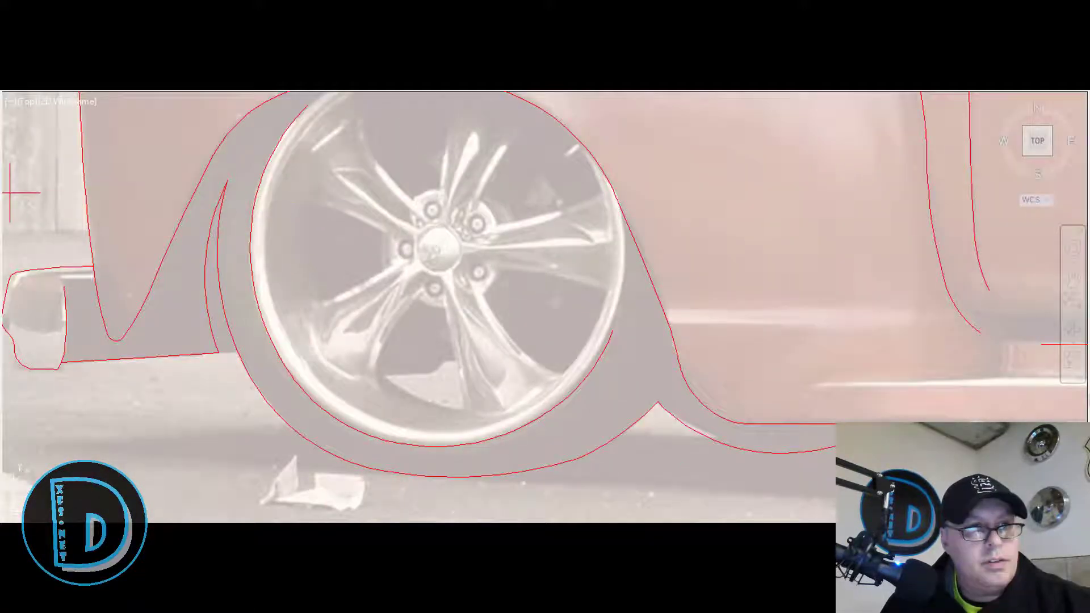
pyautogui.click(275, 304)
pyautogui.click(305, 368)
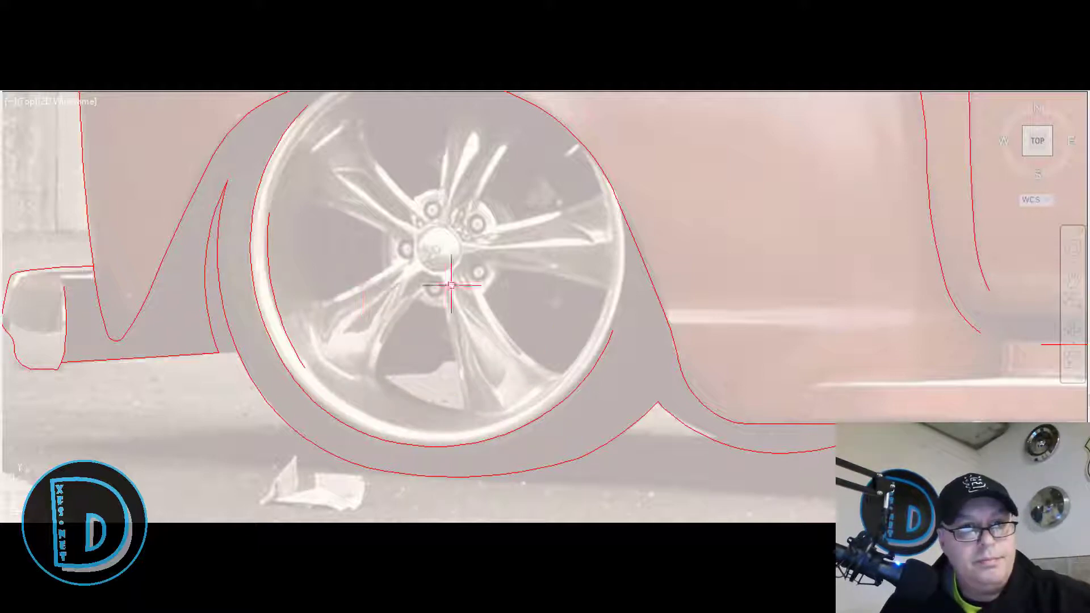
# Draw a circle around each of the five lug nuts surrounding the front wheel's centre cap.
pyautogui.scroll(-2, 392, 322)
pyautogui.scroll(2, 440, 203)
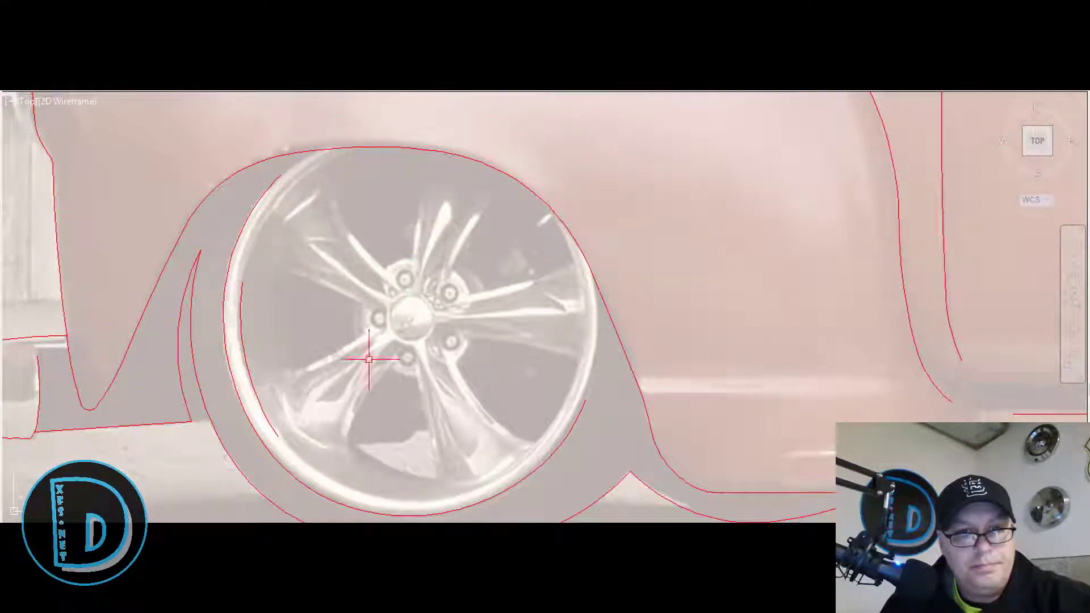
pyautogui.scroll(4, 377, 353)
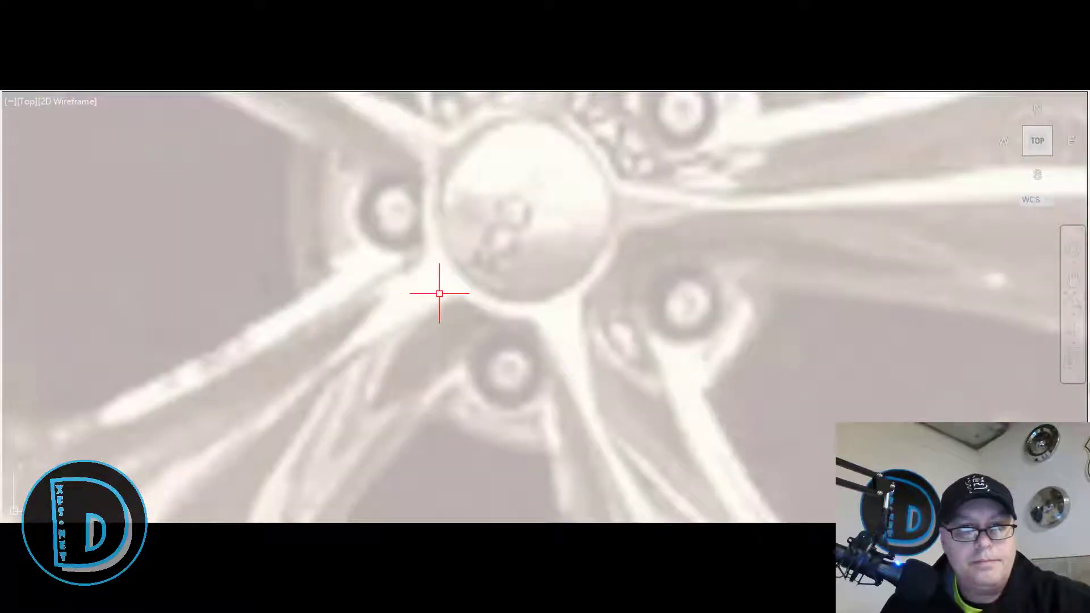
pyautogui.scroll(-2, 437, 296)
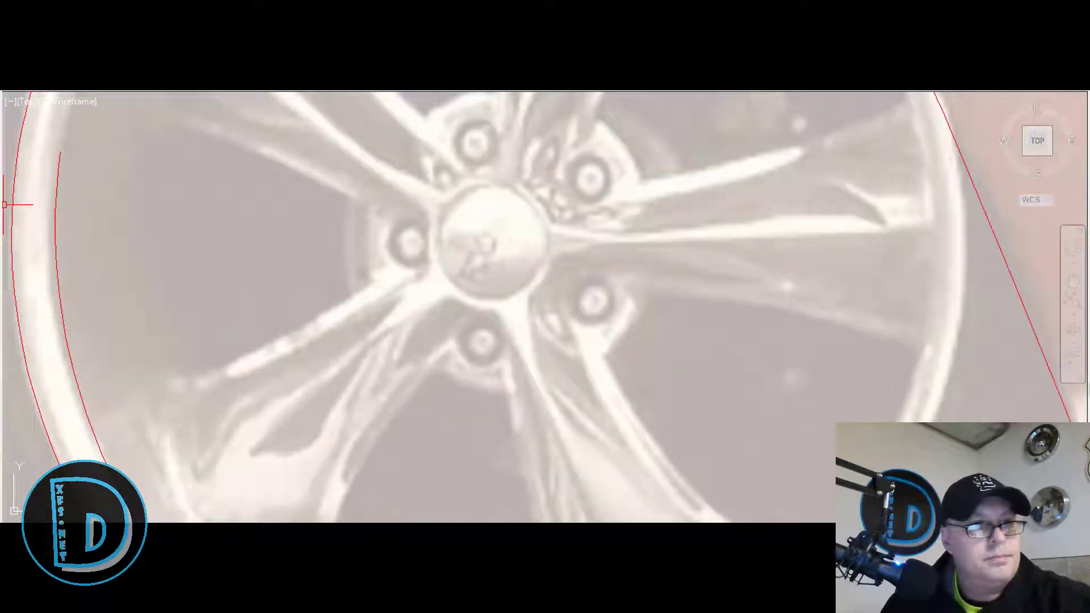
pyautogui.click(407, 244)
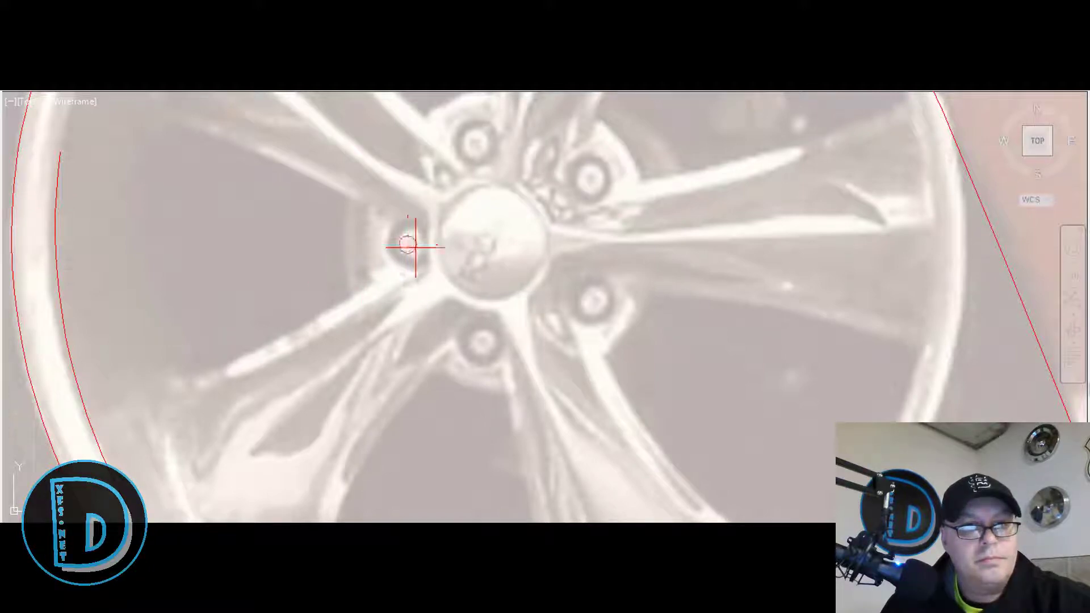
pyautogui.click(420, 256)
pyautogui.press('Return')
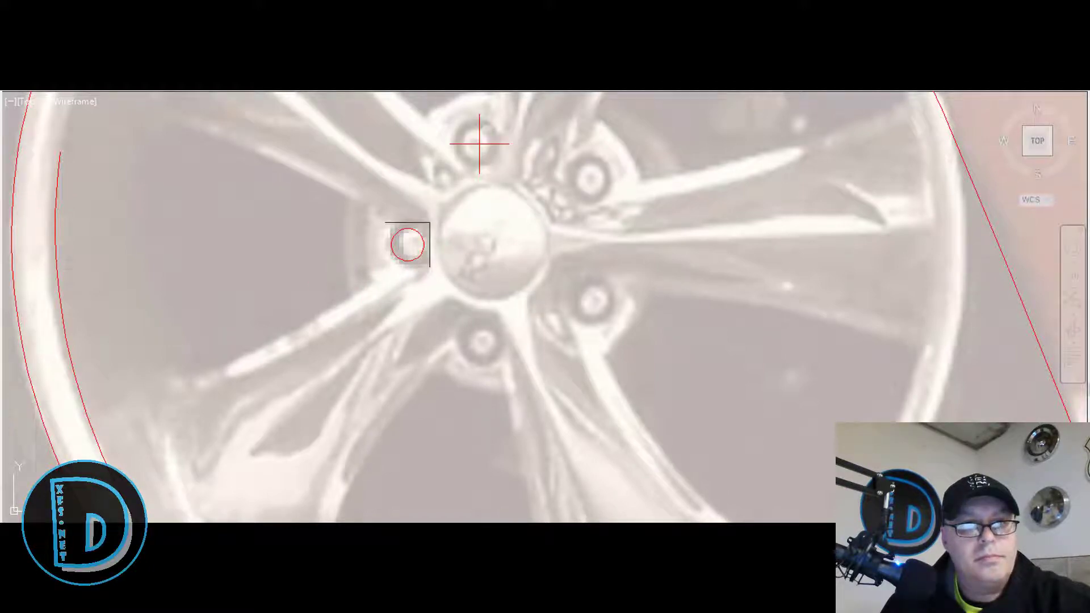
pyautogui.click(479, 144)
pyautogui.click(488, 158)
pyautogui.press('Return')
pyautogui.click(590, 181)
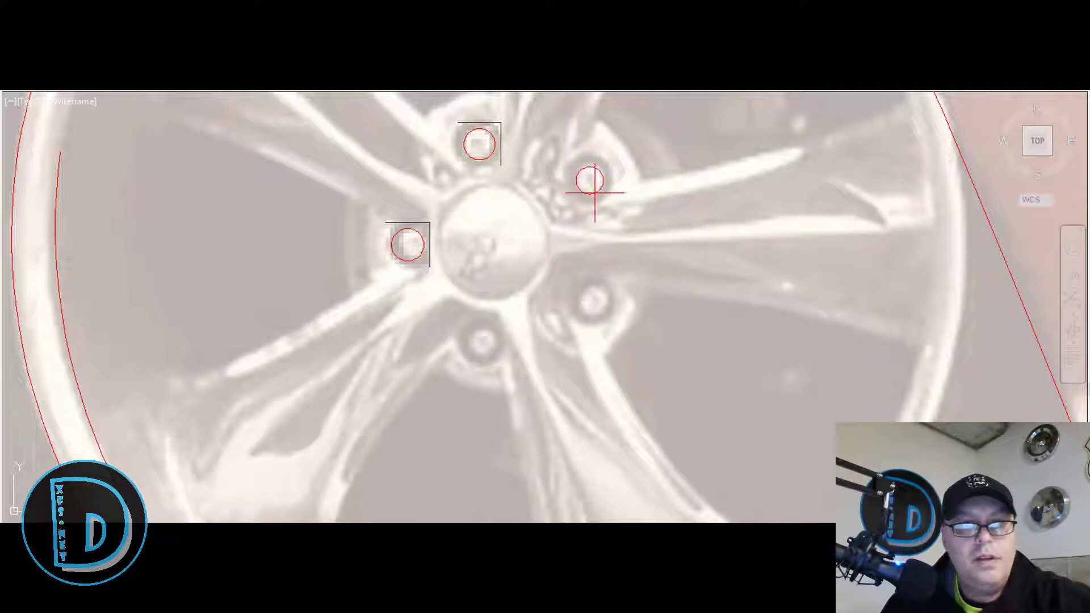
pyautogui.press('Return')
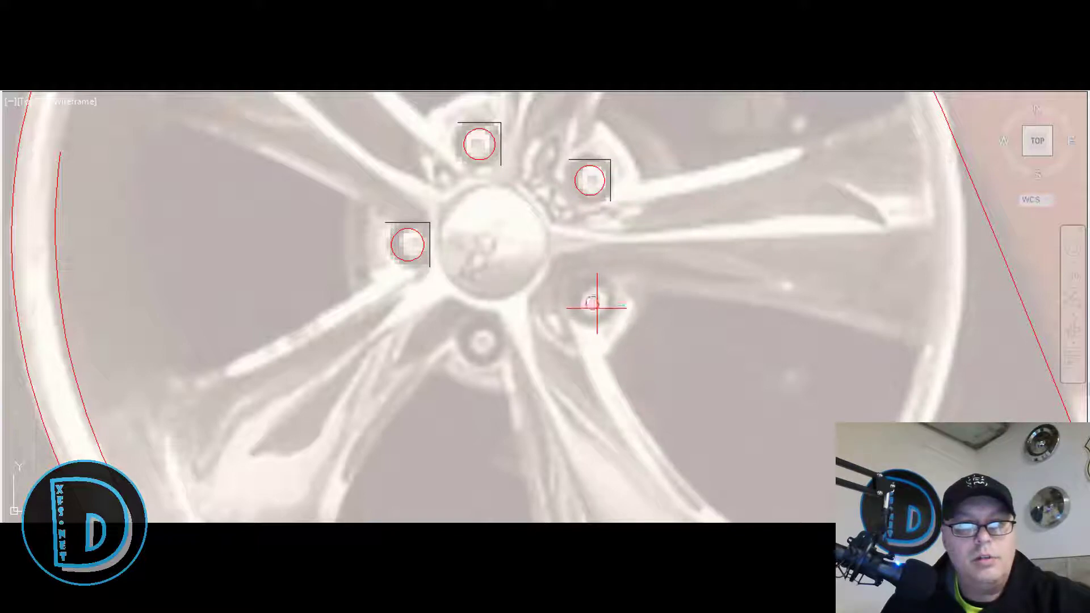
pyautogui.click(593, 303)
pyautogui.click(486, 345)
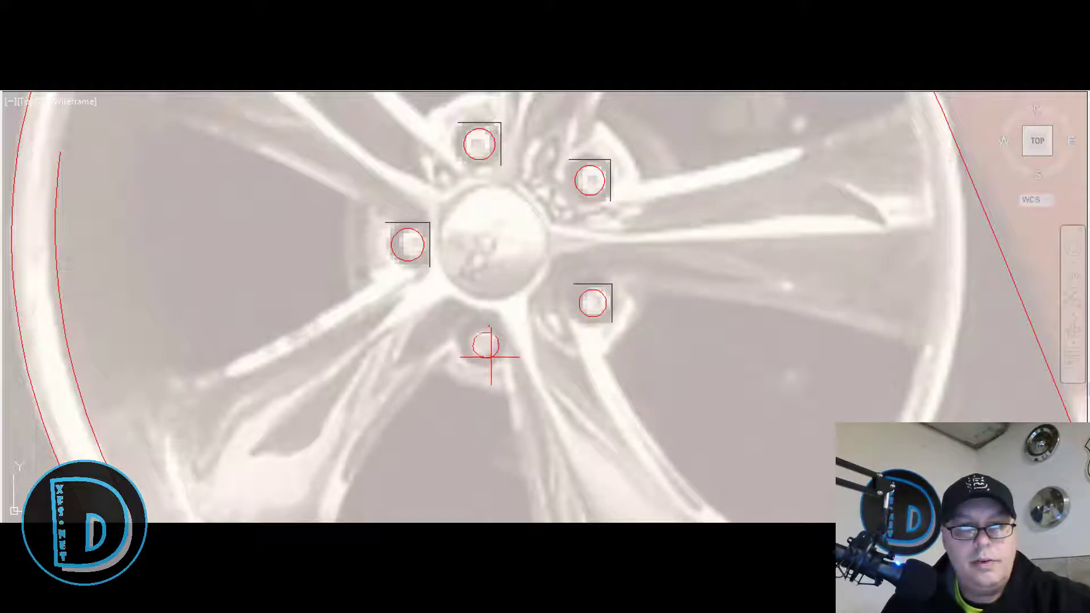
pyautogui.click(492, 357)
# Trace the lower edge of the front wheel's centre cap with an arc.
pyautogui.scroll(-2, 379, 272)
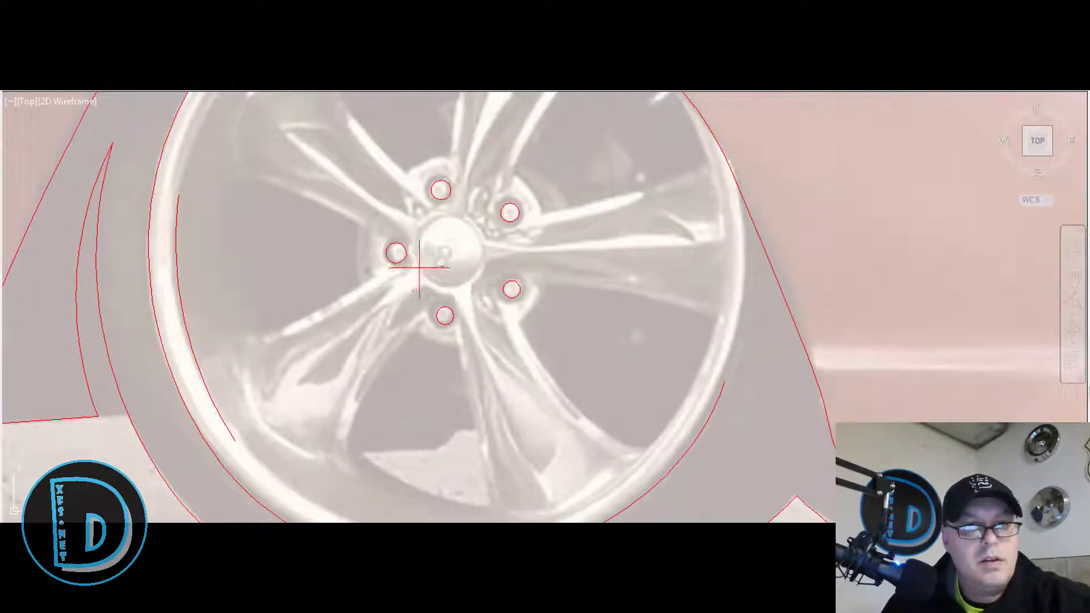
pyautogui.click(448, 289)
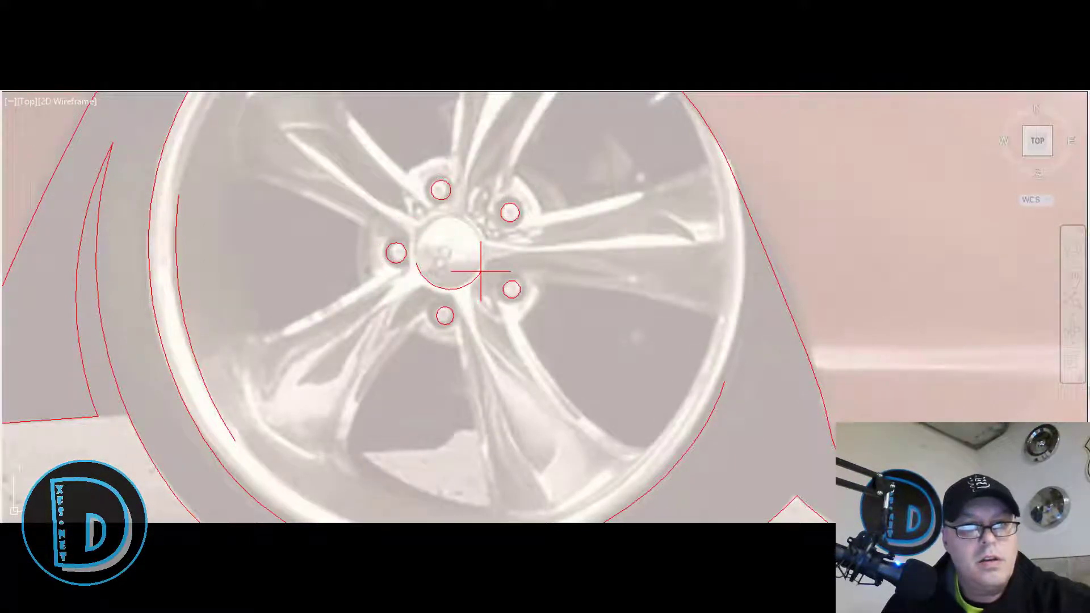
pyautogui.scroll(-2, 360, 265)
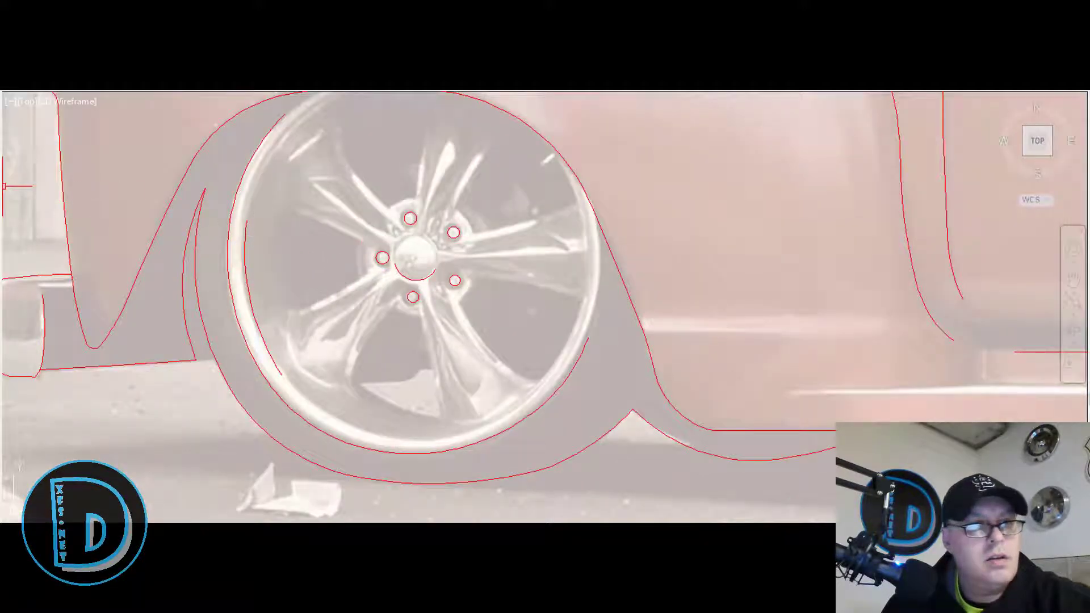
# Trace both side edges of the wheel's upper front spoke with separate three-point arcs.
pyautogui.click(343, 119)
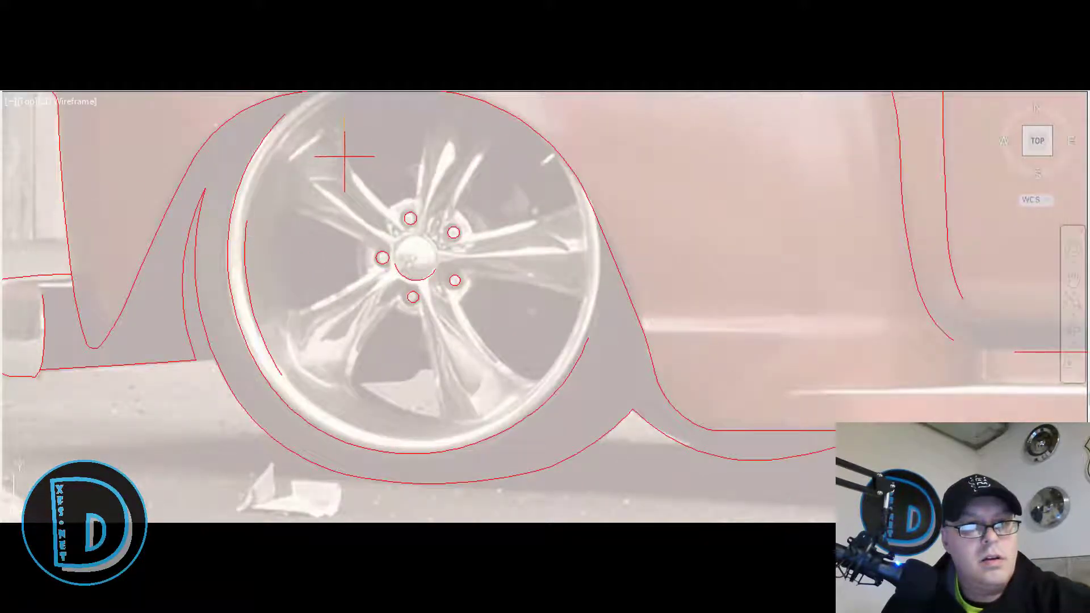
pyautogui.click(388, 207)
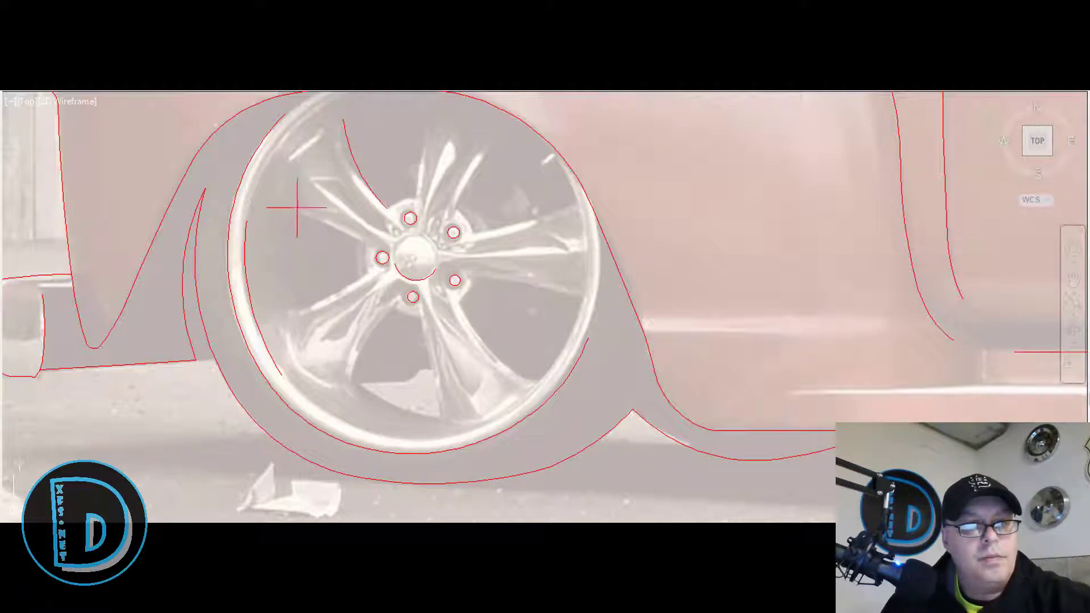
pyautogui.click(327, 227)
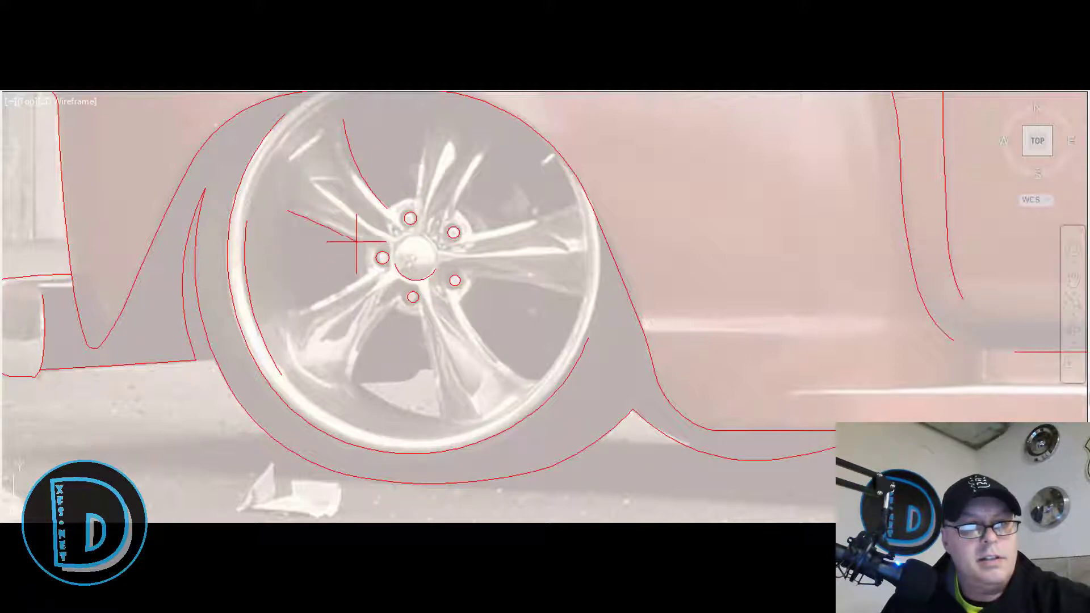
pyautogui.click(357, 241)
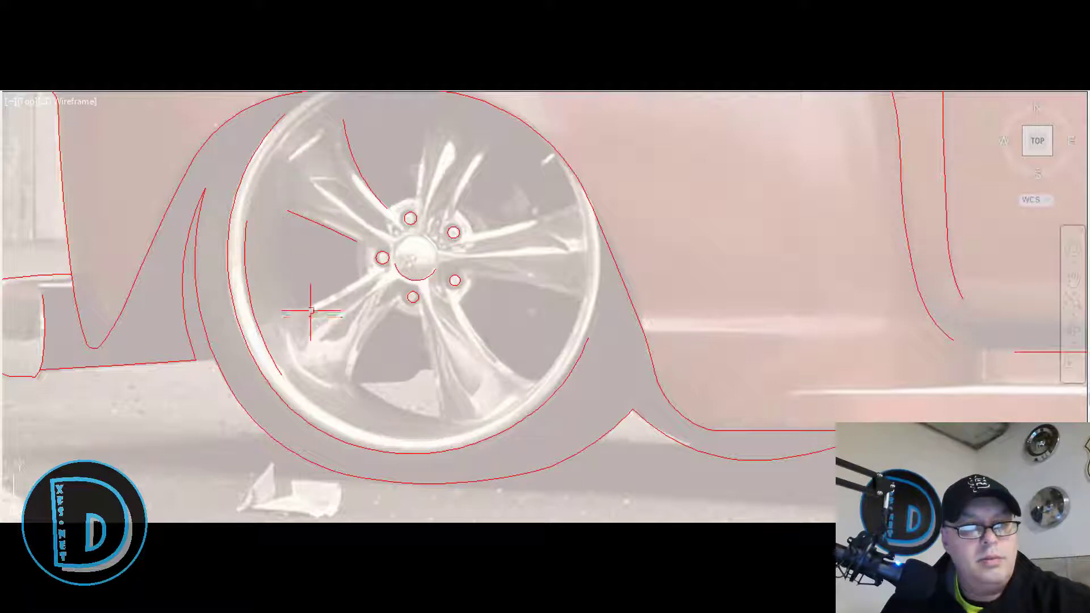
# Trace the upper and lower edges of the lower front spoke with three-point arcs.
pyautogui.press('space')
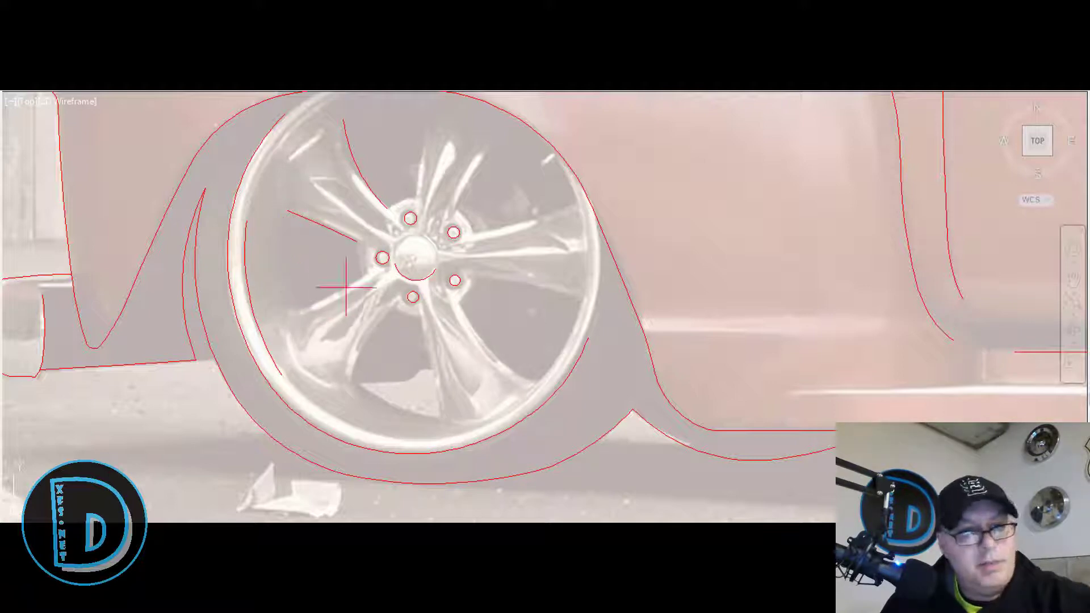
pyautogui.click(359, 280)
pyautogui.click(327, 298)
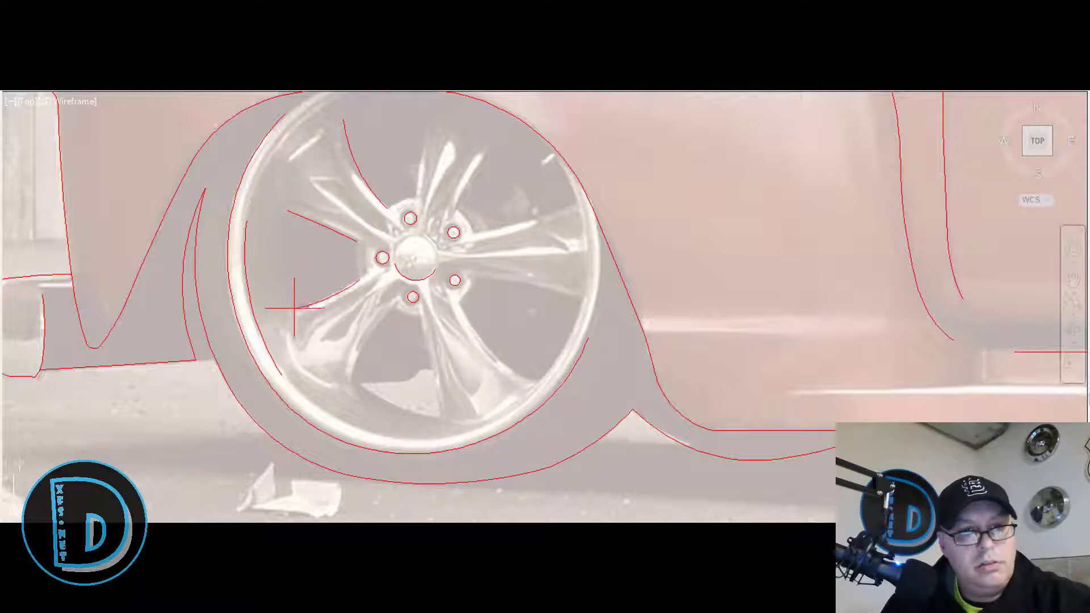
pyautogui.click(294, 308)
pyautogui.press('space')
pyautogui.click(384, 316)
pyautogui.click(360, 346)
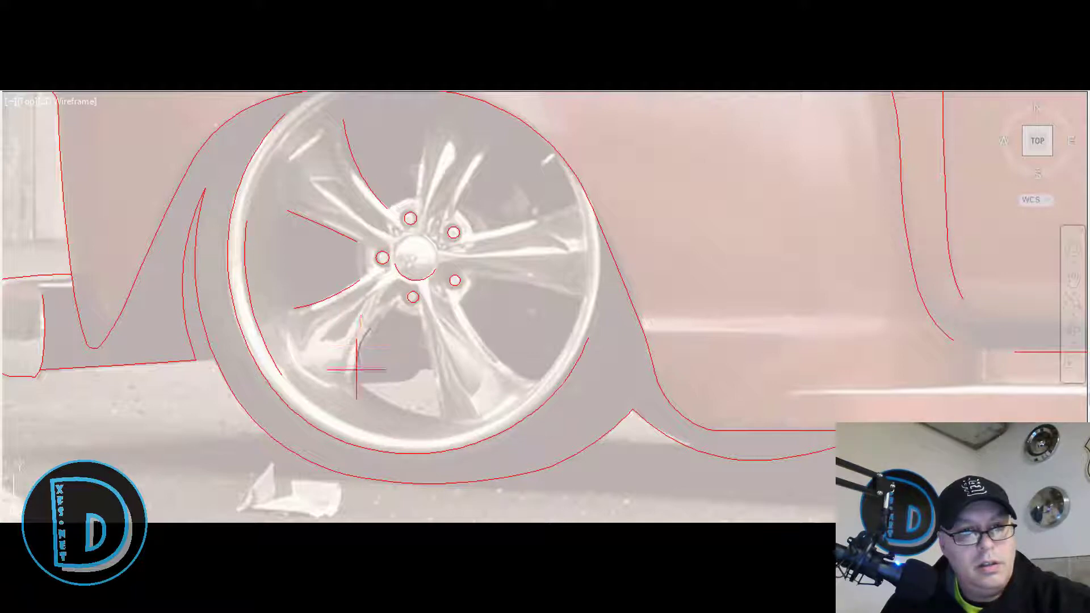
pyautogui.click(354, 378)
# Trace both side edges of the lower rear spoke with three-point arcs from the hub out towards the rim.
pyautogui.press('space')
pyautogui.click(425, 325)
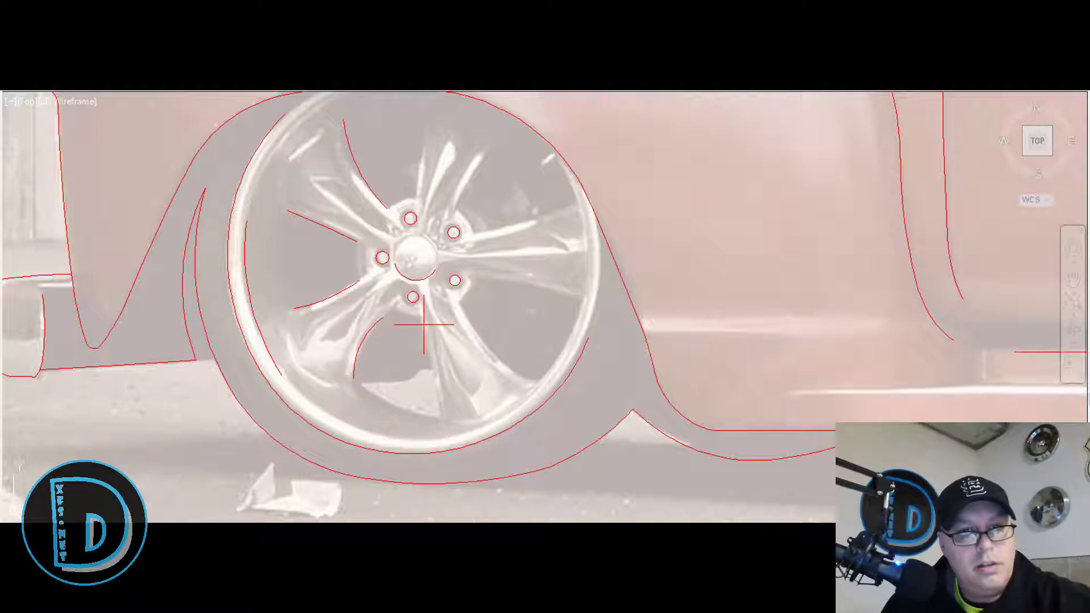
pyautogui.click(427, 368)
pyautogui.click(445, 410)
pyautogui.press('space')
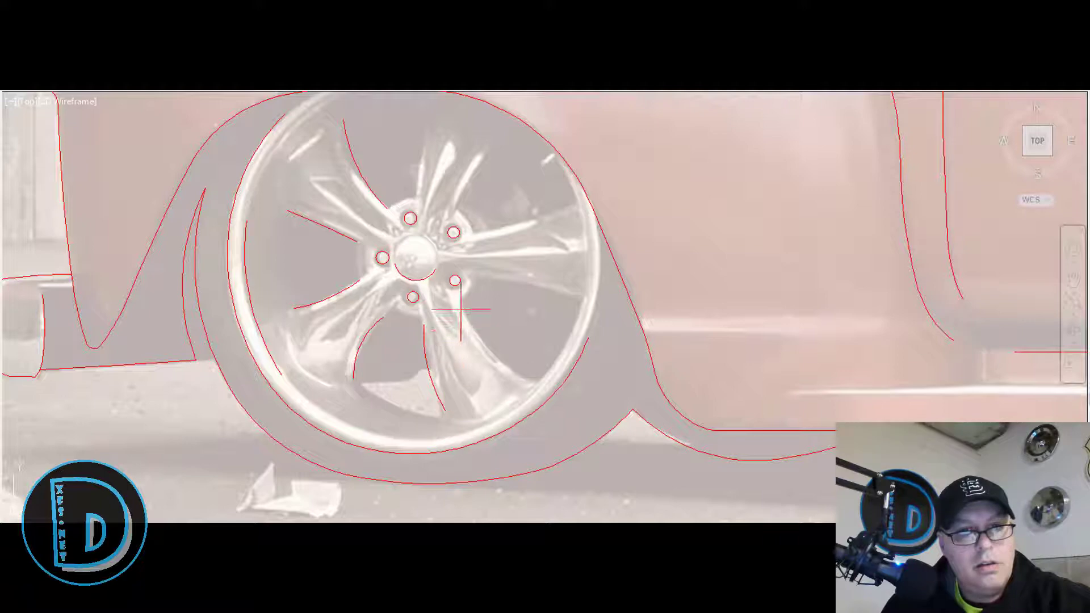
pyautogui.click(462, 309)
pyautogui.click(483, 347)
pyautogui.click(521, 380)
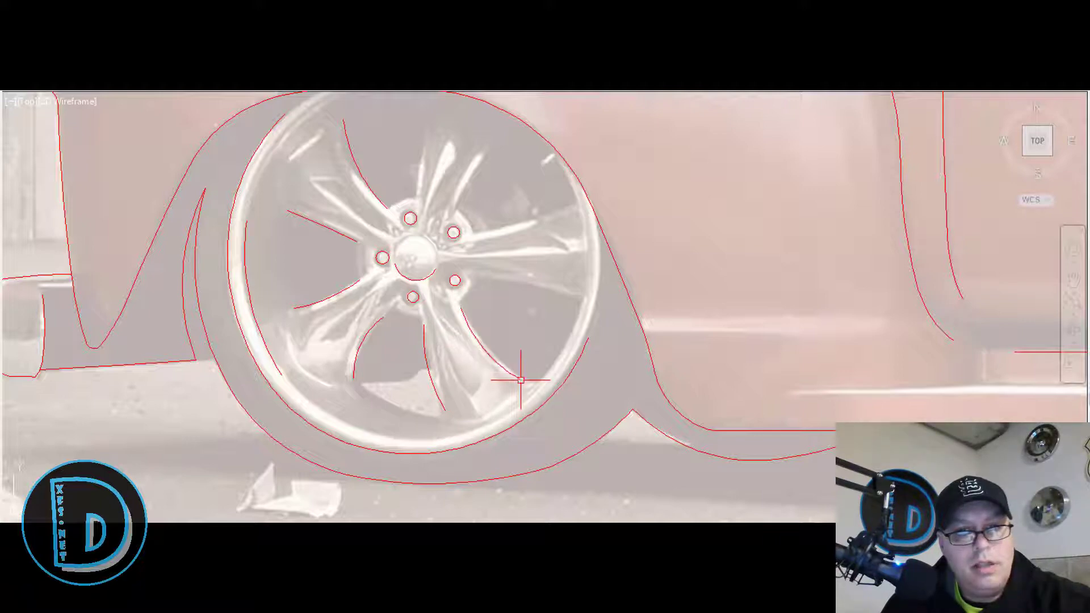
# Trace the hub edge beside the lower rear lug nut and both edges of the rear spoke with arcs.
pyautogui.press('space')
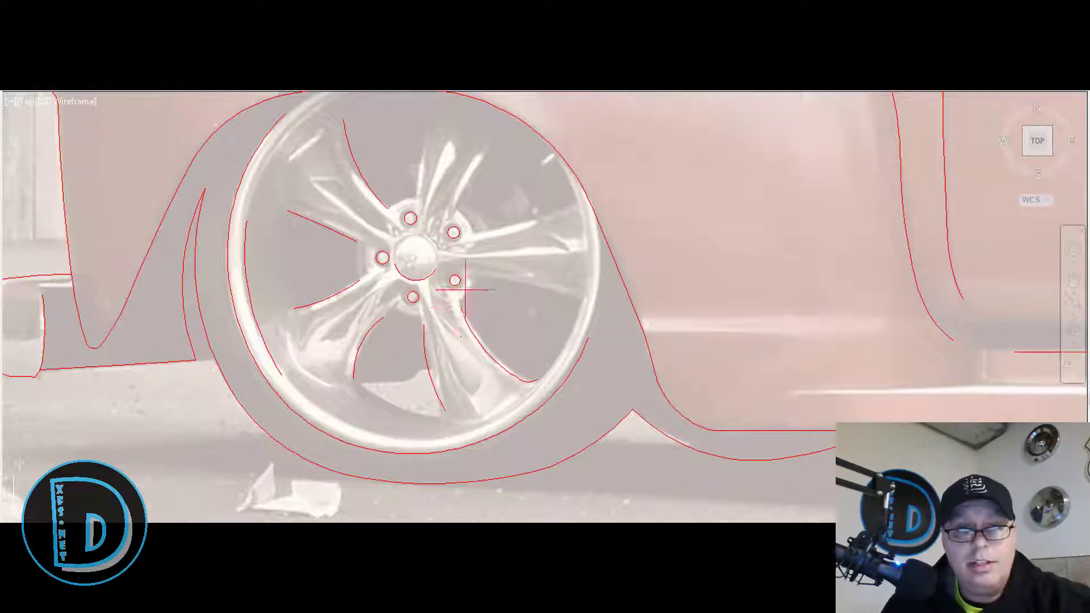
pyautogui.scroll(2, 464, 290)
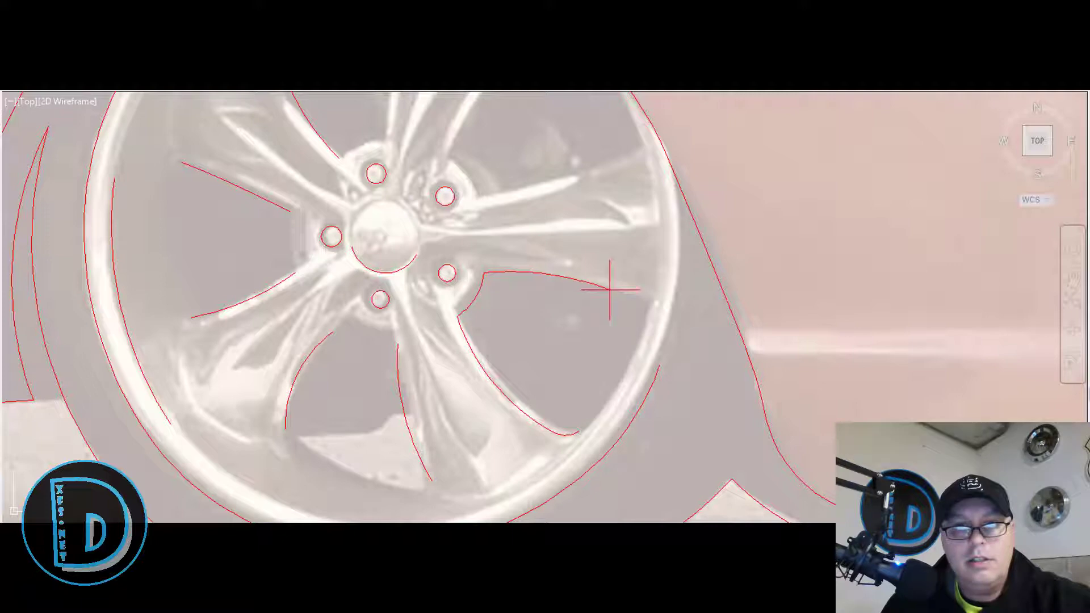
pyautogui.scroll(-2, 624, 228)
pyautogui.scroll(3, 627, 198)
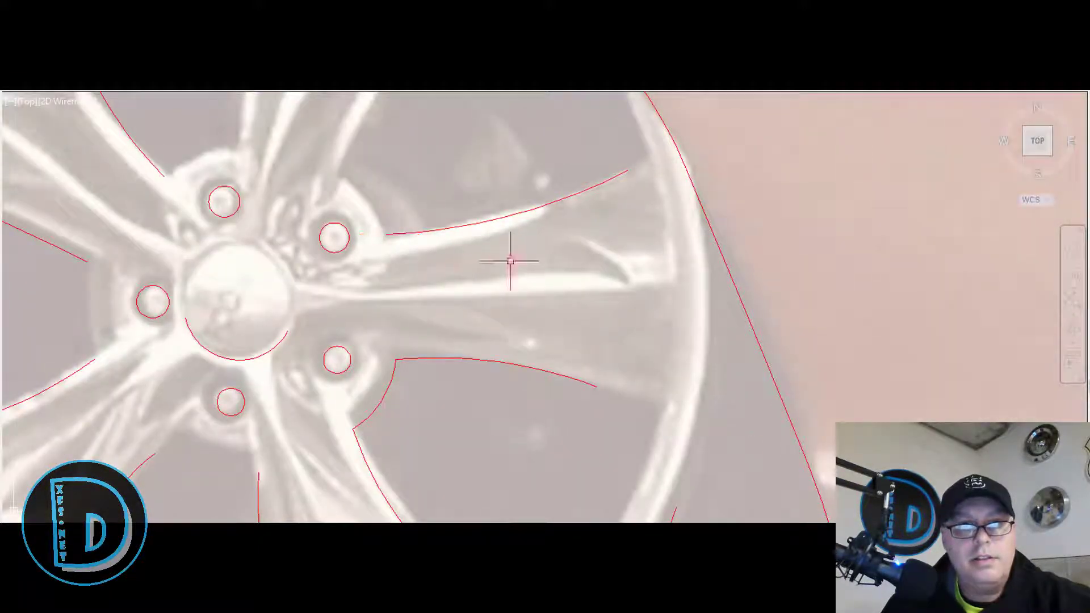
pyautogui.scroll(-2, 488, 272)
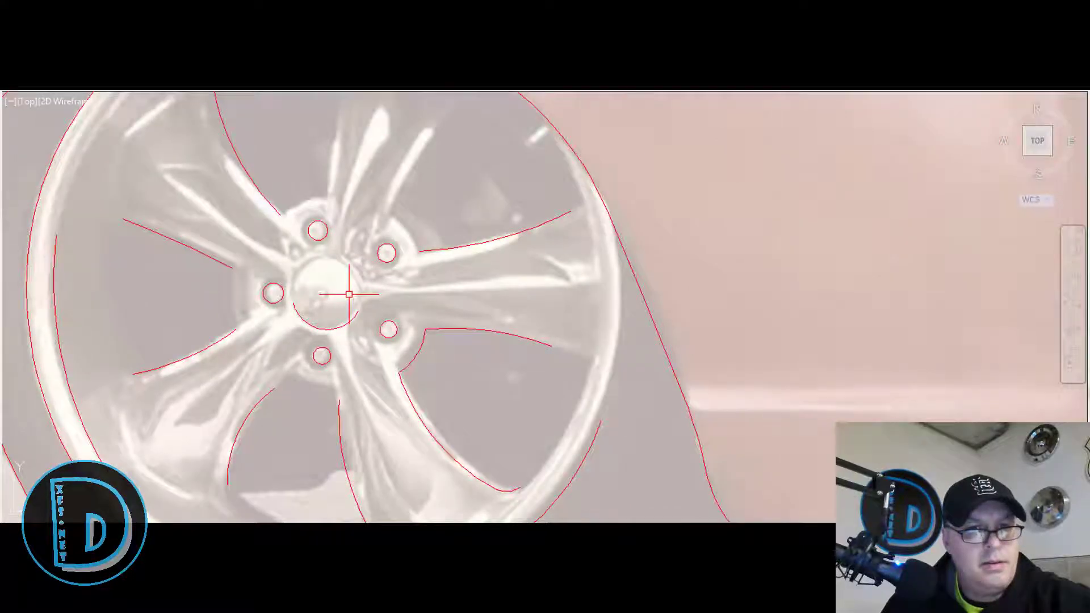
# Trace the hub edge above the upper front lug nut and the front edge of the top spoke with connected arcs.
pyautogui.scroll(-2, 342, 299)
pyautogui.scroll(4, 367, 165)
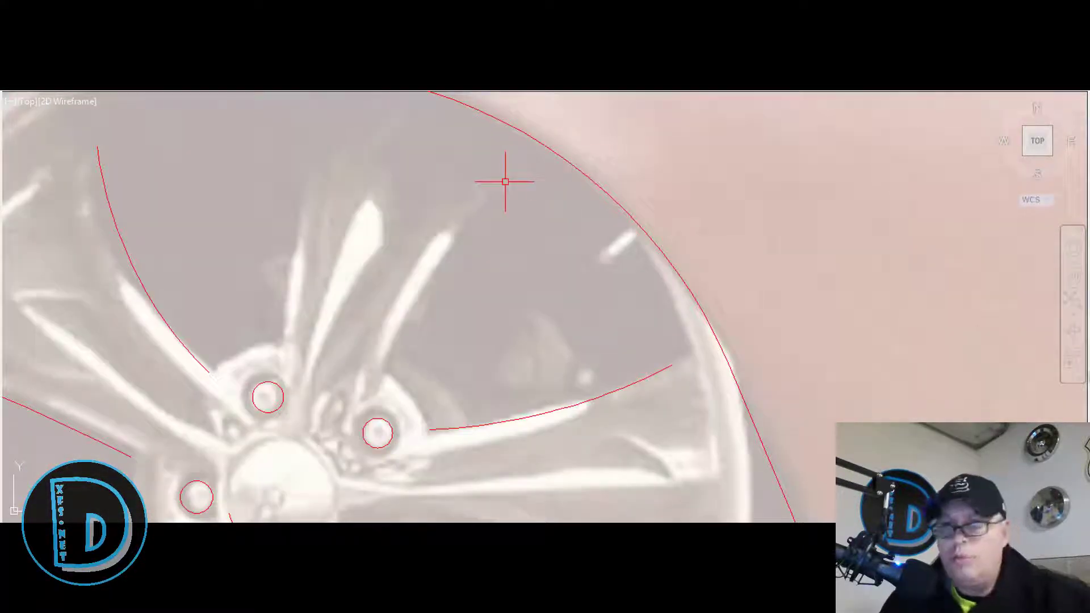
pyautogui.scroll(-2, 523, 177)
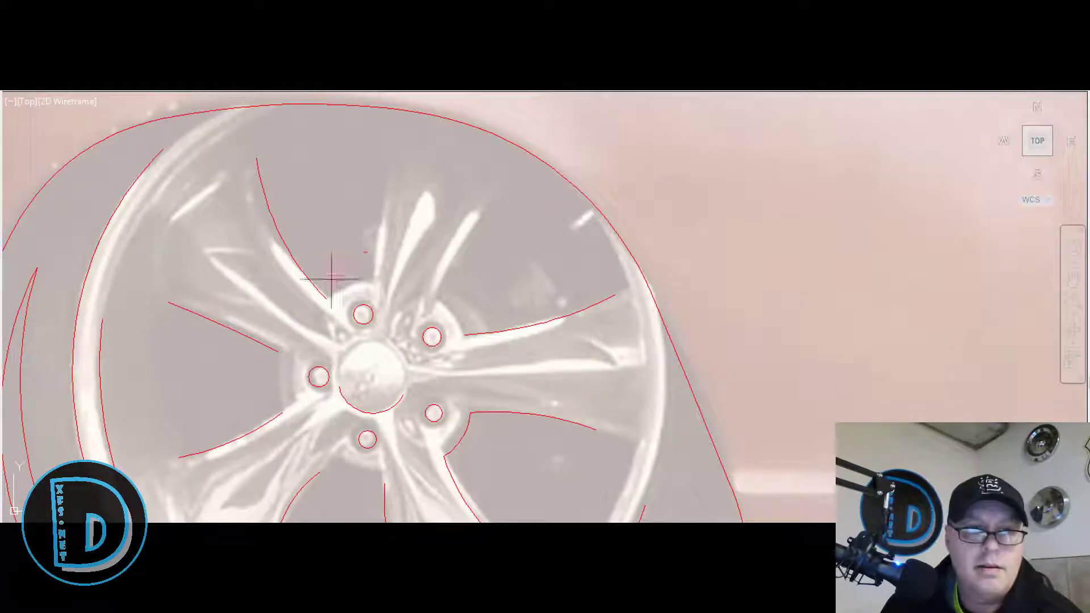
pyautogui.scroll(4, 341, 289)
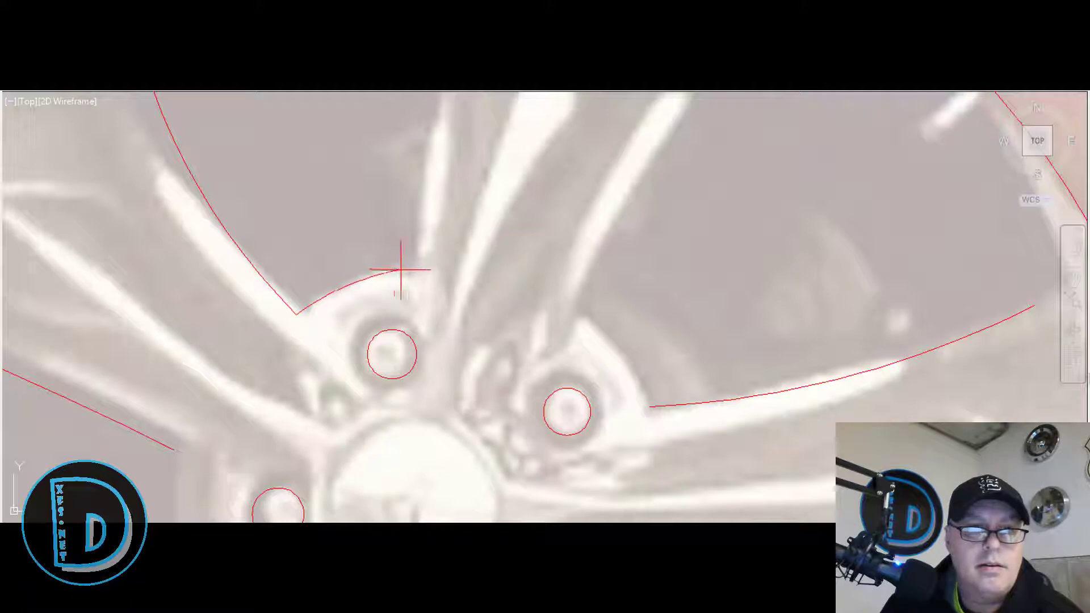
pyautogui.scroll(-4, 340, 256)
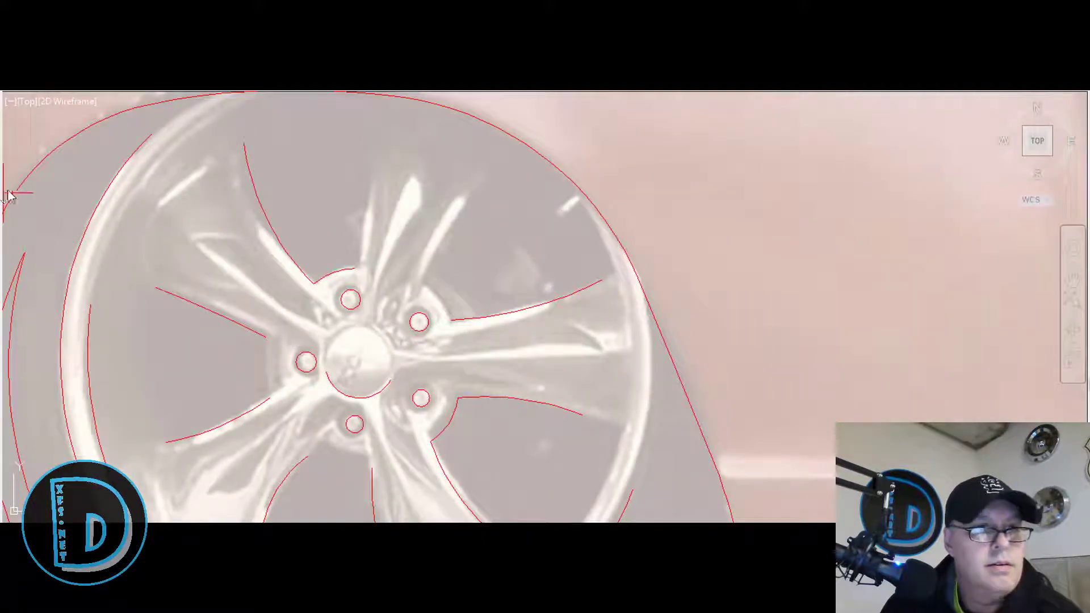
pyautogui.click(352, 267)
pyautogui.click(367, 209)
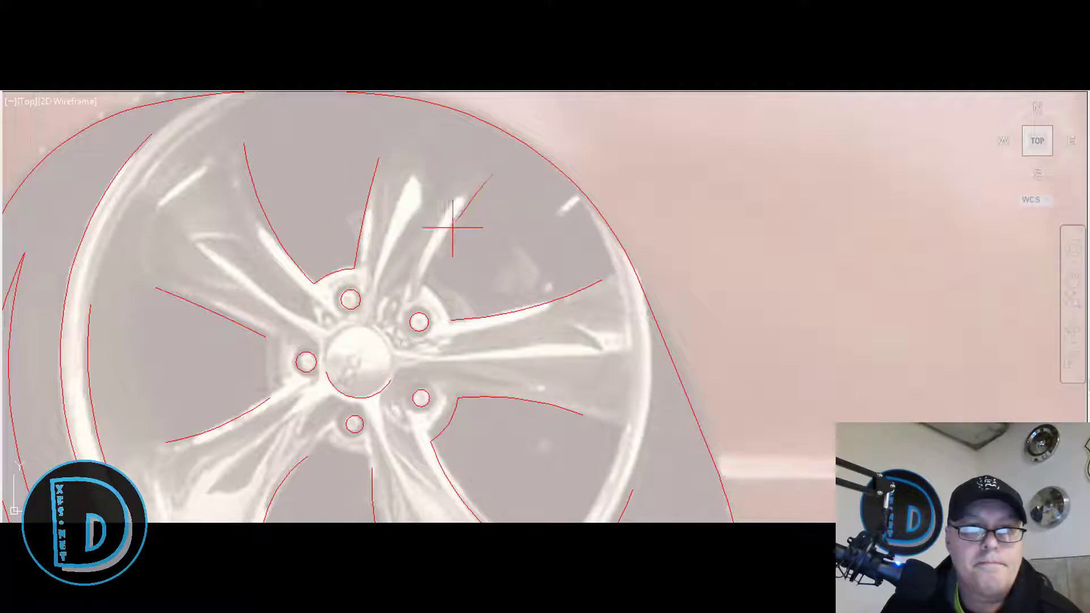
# Trace the hub edge beside the front wheel's foremost lug nut with an arc and stretch the lower front spoke's lower edge up to the hub.
pyautogui.scroll(-2, 420, 285)
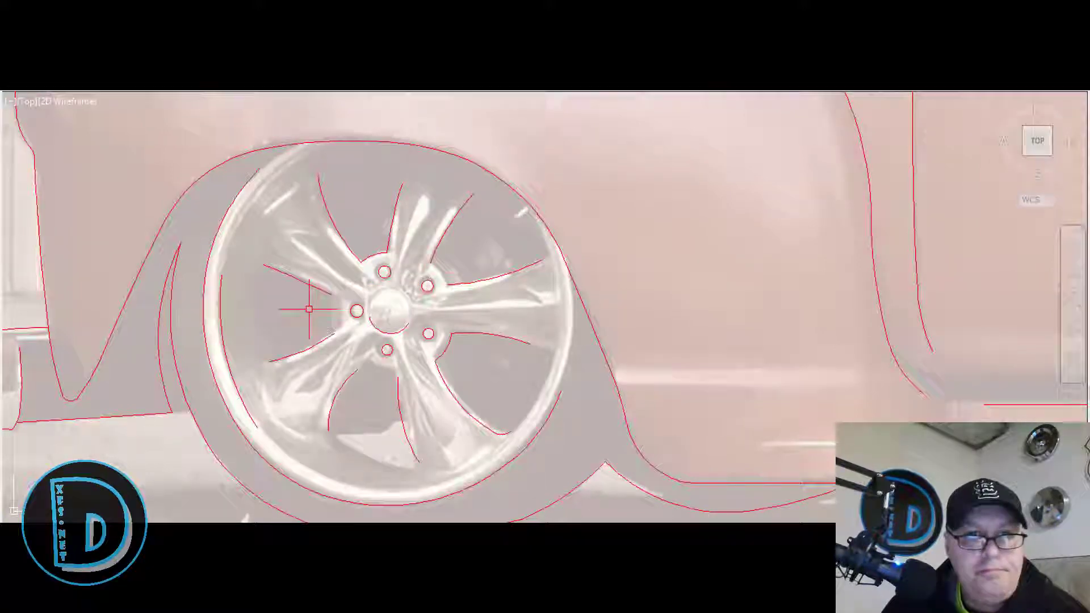
pyautogui.scroll(-2, 304, 309)
pyautogui.scroll(4, 315, 305)
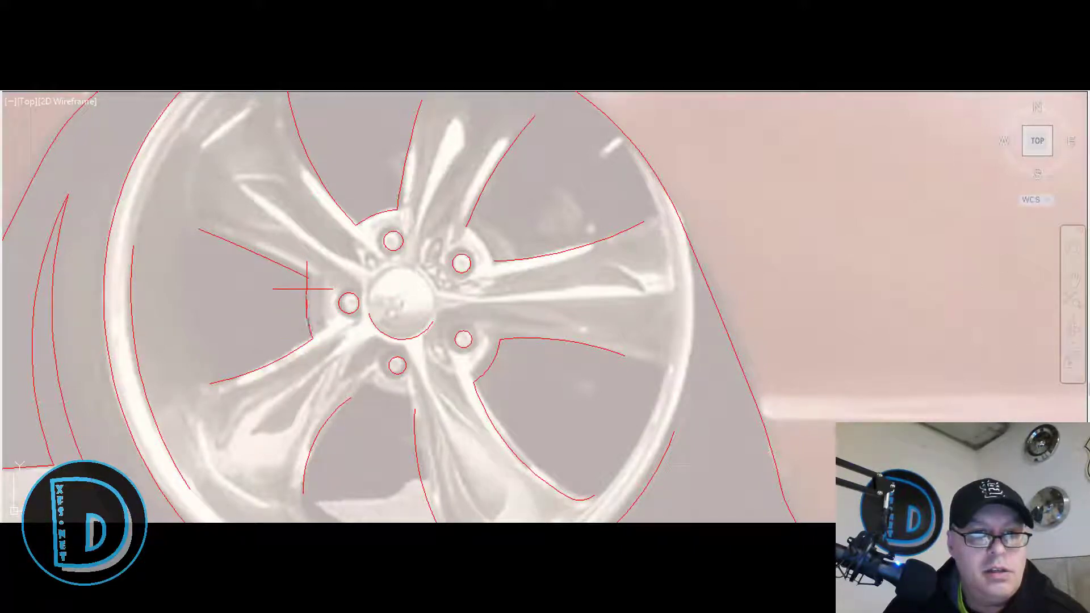
pyautogui.click(337, 410)
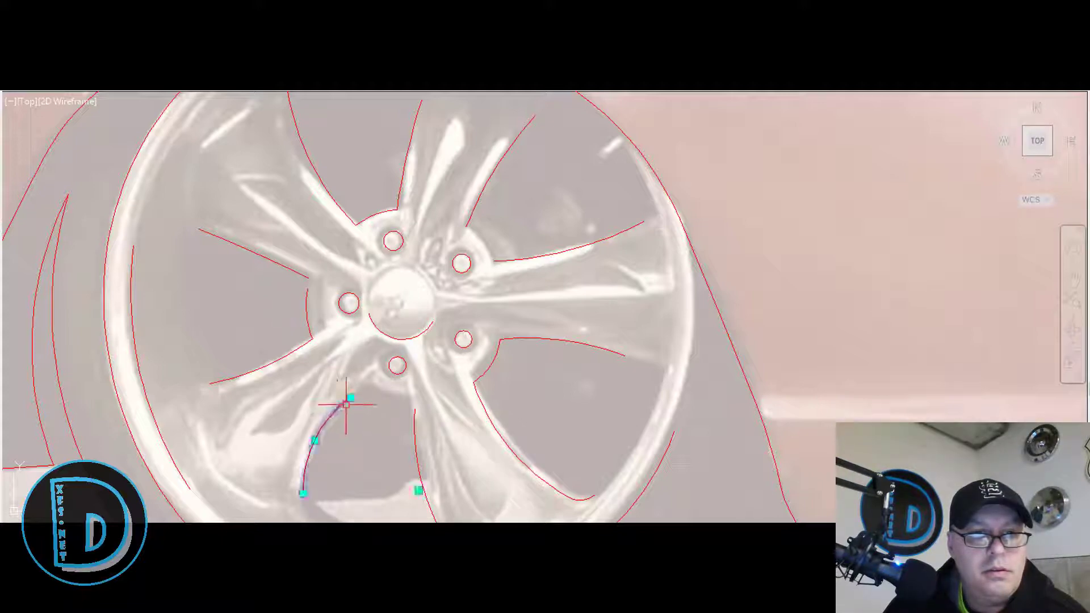
pyautogui.click(350, 400)
pyautogui.click(361, 371)
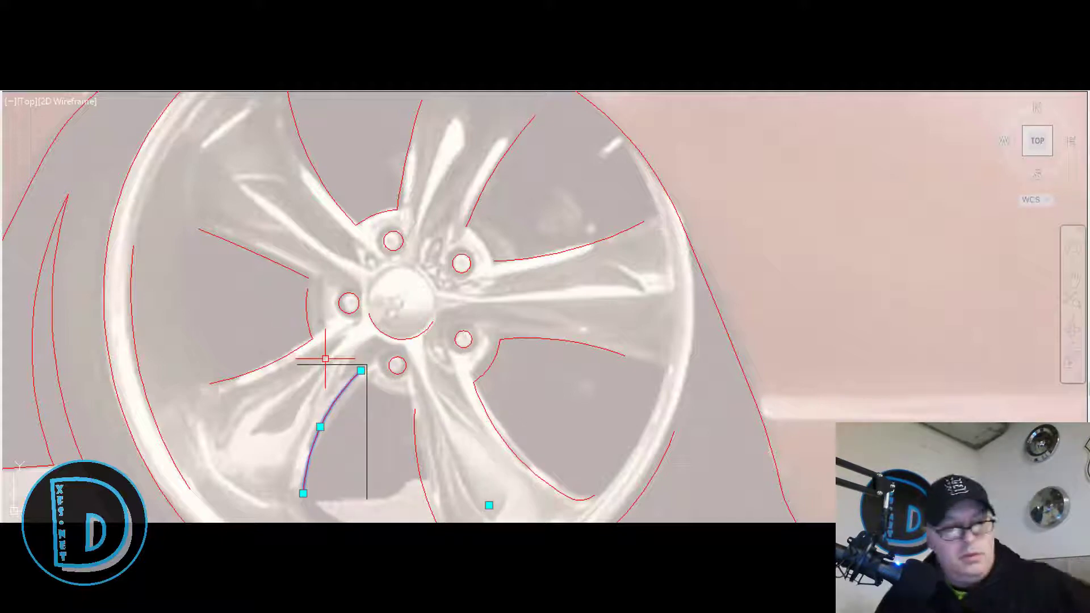
pyautogui.press('Escape')
# Pull the hub end of the lower front spoke's lower edge slightly back down along the photo's spoke outline.
pyautogui.scroll(-2, 328, 362)
pyautogui.scroll(4, 348, 407)
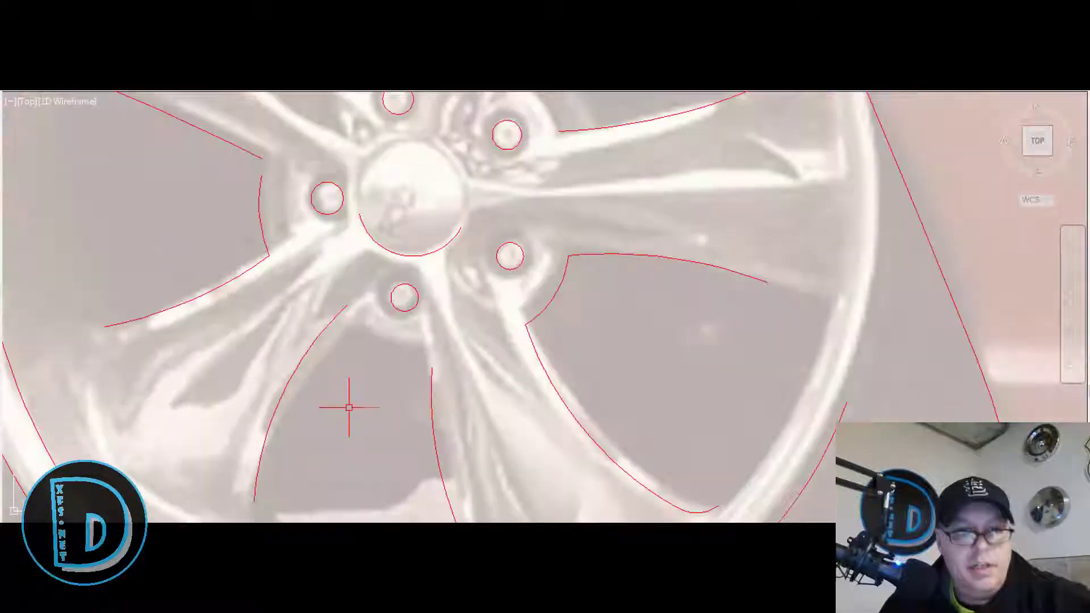
pyautogui.click(329, 316)
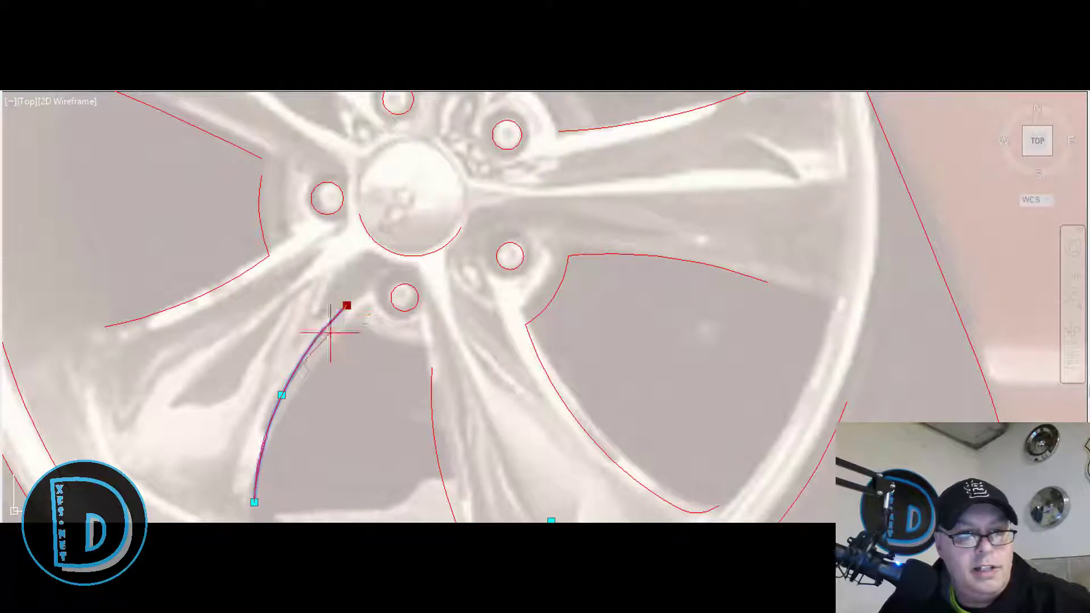
pyautogui.click(332, 333)
pyautogui.press('Escape')
pyautogui.scroll(-2, 332, 332)
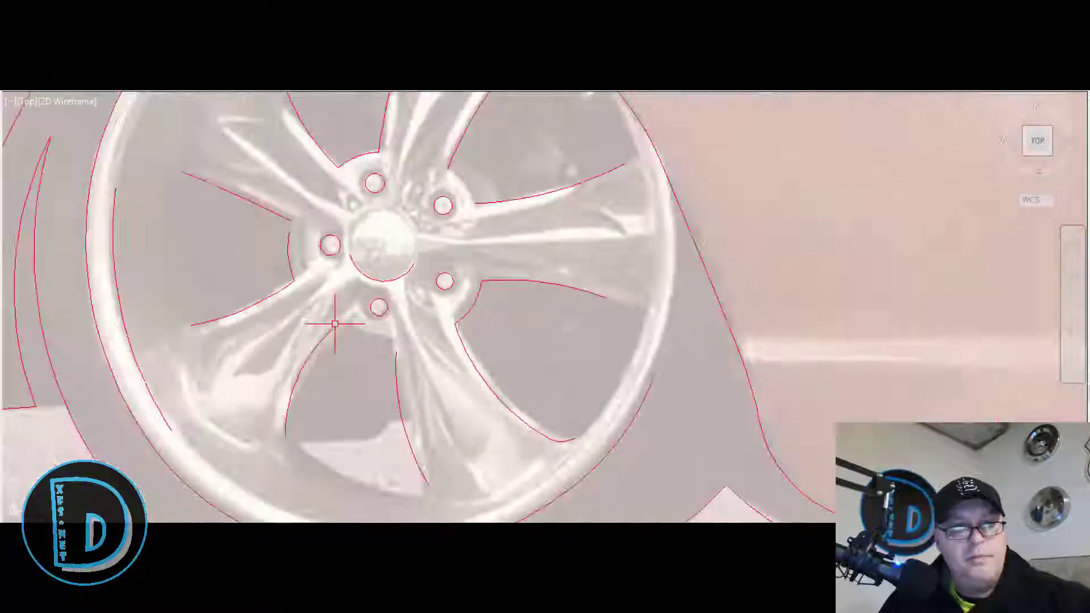
# Try to stretch the upper end of the hub-edge arc beside the foremost lug nut, and trace the hub edge below the lower lug nut.
pyautogui.scroll(-3, 335, 323)
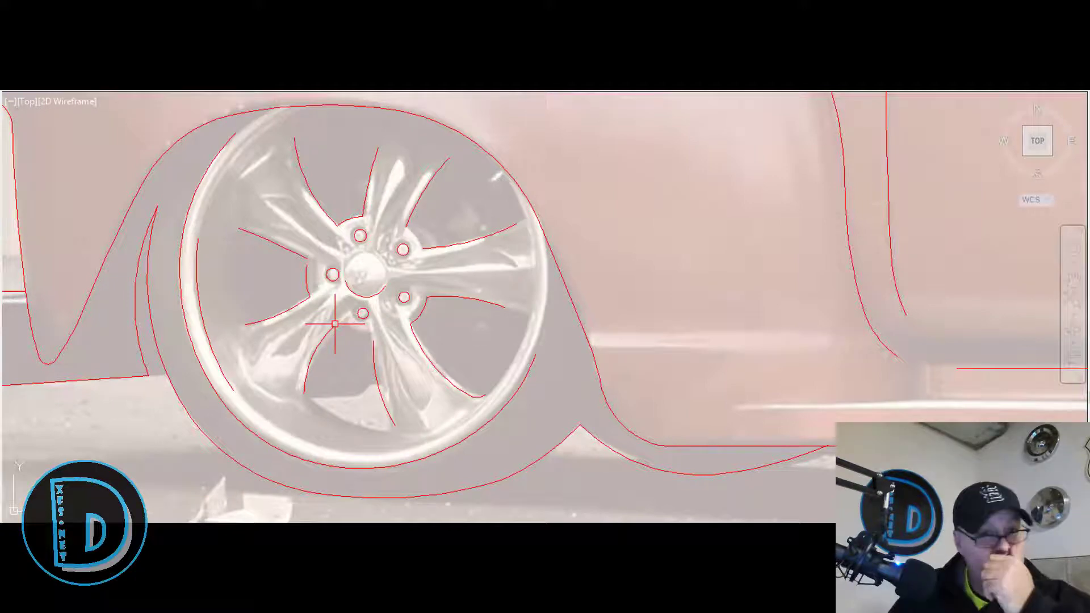
pyautogui.scroll(-4, 314, 329)
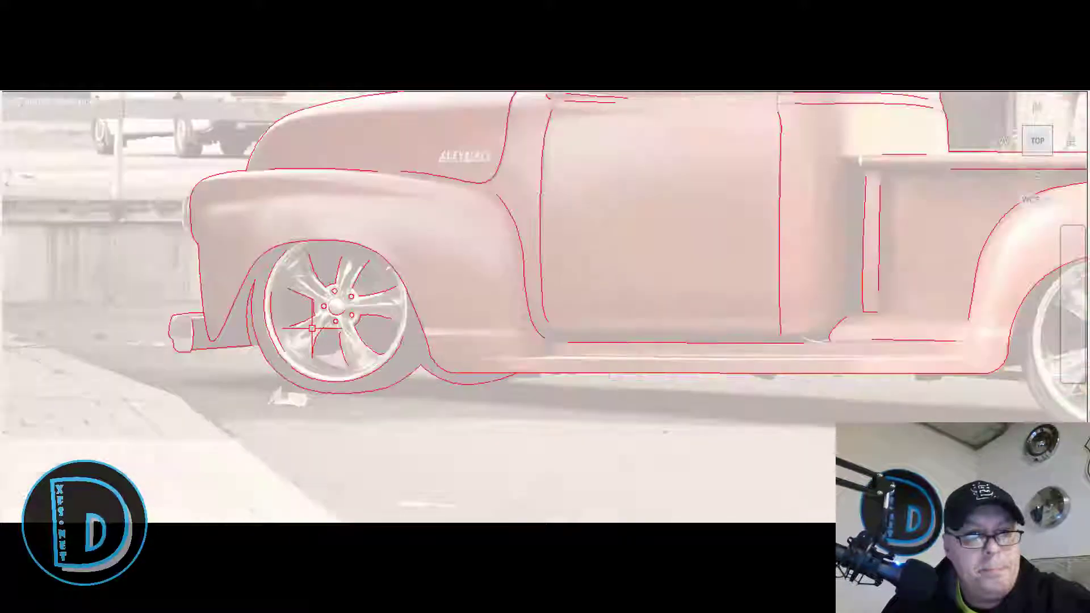
pyautogui.scroll(2, 405, 240)
pyautogui.scroll(4, 269, 361)
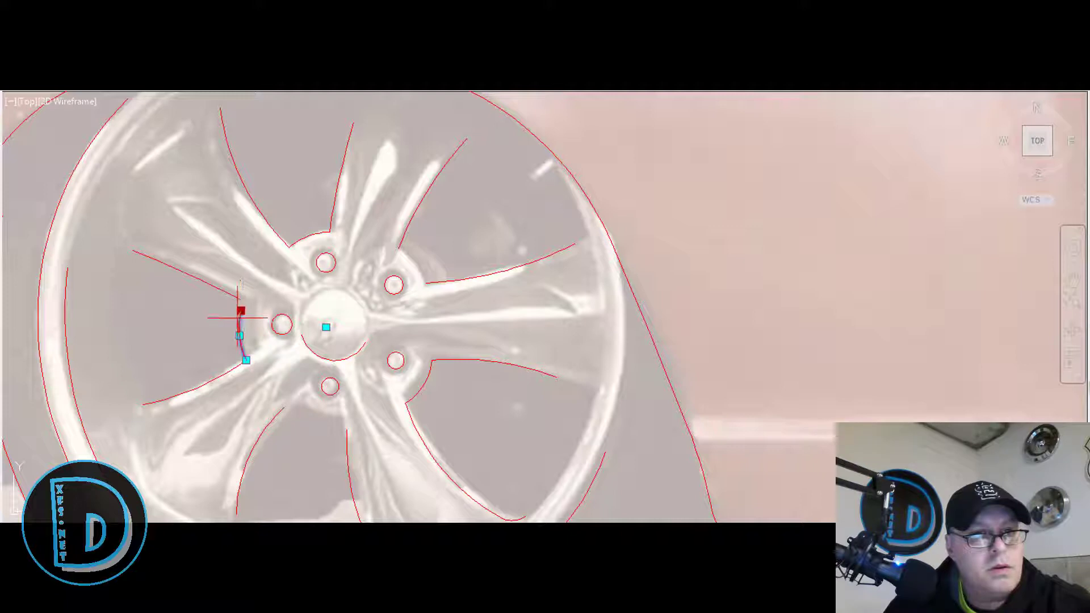
pyautogui.press('Escape')
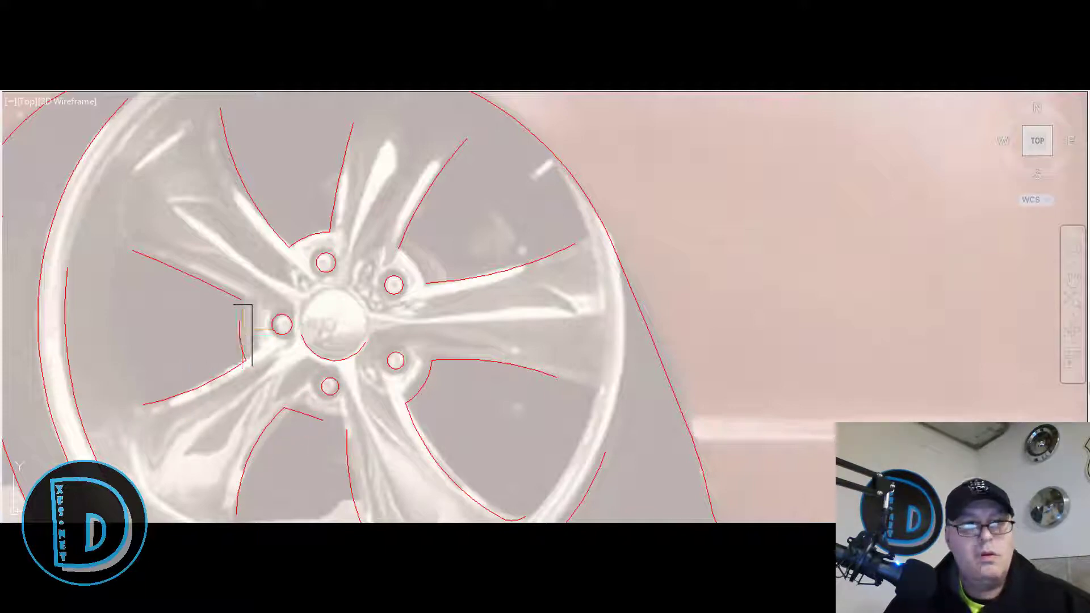
# Trace the inner rim edge visible in the rear, front and lower openings between the front wheel's spokes with three-point arcs.
pyautogui.scroll(-2, 243, 330)
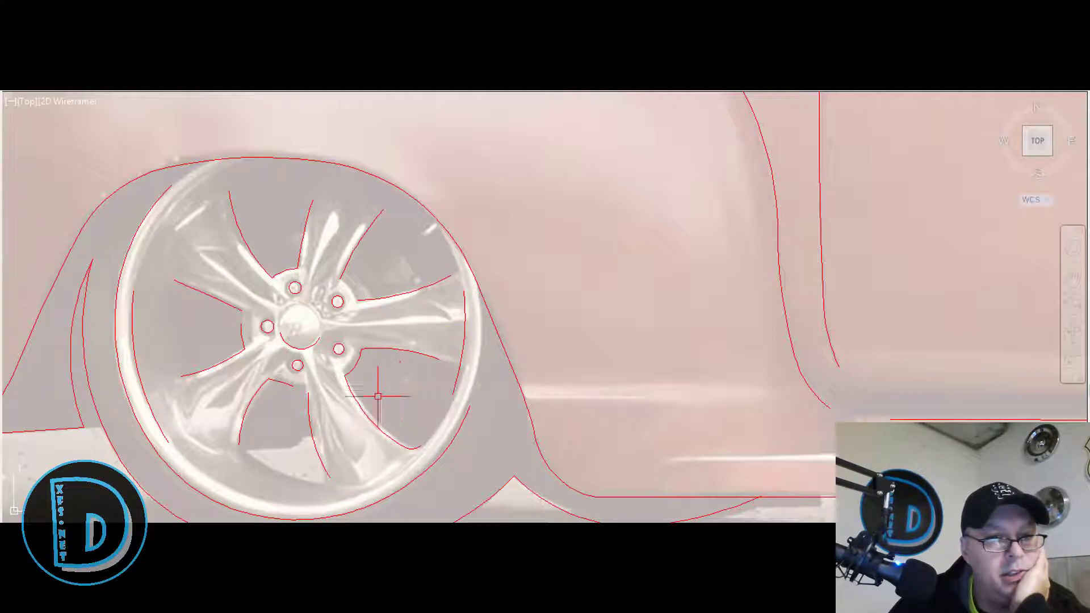
pyautogui.scroll(2, 269, 484)
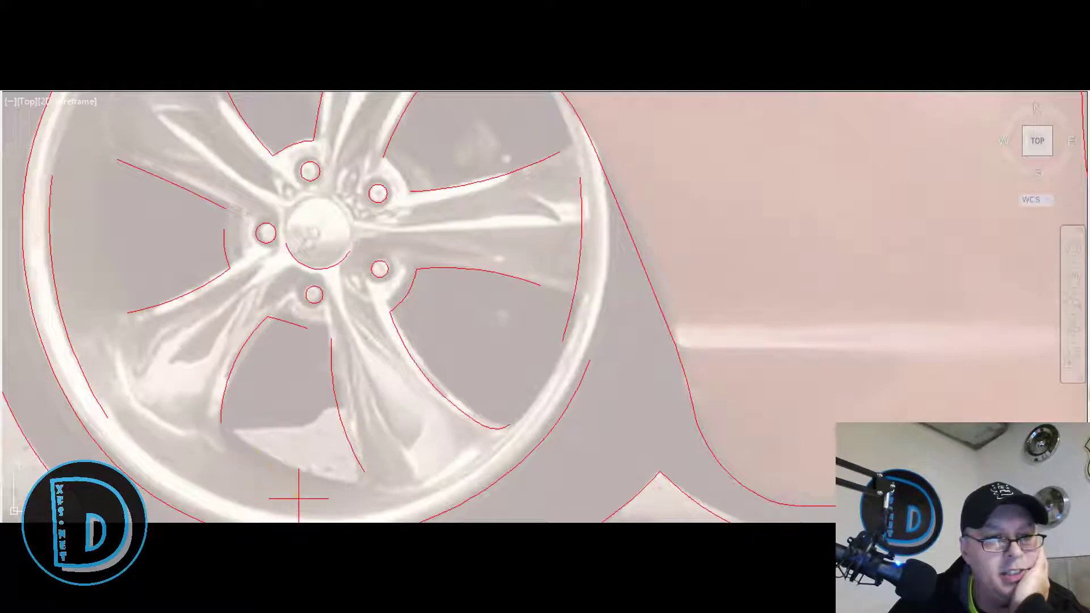
pyautogui.click(250, 442)
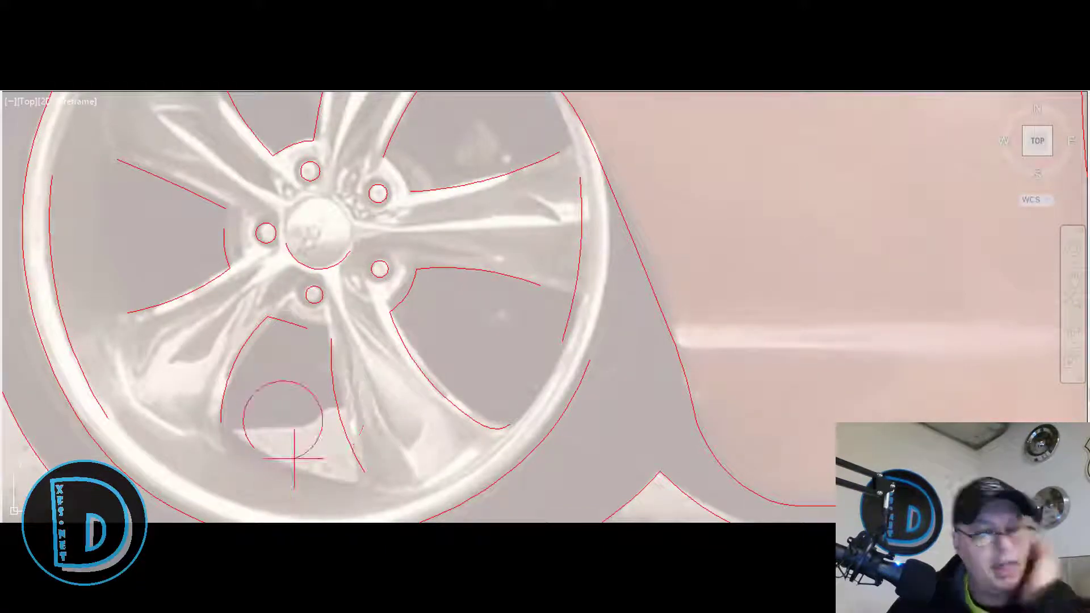
pyautogui.press('Escape')
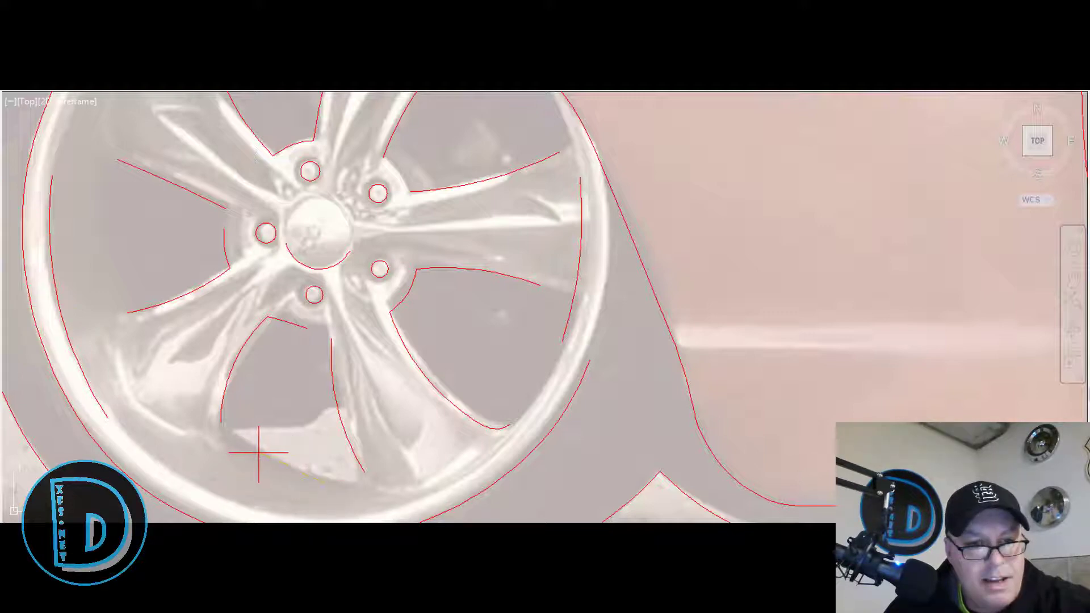
pyautogui.scroll(-2, 126, 496)
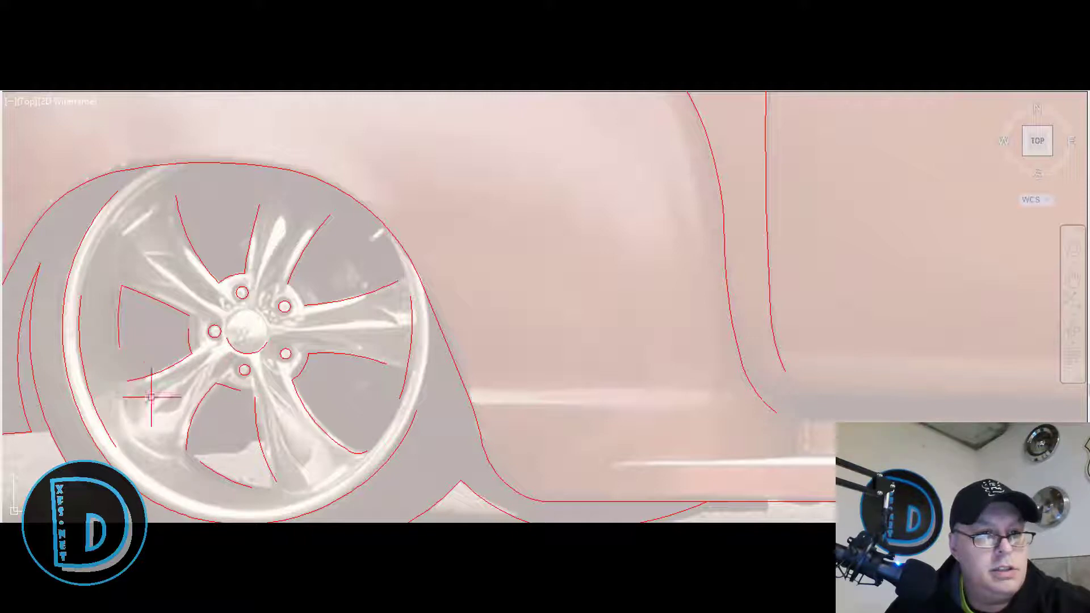
pyautogui.scroll(-2, 146, 345)
pyautogui.scroll(2, 209, 408)
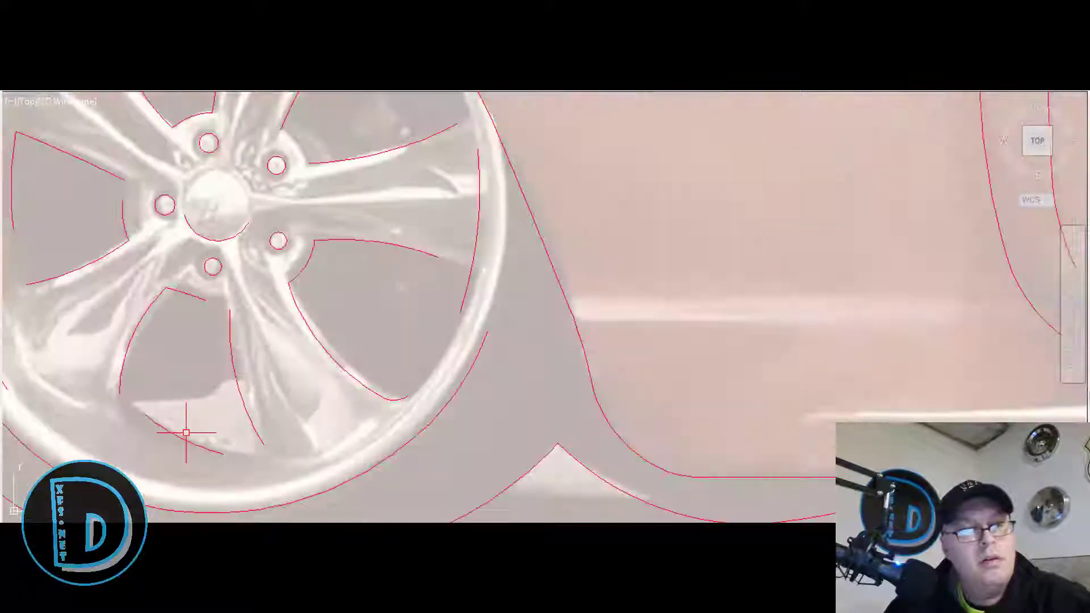
pyautogui.scroll(-2, 186, 432)
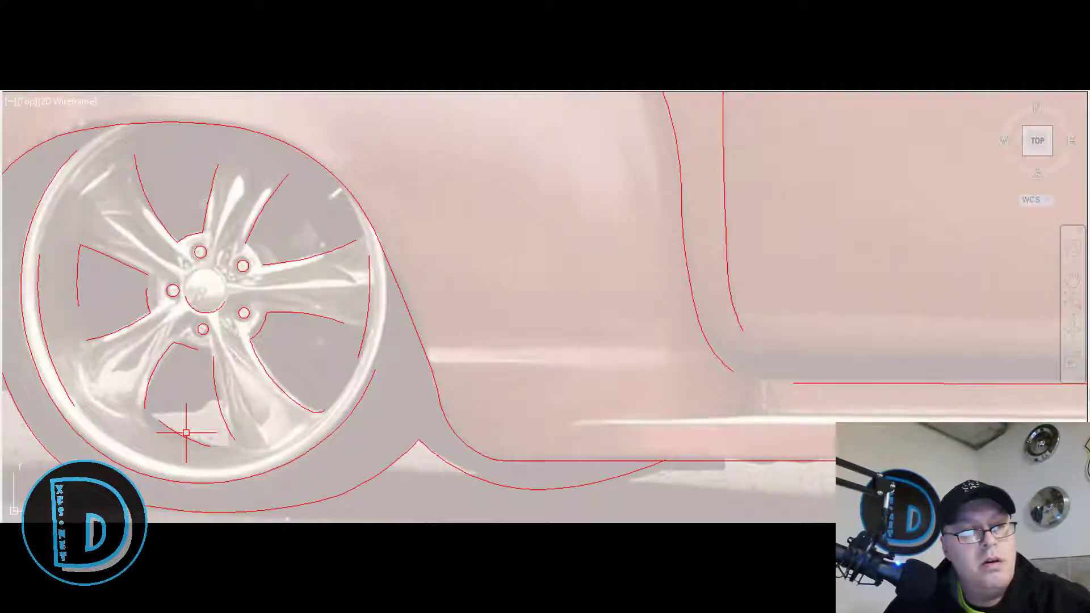
pyautogui.scroll(2, 181, 354)
# Bow the hub edge below the lower lug nut and extend its end towards the lower rear spoke, and trace the front fender's low horizontal highlight.
pyautogui.click(186, 338)
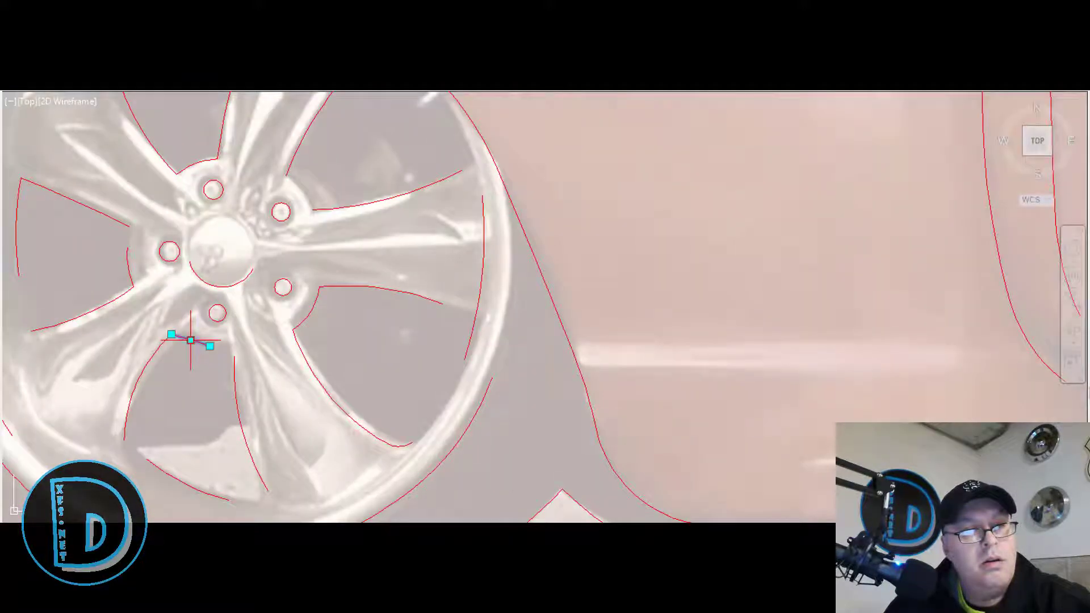
pyautogui.click(191, 342)
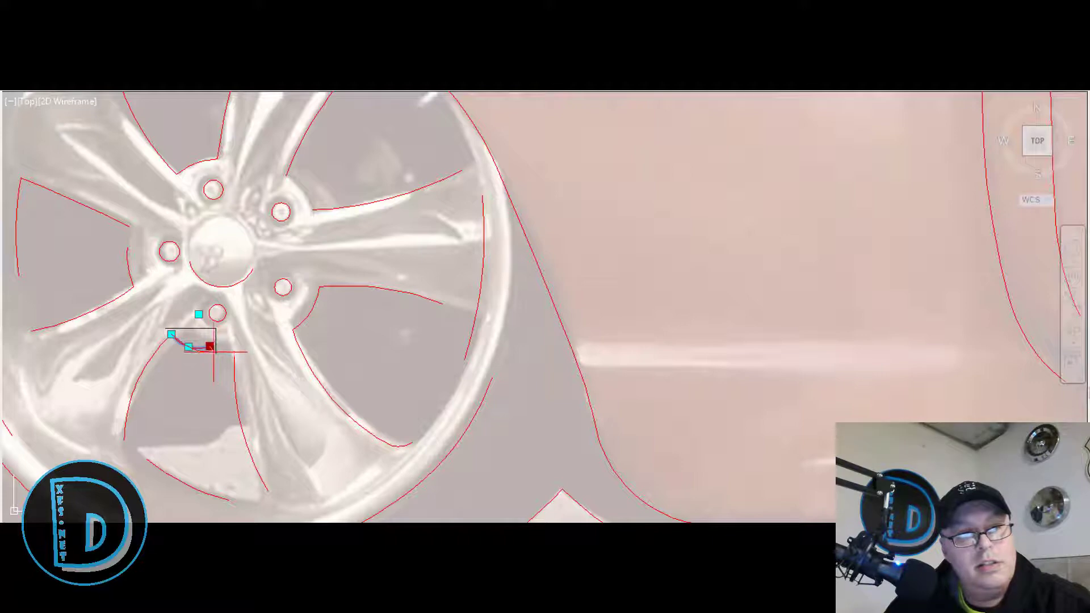
pyautogui.click(217, 351)
pyautogui.press('Escape')
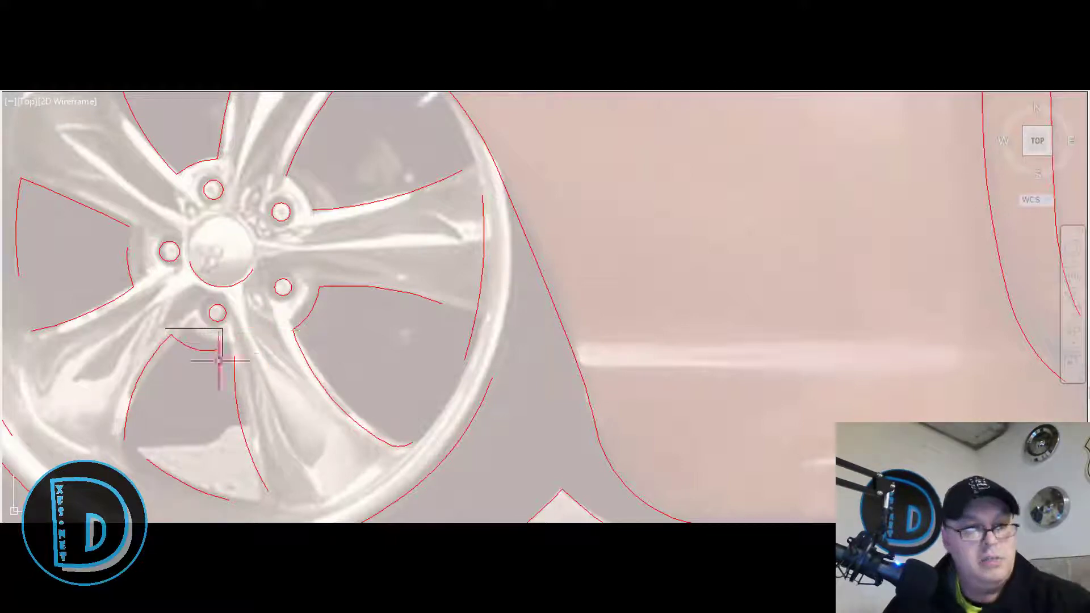
pyautogui.scroll(-3, 219, 360)
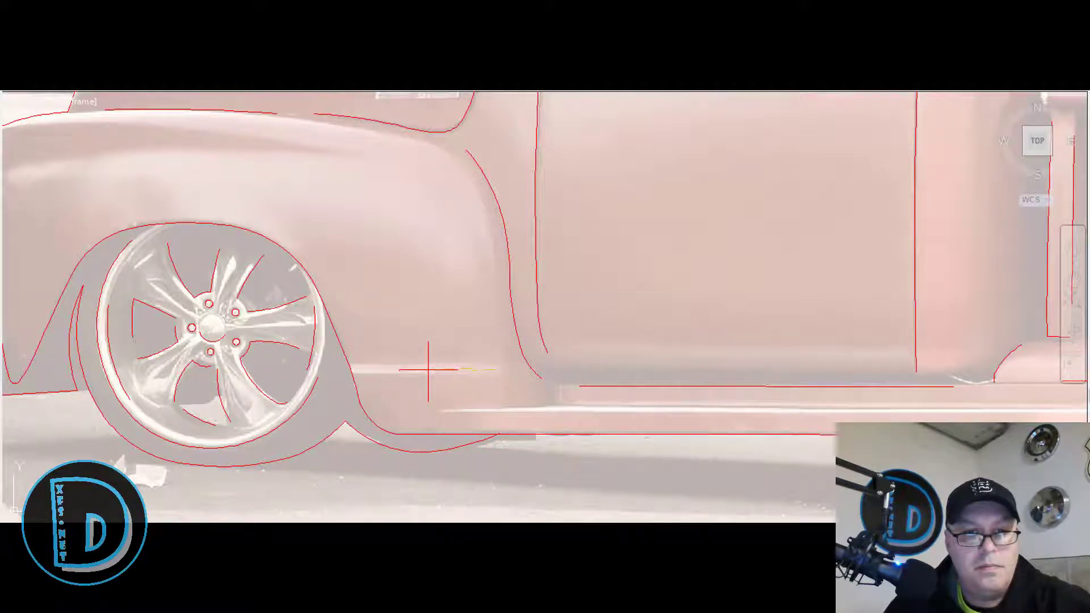
pyautogui.scroll(-3, 365, 360)
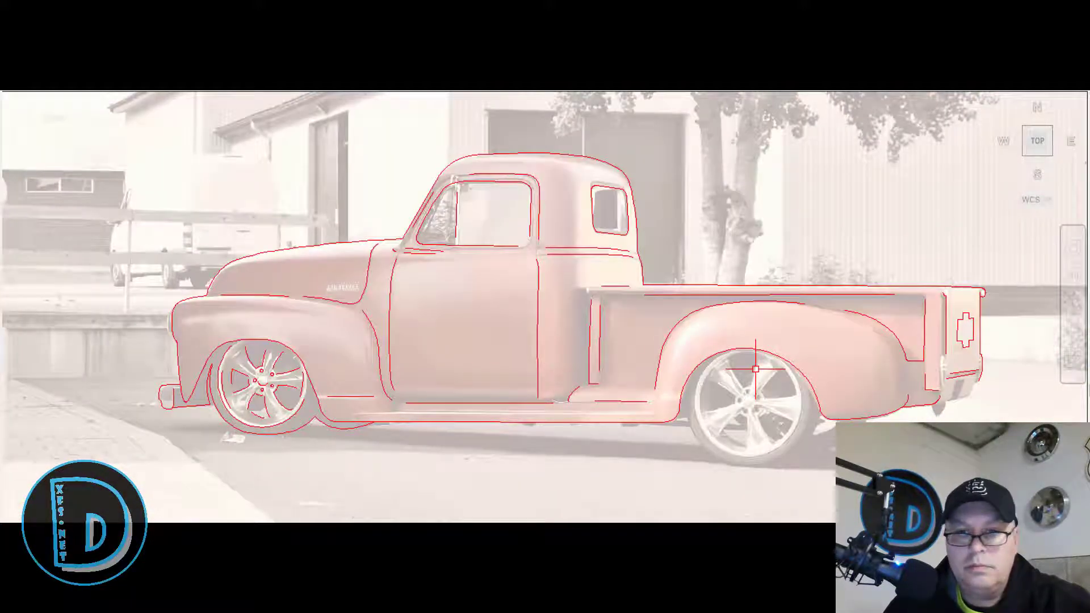
# Trace the rear edge, rounded corner and bottom edge of the panel below the tailgate.
pyautogui.scroll(2, 1045, 347)
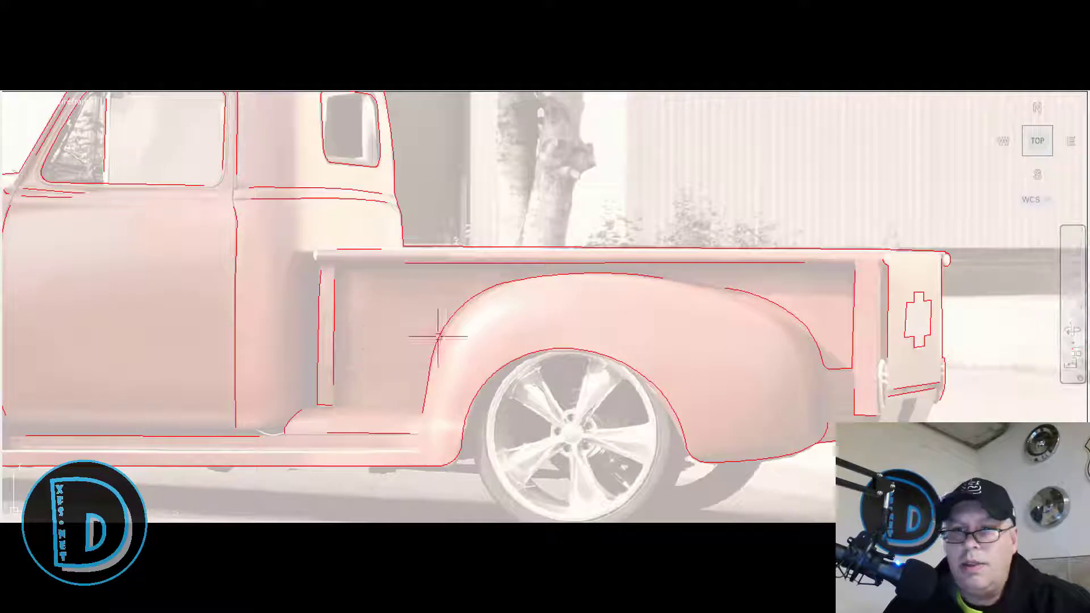
pyautogui.scroll(-2, 539, 323)
pyautogui.scroll(3, 866, 253)
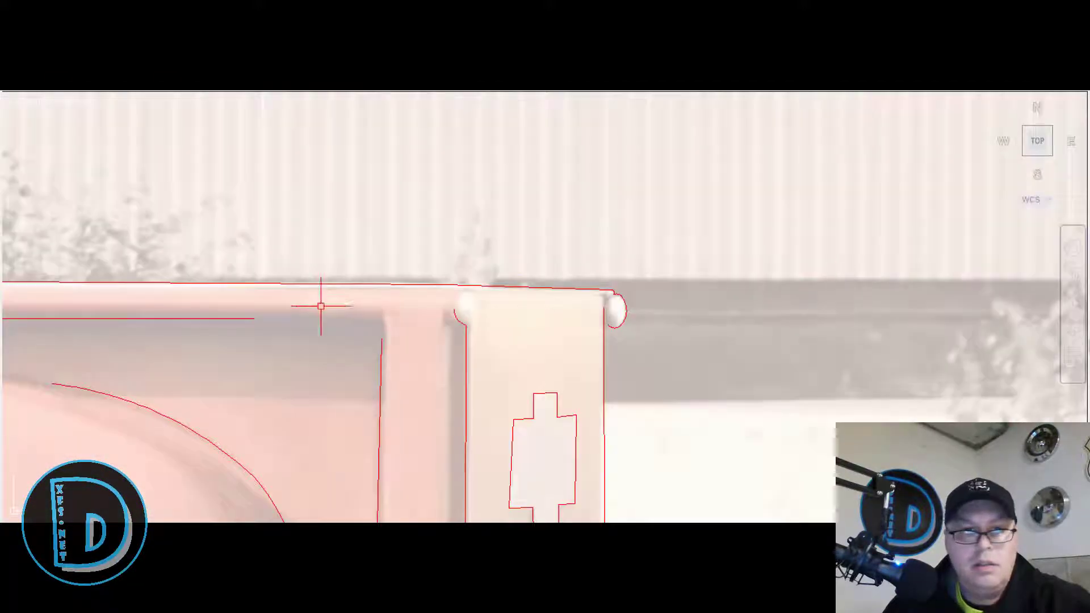
pyautogui.scroll(2, 329, 301)
pyautogui.scroll(-4, 486, 287)
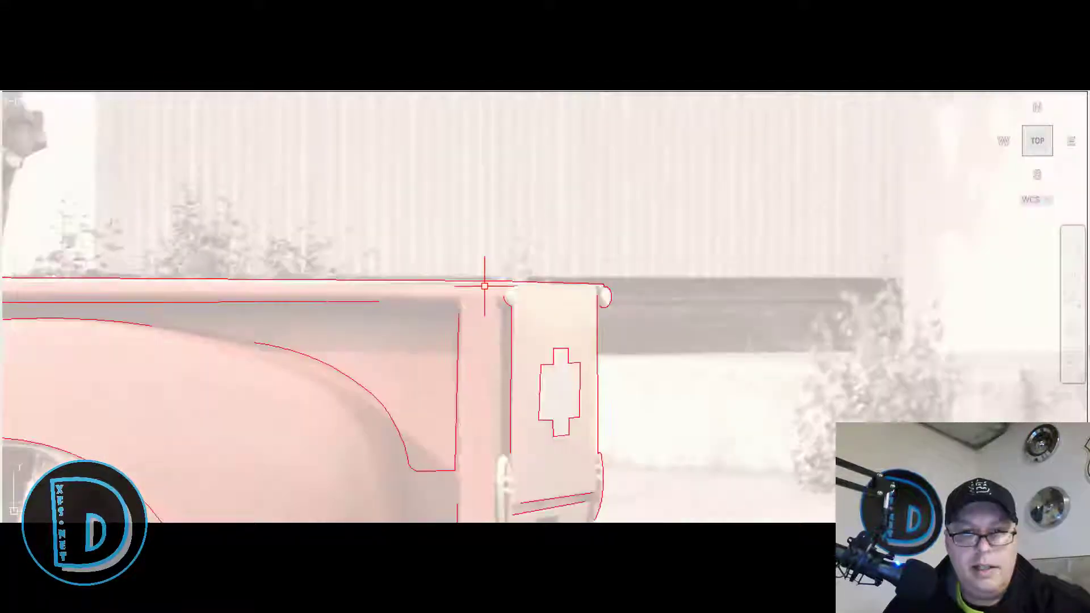
pyautogui.scroll(-3, 484, 286)
pyautogui.scroll(2, 483, 500)
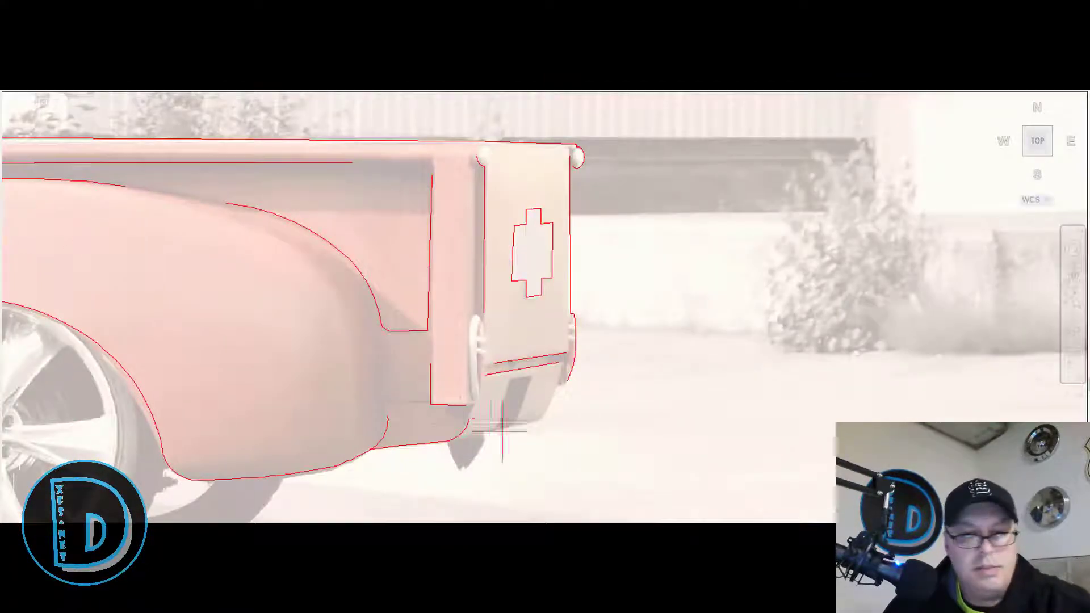
pyautogui.scroll(2, 545, 442)
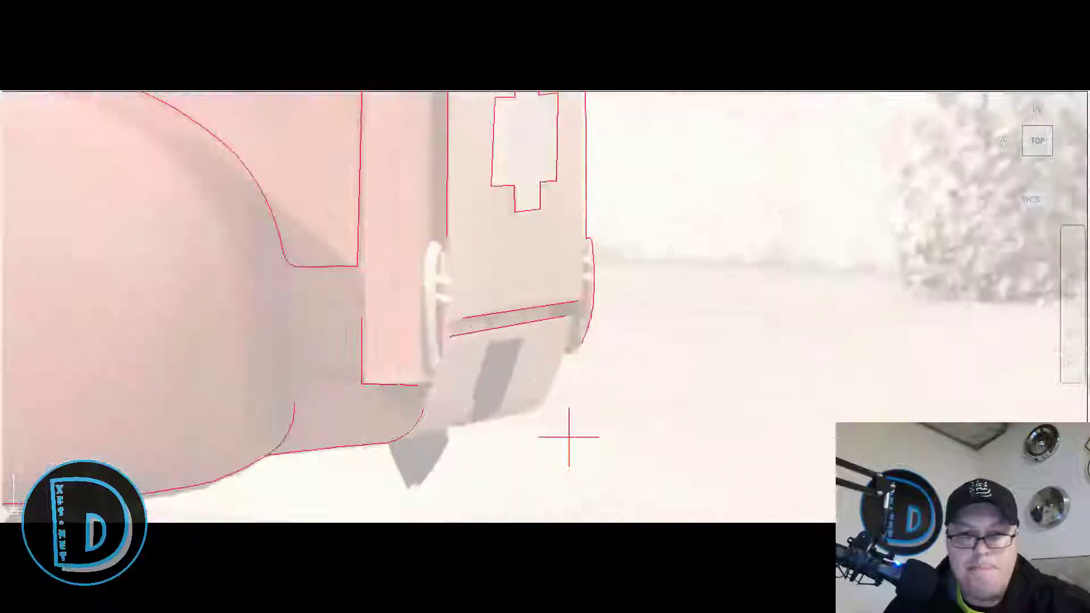
pyautogui.click(543, 400)
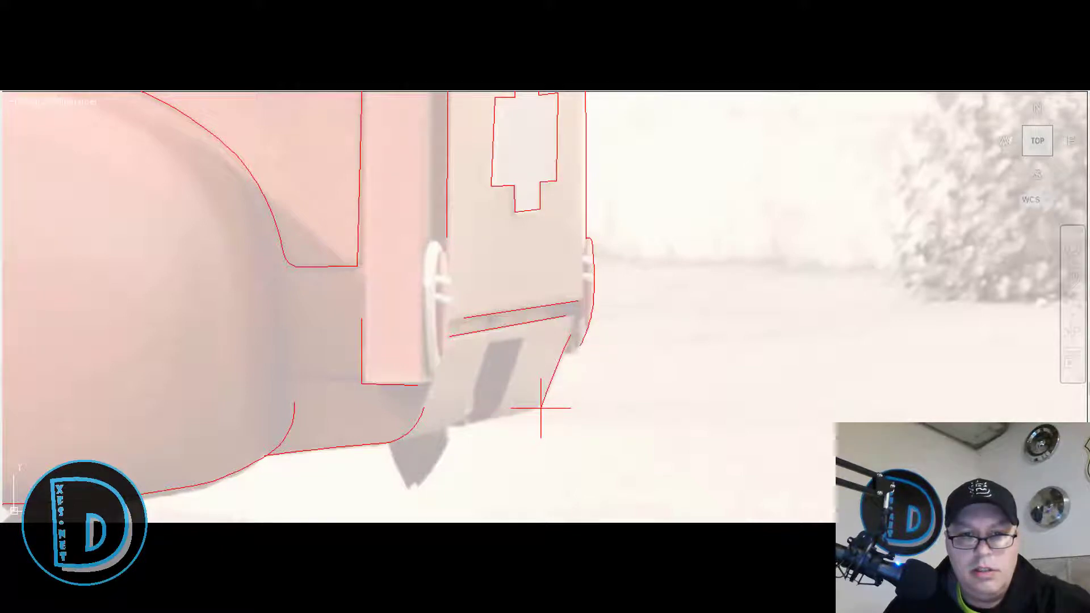
pyautogui.click(541, 407)
pyautogui.click(527, 414)
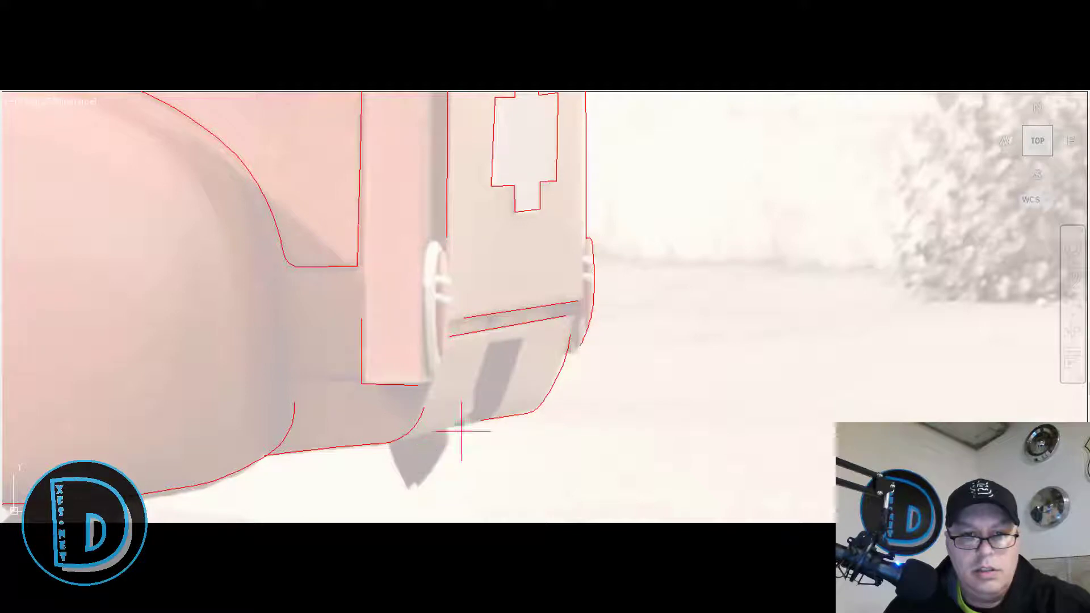
# Outline the dark recess in the panel below the tailgate with its side and top edges.
pyautogui.click(522, 342)
pyautogui.click(484, 345)
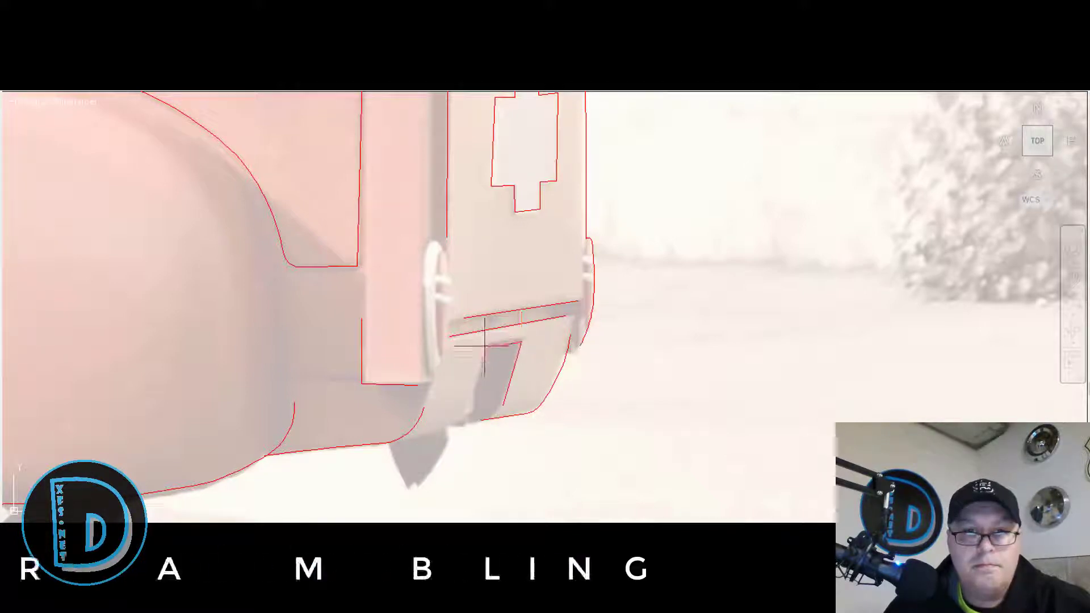
pyautogui.click(471, 389)
# Trace the rear tire's outer edge with a three-point arc running under the wheel from the front side to the rear side.
pyautogui.scroll(-8, 433, 472)
pyautogui.moveTo(433, 472); pyautogui.dragTo(571, 414, button='middle')
pyautogui.scroll(5, 356, 448)
pyautogui.click(294, 281)
pyautogui.click(435, 435)
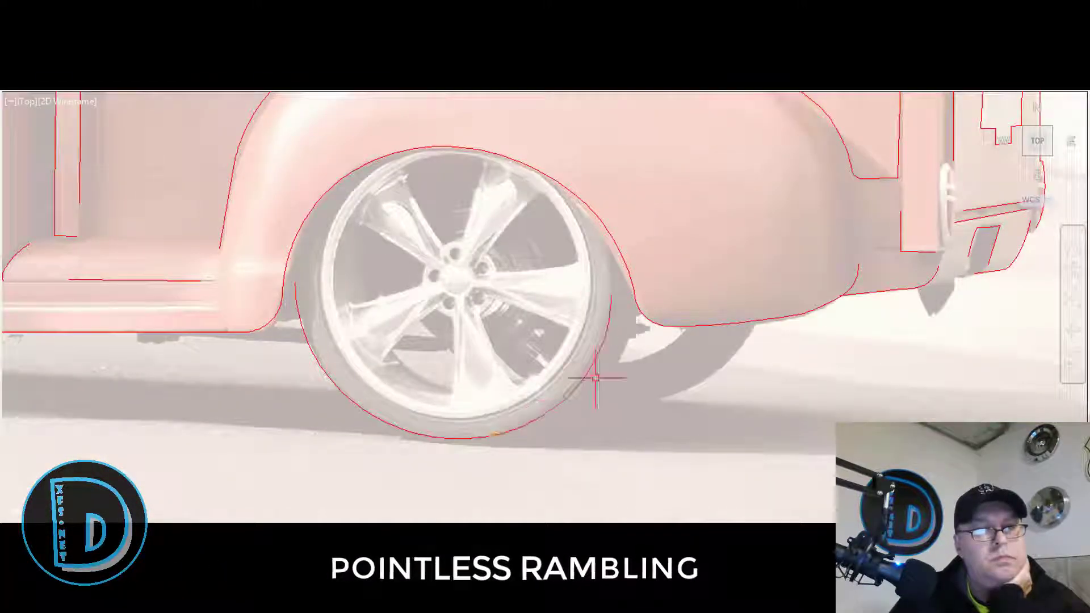
pyautogui.click(611, 291)
# Trace the rear rim's outer edge with a three-point arc and the inner rim edge visible in the front and lower spoke openings.
pyautogui.scroll(2, 473, 346)
pyautogui.click(242, 171)
pyautogui.click(331, 424)
pyautogui.click(595, 398)
pyautogui.moveTo(338, 170); pyautogui.dragTo(351, 300, button='middle')
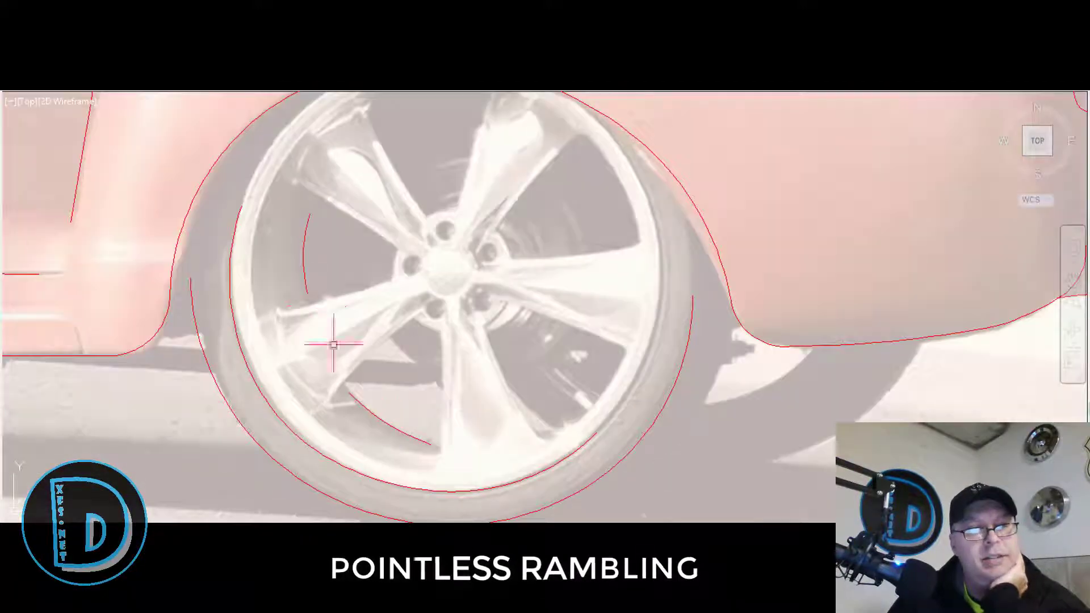
# Trace the rear wheel's spoke edges and upper rear inner rim edge, and outline the lower half of its center cap with an arc.
pyautogui.scroll(3, 267, 363)
pyautogui.scroll(-5, 439, 408)
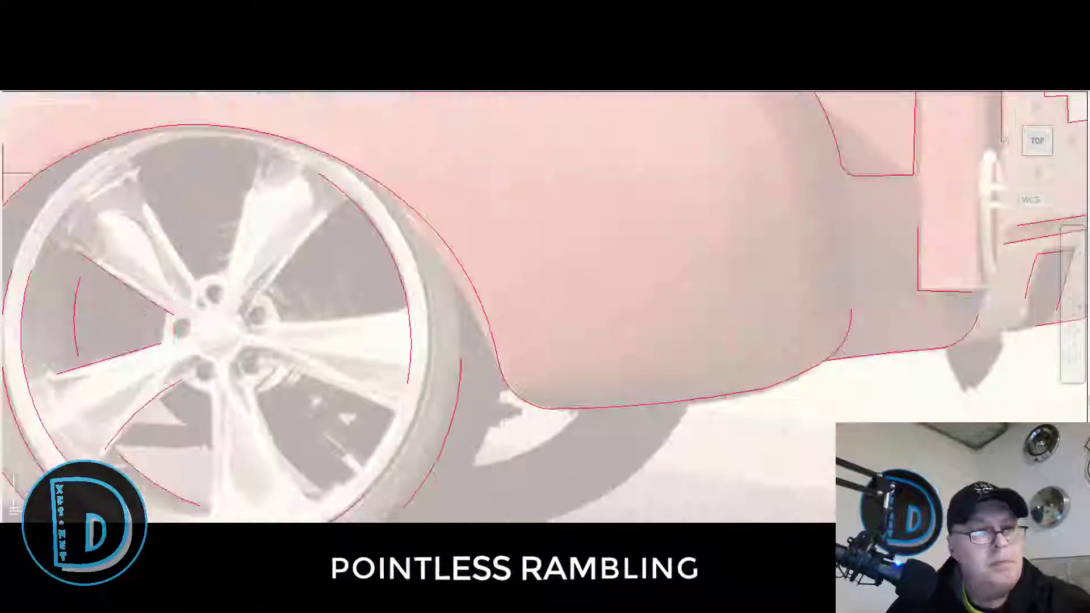
pyautogui.scroll(5, 192, 176)
pyautogui.scroll(-3, 299, 330)
pyautogui.click(194, 287)
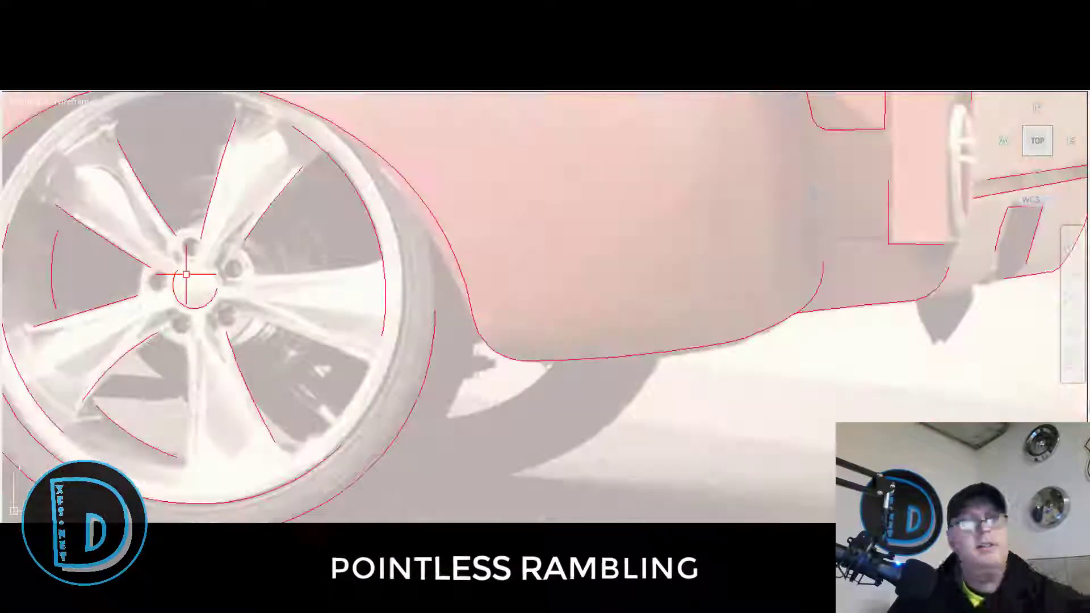
# Finish the arc under the rear wheel's center cap and trace another curved edge of the wheel with a three-point arc.
pyautogui.click(219, 288)
pyautogui.scroll(5, 312, 426)
pyautogui.click(182, 163)
pyautogui.click(278, 212)
pyautogui.click(394, 238)
pyautogui.scroll(-8, 252, 272)
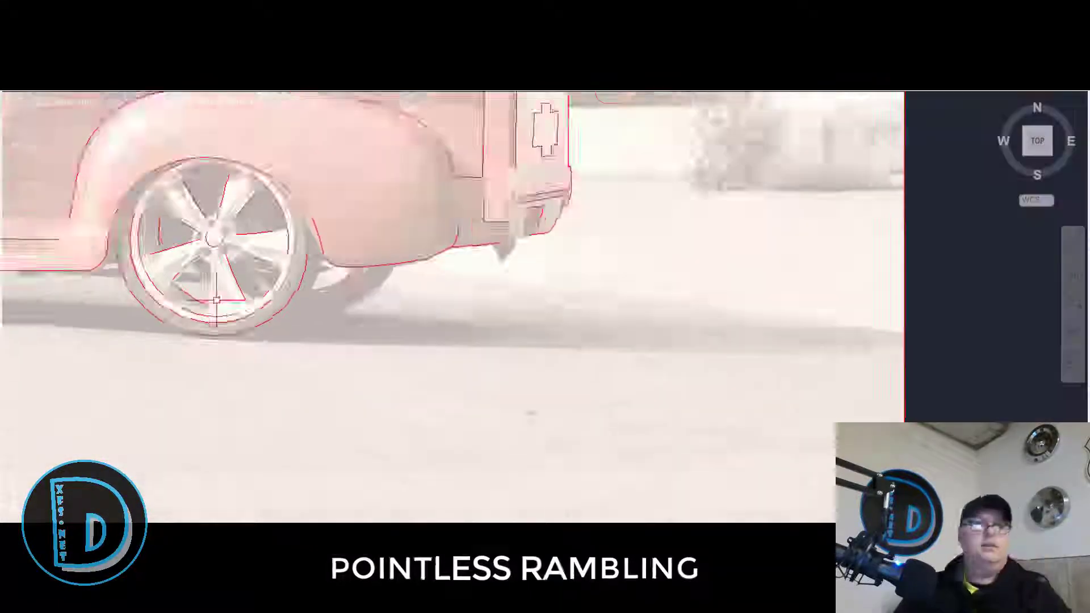
# Draw straight crease lines along the running board and on the bed's side panel ahead of the rear fender.
pyautogui.scroll(-4, 140, 312)
pyautogui.scroll(4, 234, 283)
pyautogui.scroll(-5, 235, 282)
pyautogui.scroll(5, 197, 358)
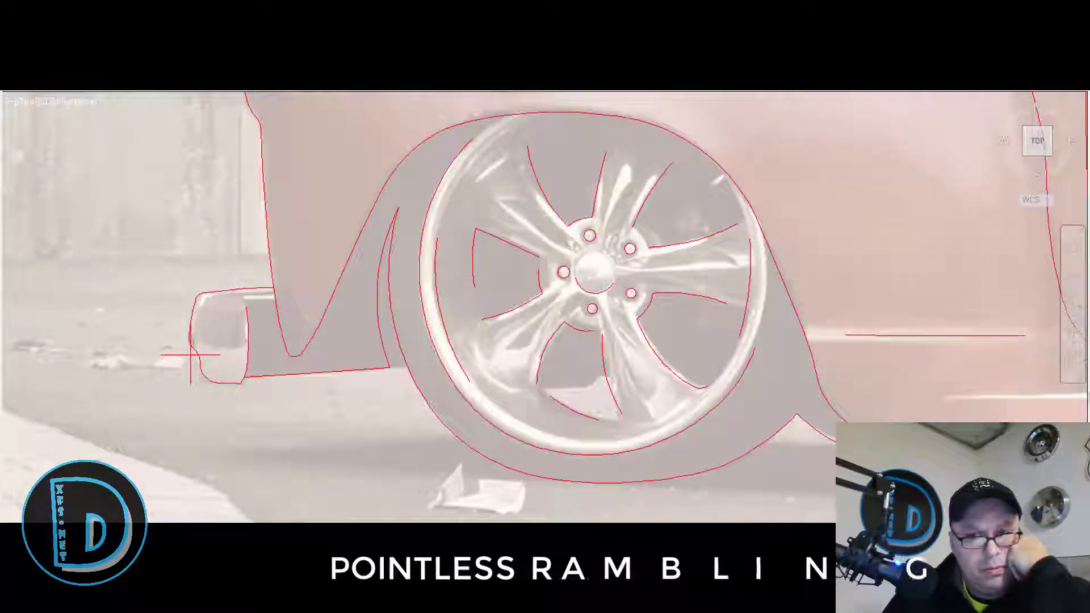
pyautogui.scroll(-5, 197, 358)
pyautogui.click(323, 363)
pyautogui.click(652, 373)
pyautogui.scroll(4, 653, 372)
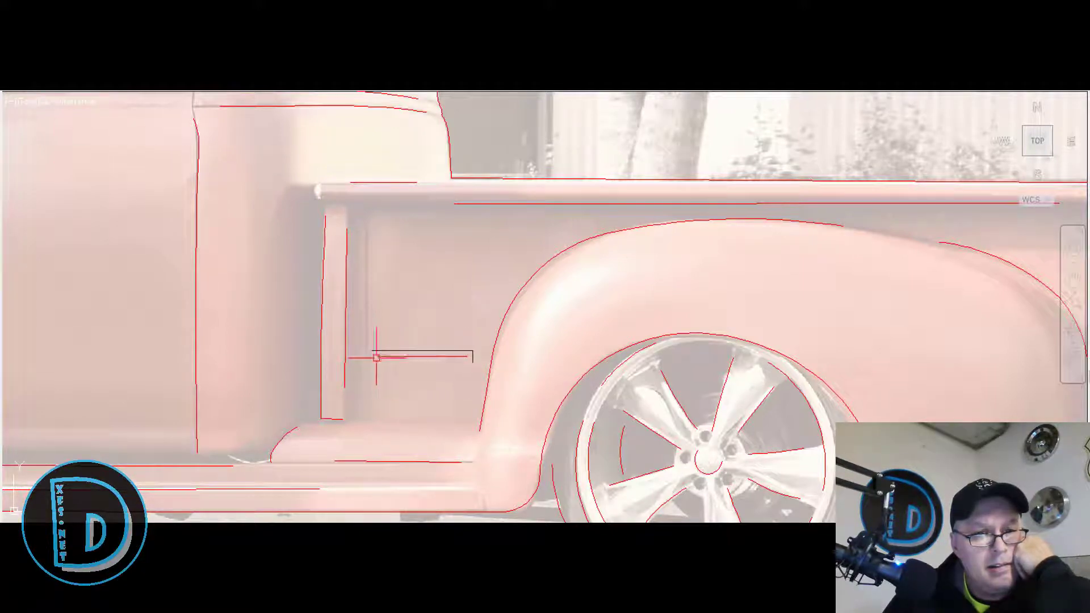
pyautogui.scroll(-3, 517, 488)
pyautogui.scroll(4, 479, 309)
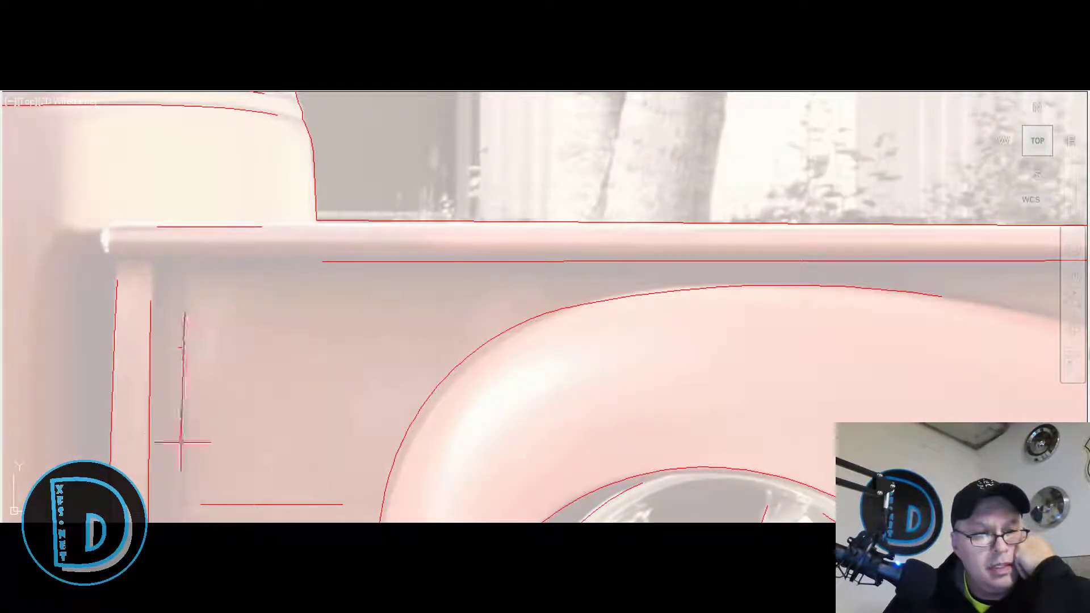
pyautogui.scroll(-4, 262, 401)
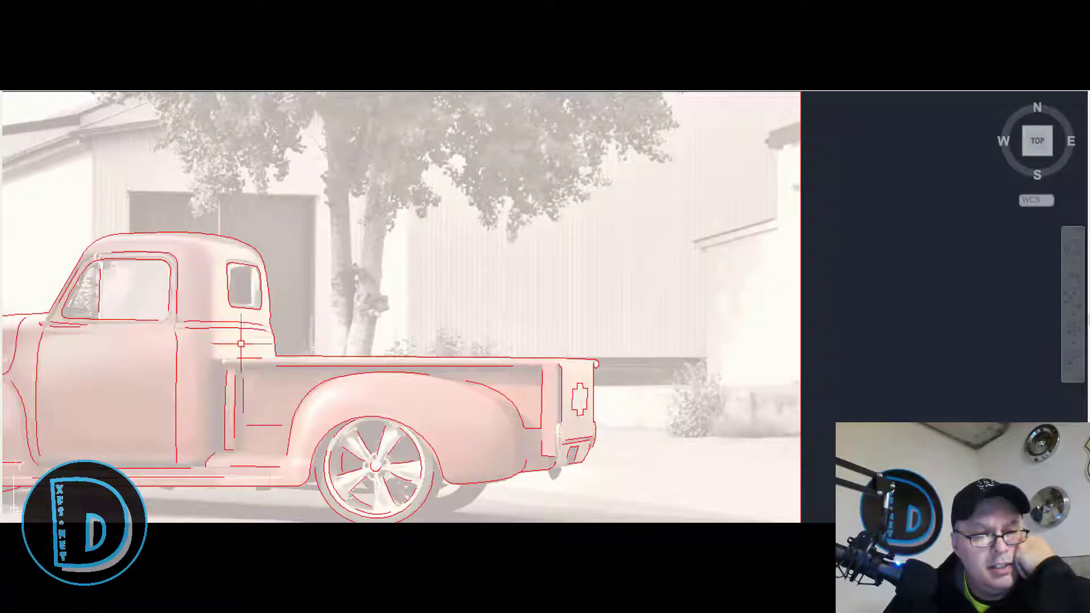
# Trace the front and rear edges of the near-side taillight with two three-point arcs.
pyautogui.scroll(4, 241, 343)
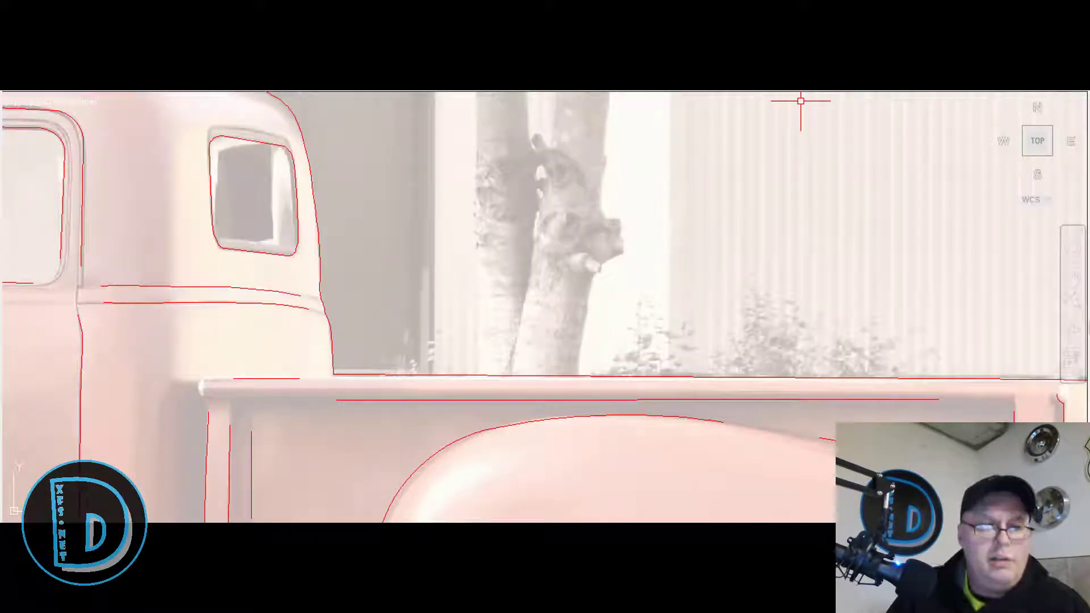
pyautogui.scroll(-4, 281, 177)
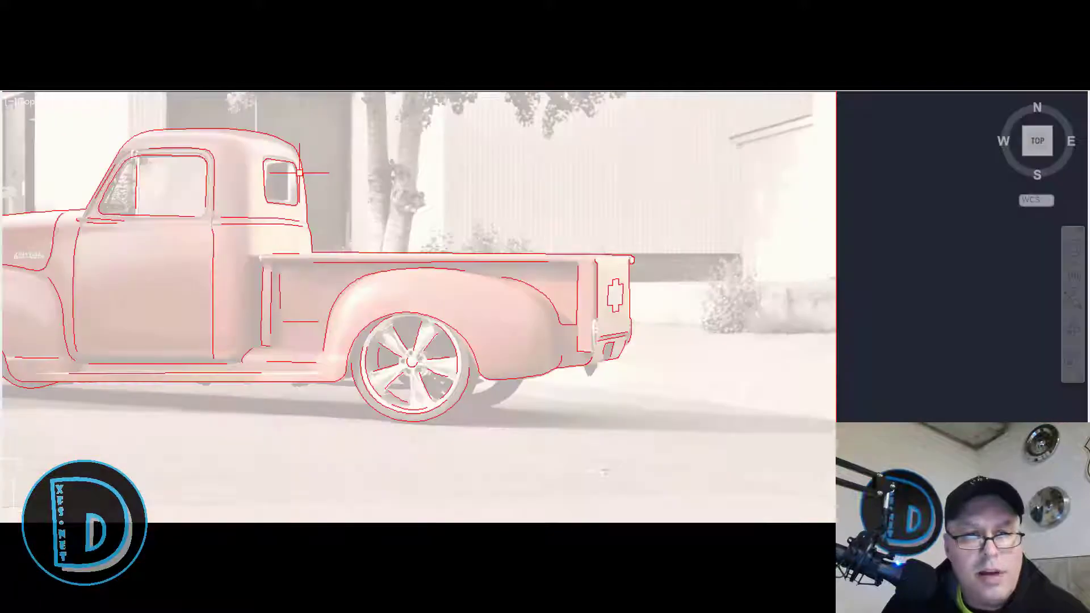
pyautogui.scroll(4, 626, 235)
pyautogui.scroll(-2, 613, 218)
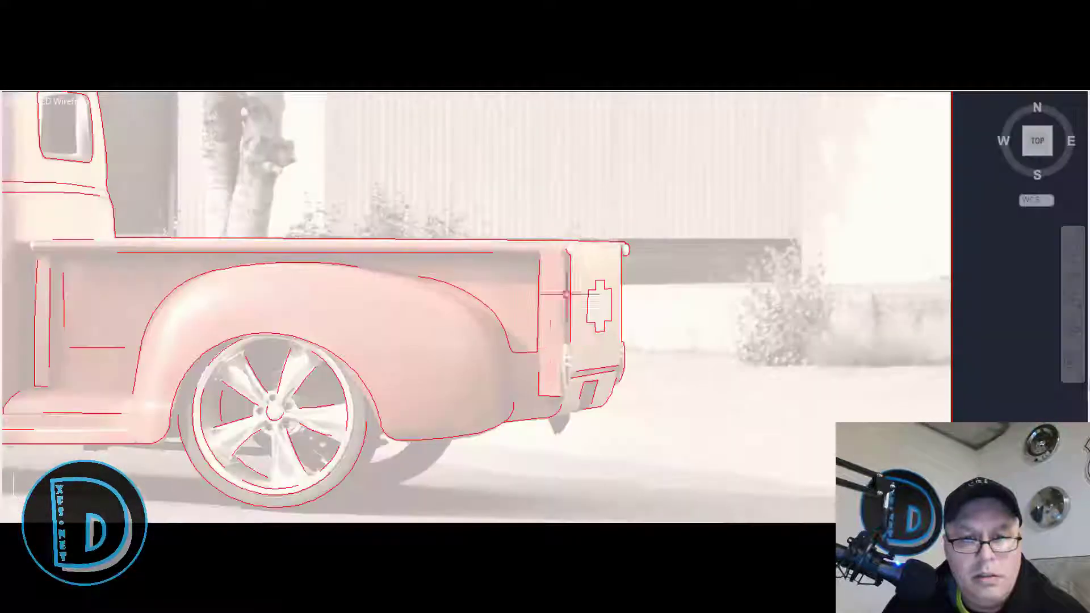
pyautogui.scroll(4, 526, 413)
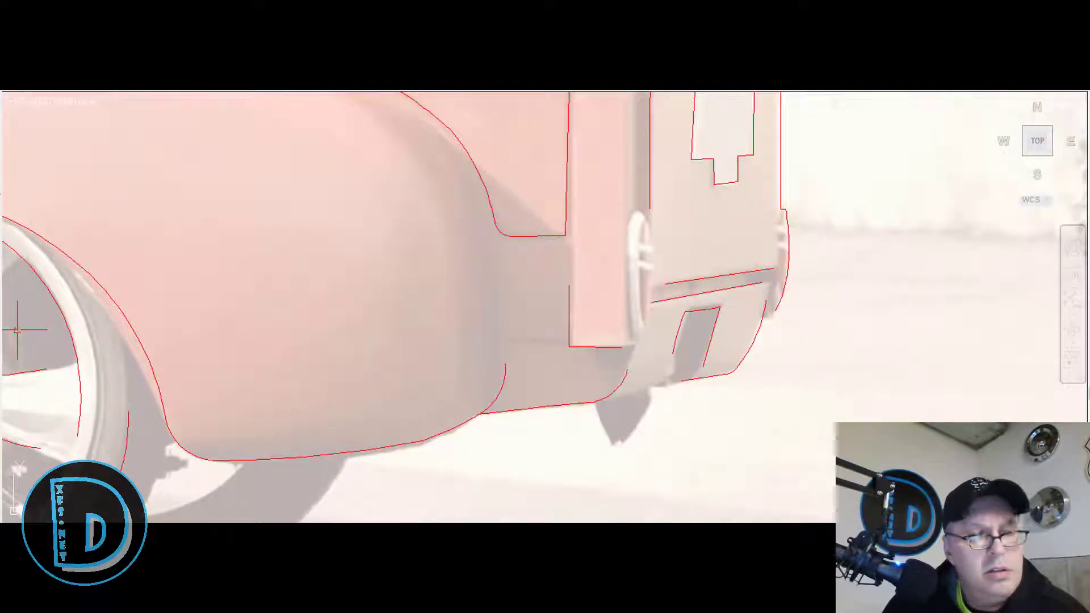
pyautogui.scroll(2, 613, 319)
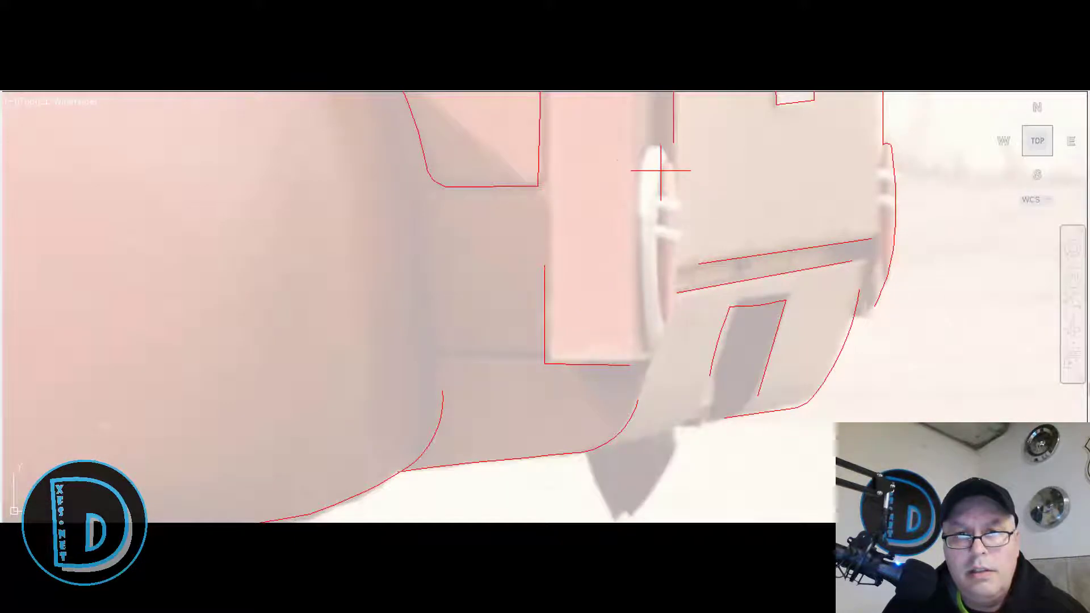
pyautogui.click(641, 159)
pyautogui.click(638, 227)
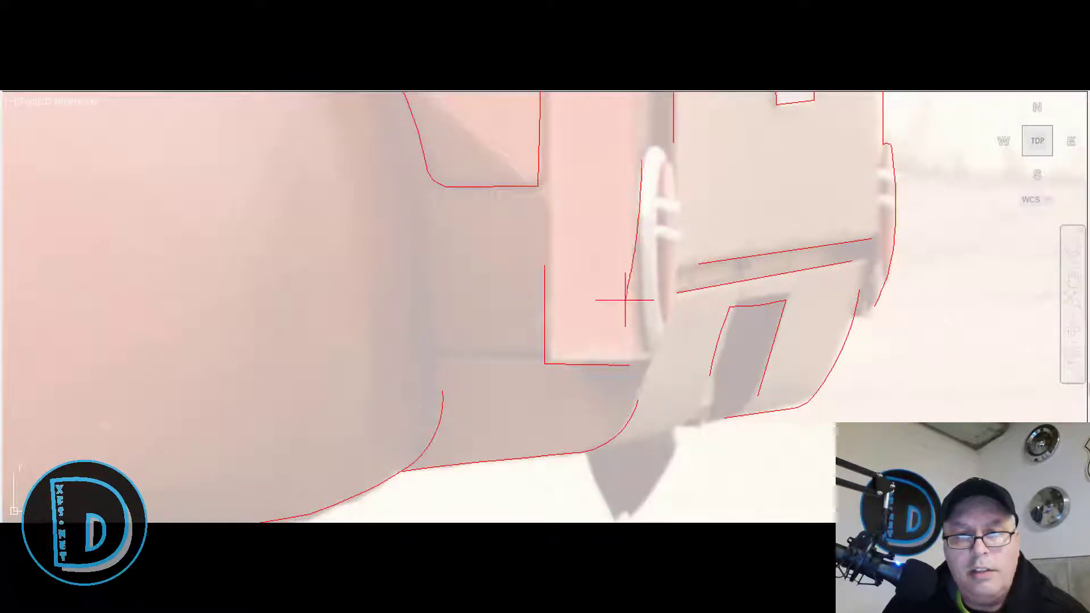
pyautogui.click(642, 316)
pyautogui.press('Return')
pyautogui.click(671, 176)
pyautogui.click(676, 191)
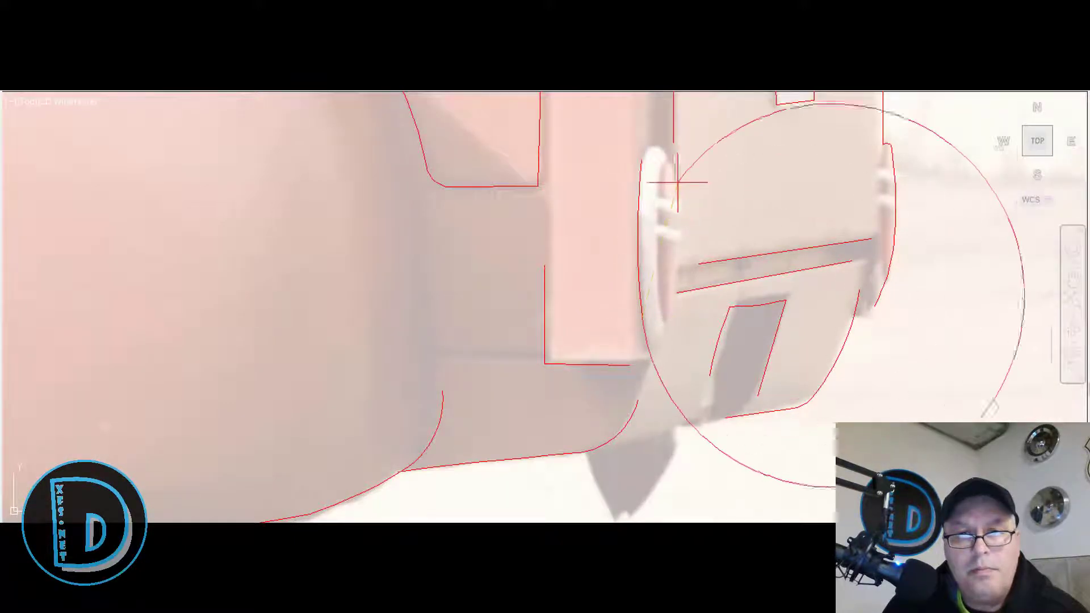
pyautogui.click(678, 274)
# Trace the lower edge of the panel below the tailgate and the exposed edge of the far-side rear tire behind the fender.
pyautogui.scroll(-4, 565, 230)
pyautogui.scroll(4, 621, 296)
pyautogui.scroll(2, 629, 313)
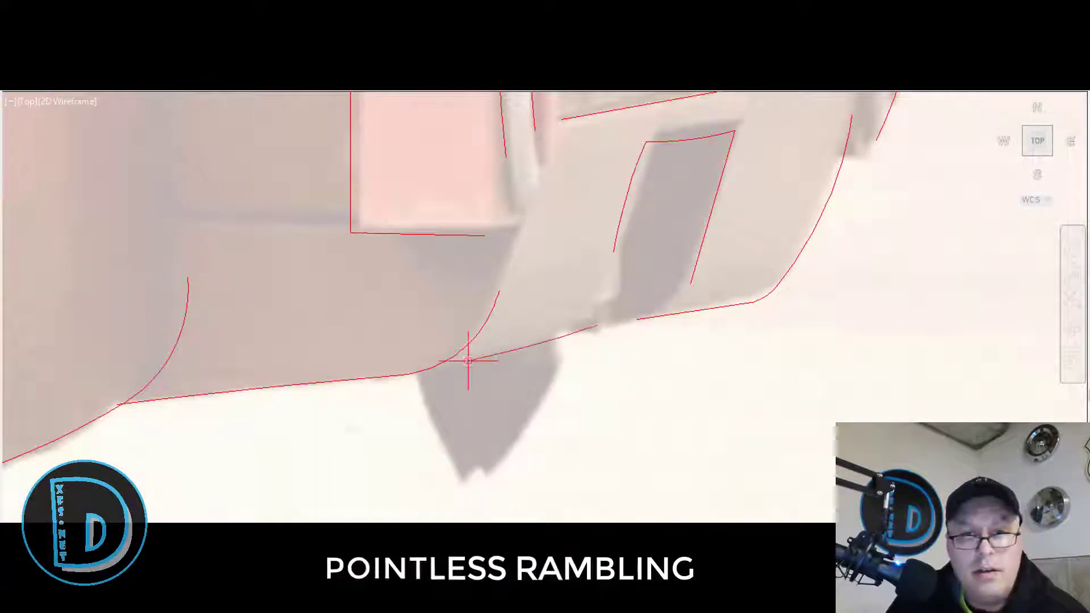
pyautogui.scroll(-6, 630, 331)
pyautogui.moveTo(430, 402); pyautogui.dragTo(622, 308, button='middle')
pyautogui.scroll(-2, 611, 309)
pyautogui.scroll(2, 528, 349)
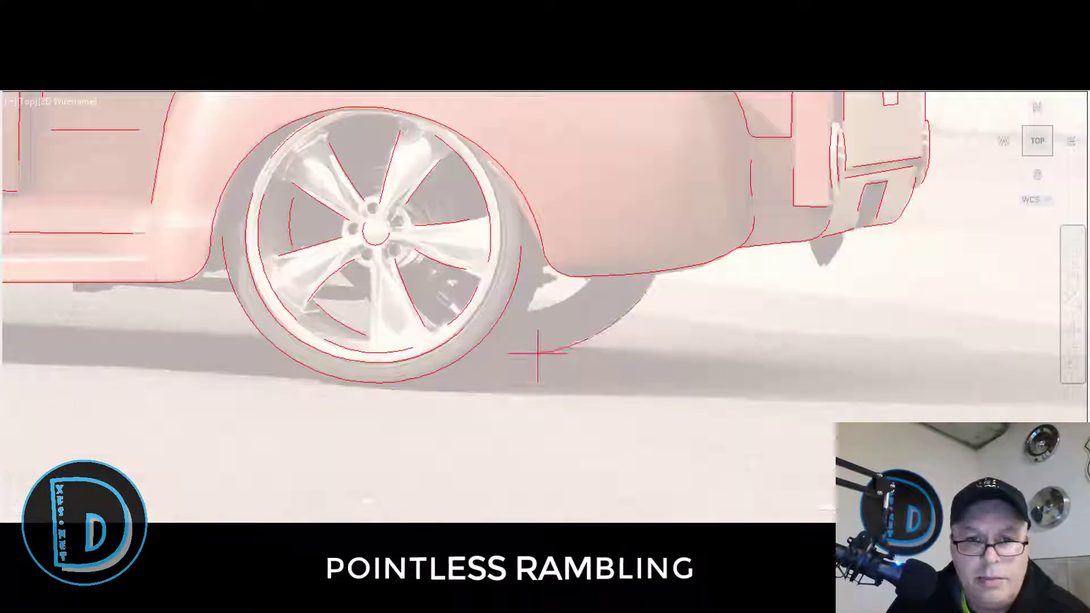
pyautogui.scroll(-6, 538, 353)
pyautogui.scroll(6, 12, 190)
# Trace the headlight's front outer edge with a three-point arc bulging forward from the fender nose.
pyautogui.scroll(2, 351, 330)
pyautogui.press('Return')
pyautogui.click(374, 191)
pyautogui.click(323, 278)
pyautogui.click(365, 393)
pyautogui.scroll(2, 338, 289)
pyautogui.scroll(-2, 333, 241)
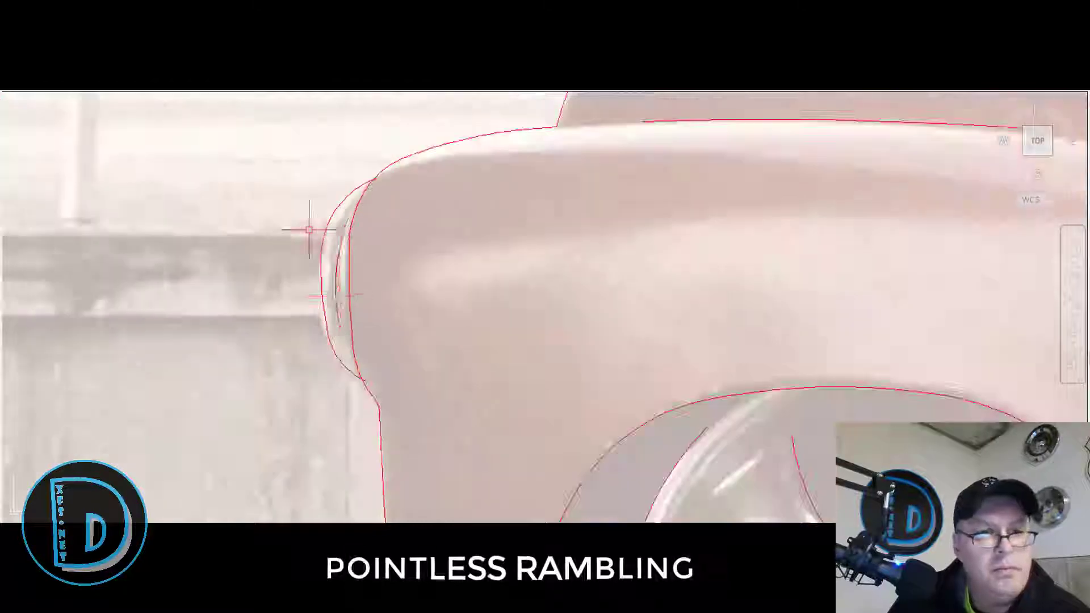
# Add a short three-point arc inside the headlight between its front outer edge and the fender edge.
pyautogui.scroll(-4, 213, 204)
pyautogui.scroll(4, 278, 215)
pyautogui.click(241, 226)
pyautogui.click(237, 273)
pyautogui.click(239, 322)
pyautogui.scroll(-4, 239, 323)
# Reshape the short inner headlight arc by moving its midpoint slightly forward.
pyautogui.scroll(-2, 171, 462)
pyautogui.scroll(6, 272, 239)
pyautogui.click(275, 227)
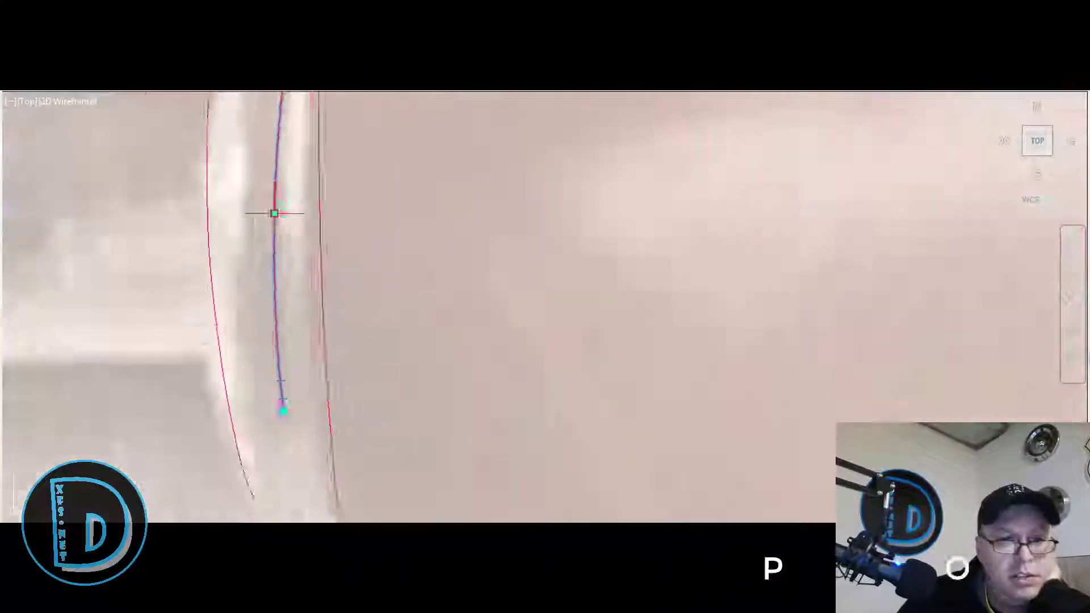
pyautogui.click(275, 214)
pyautogui.click(269, 215)
pyautogui.scroll(-3, 263, 352)
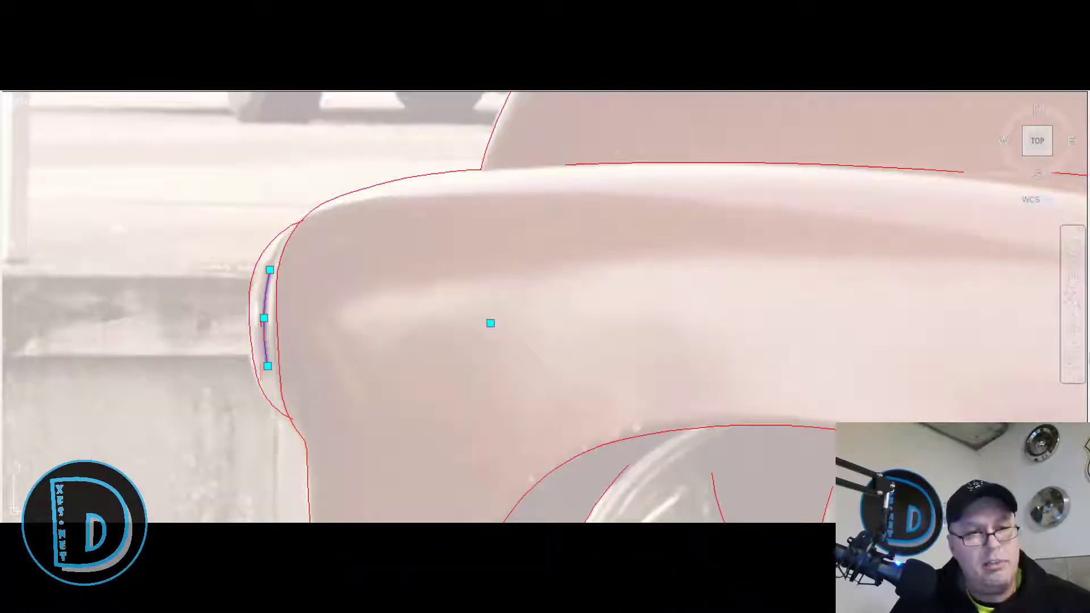
pyautogui.press('Escape')
pyautogui.scroll(-2, 274, 325)
pyautogui.scroll(-2, 274, 326)
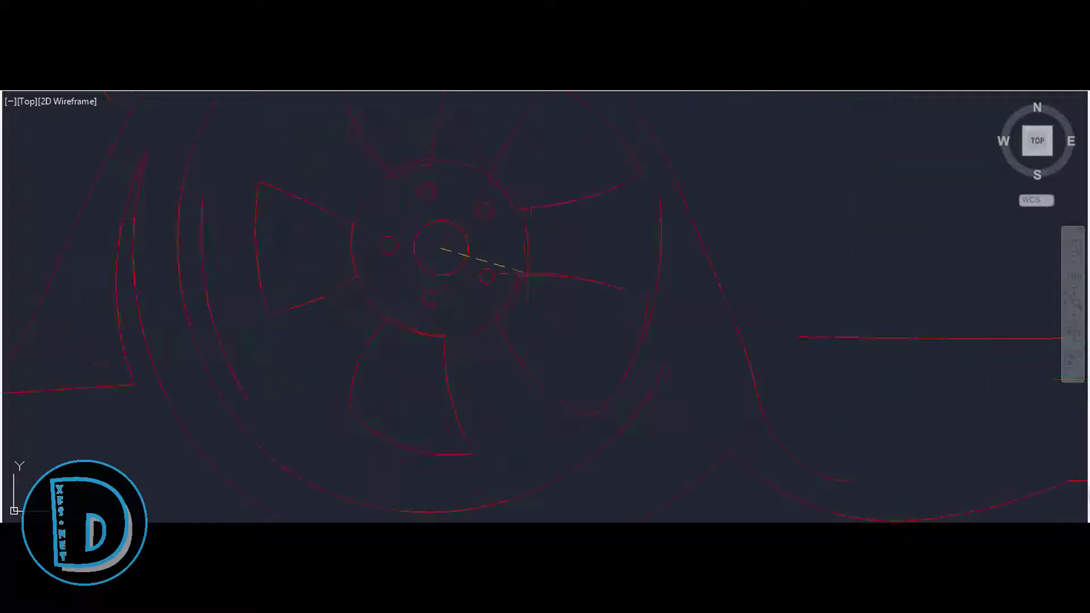
# Complete an arc centered on the front wheel's hub, ending at the lower edge of the rearward-pointing spoke.
pyautogui.click(528, 273)
pyautogui.scroll(6, 451, 155)
pyautogui.scroll(-6, 451, 156)
pyautogui.scroll(7, 445, 326)
pyautogui.scroll(-7, 445, 326)
pyautogui.scroll(9, 344, 221)
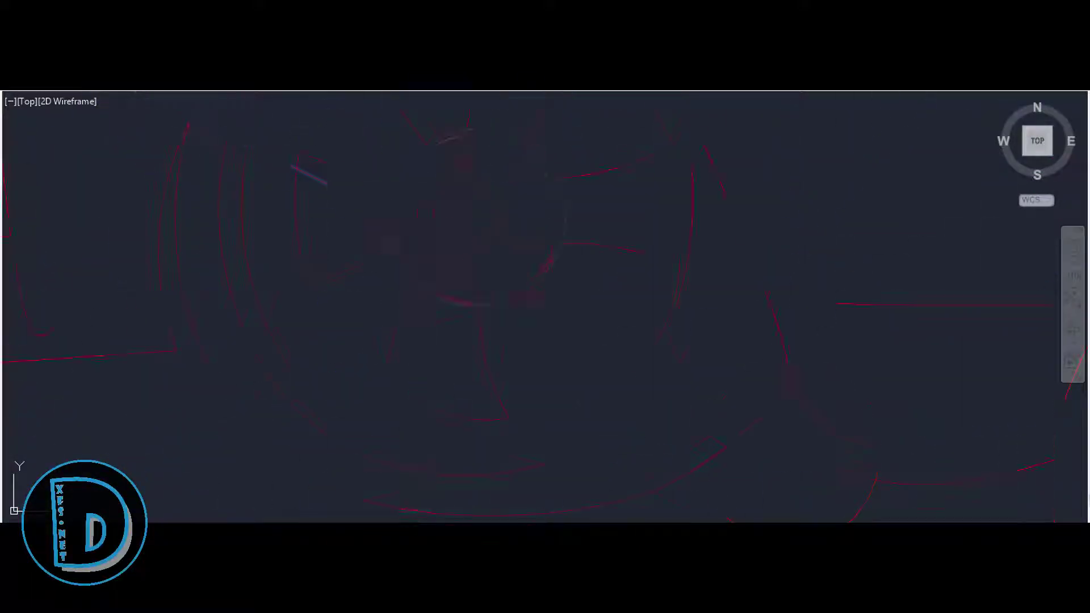